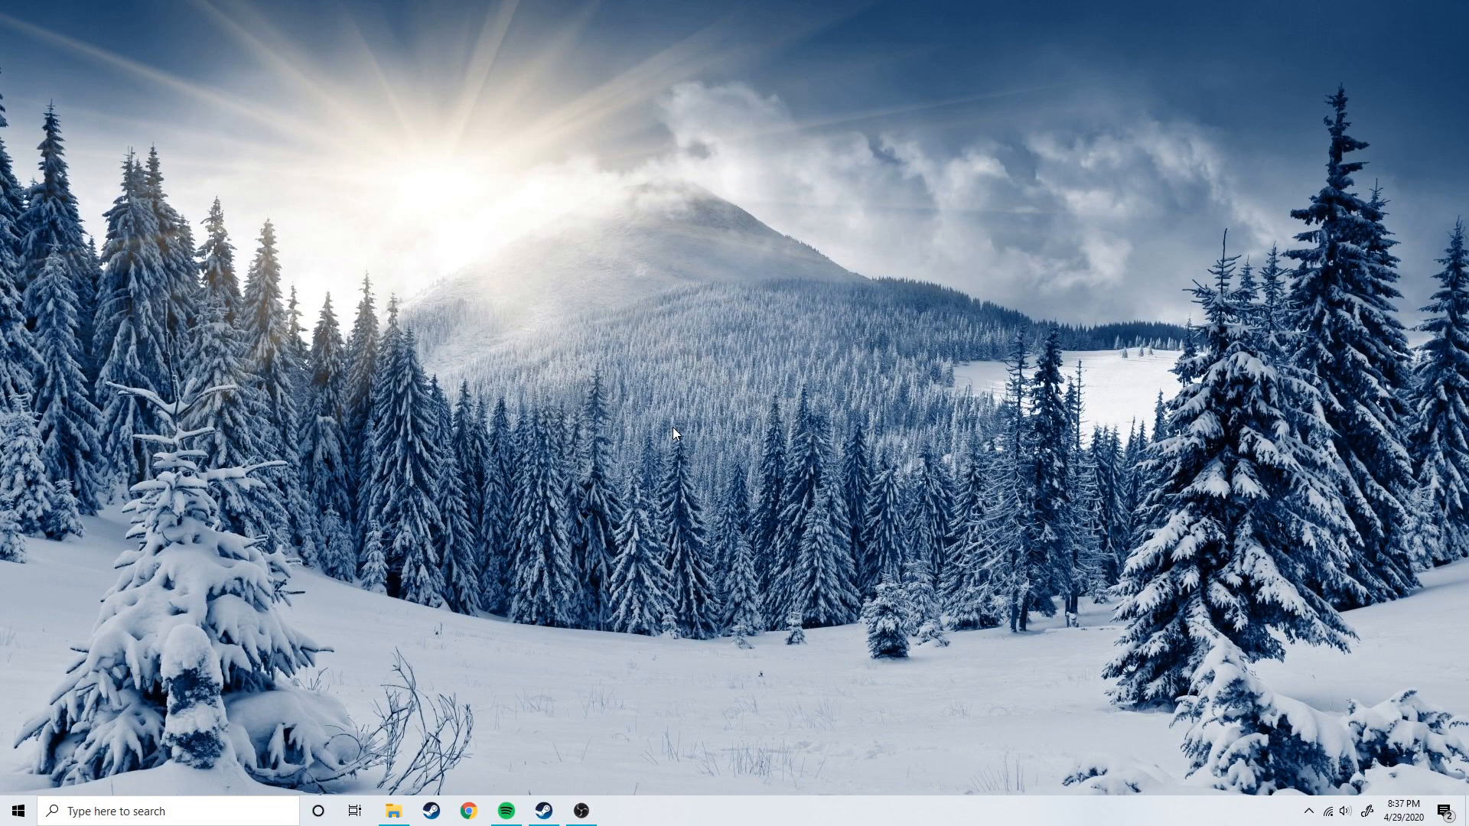
# Switch to Steam and browse the local files of Garry's Mod from its properties.
pyautogui.click(544, 810)
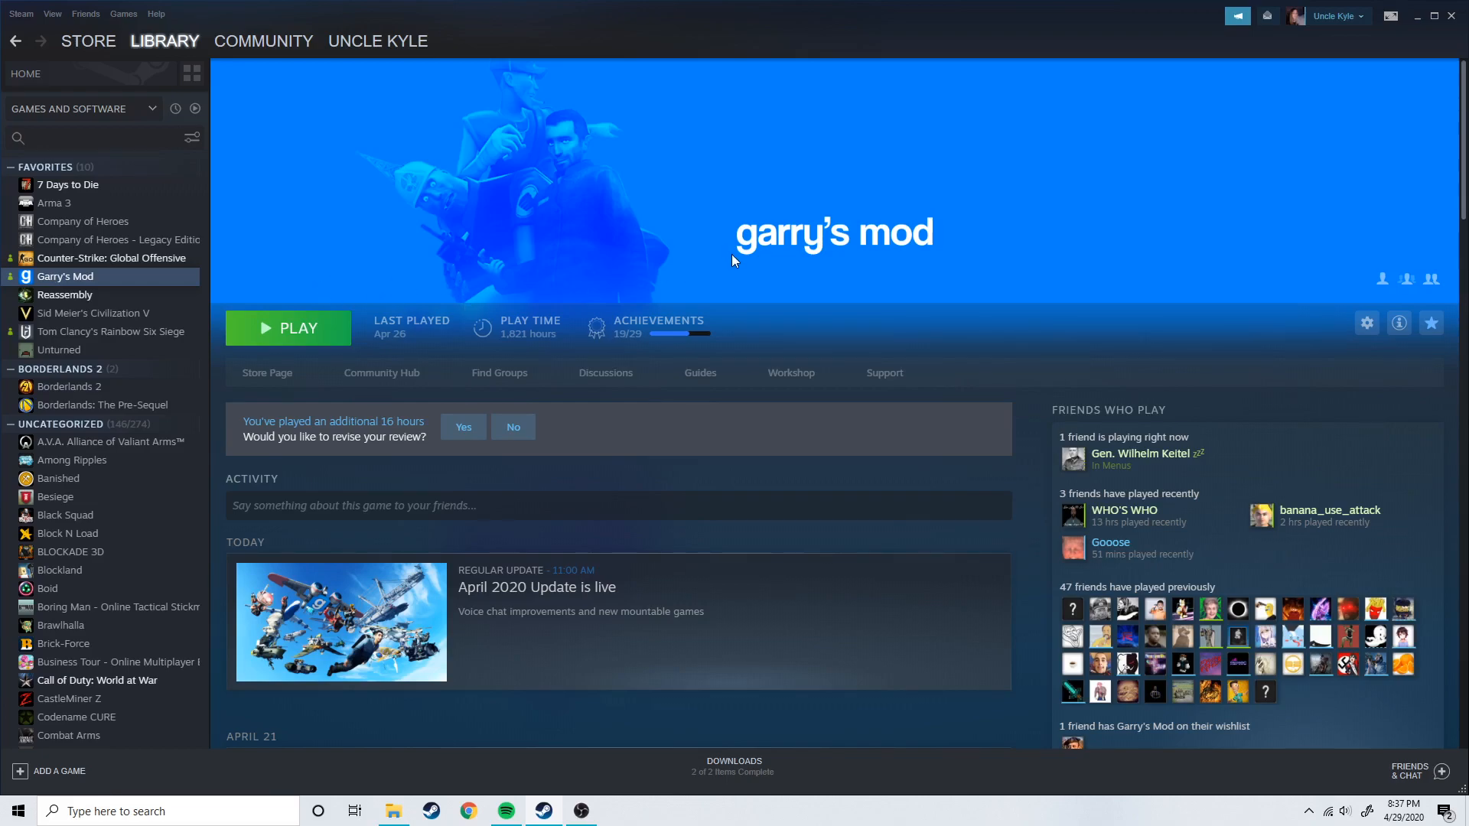
pyautogui.rightClick(121, 279)
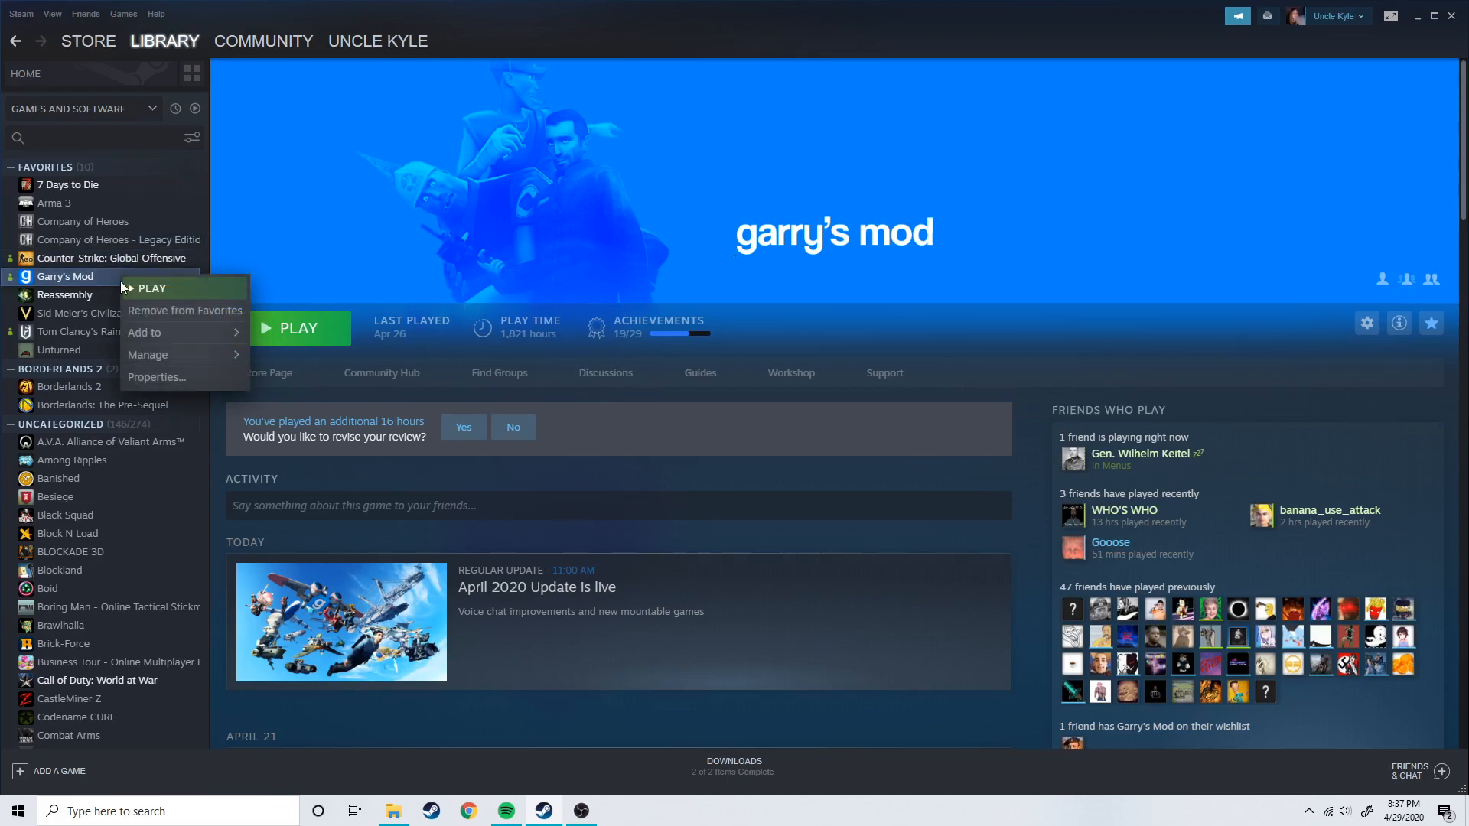
pyautogui.click(184, 377)
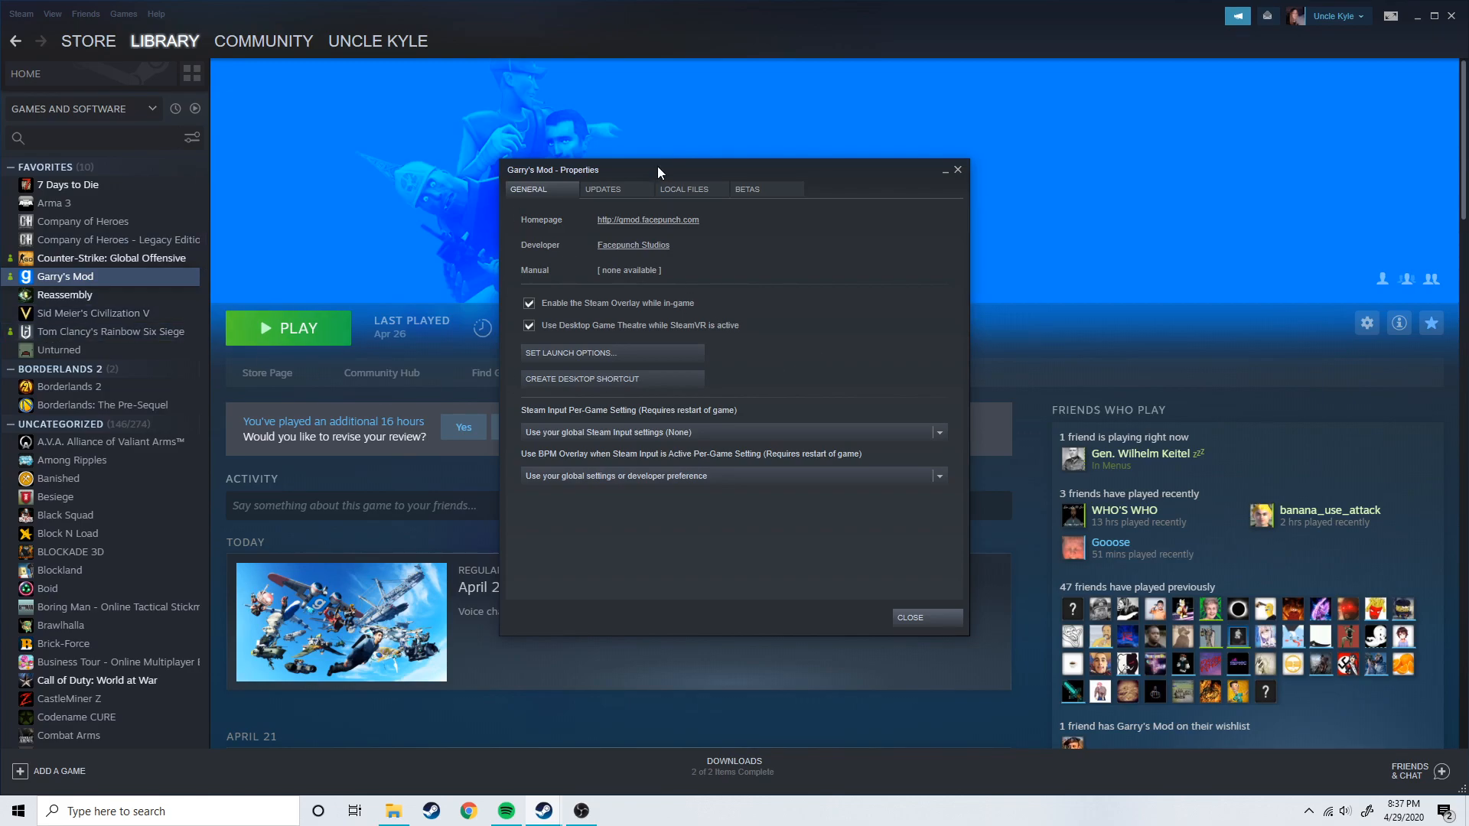
pyautogui.moveTo(658, 167); pyautogui.dragTo(694, 166)
pyautogui.click(715, 188)
pyautogui.click(685, 249)
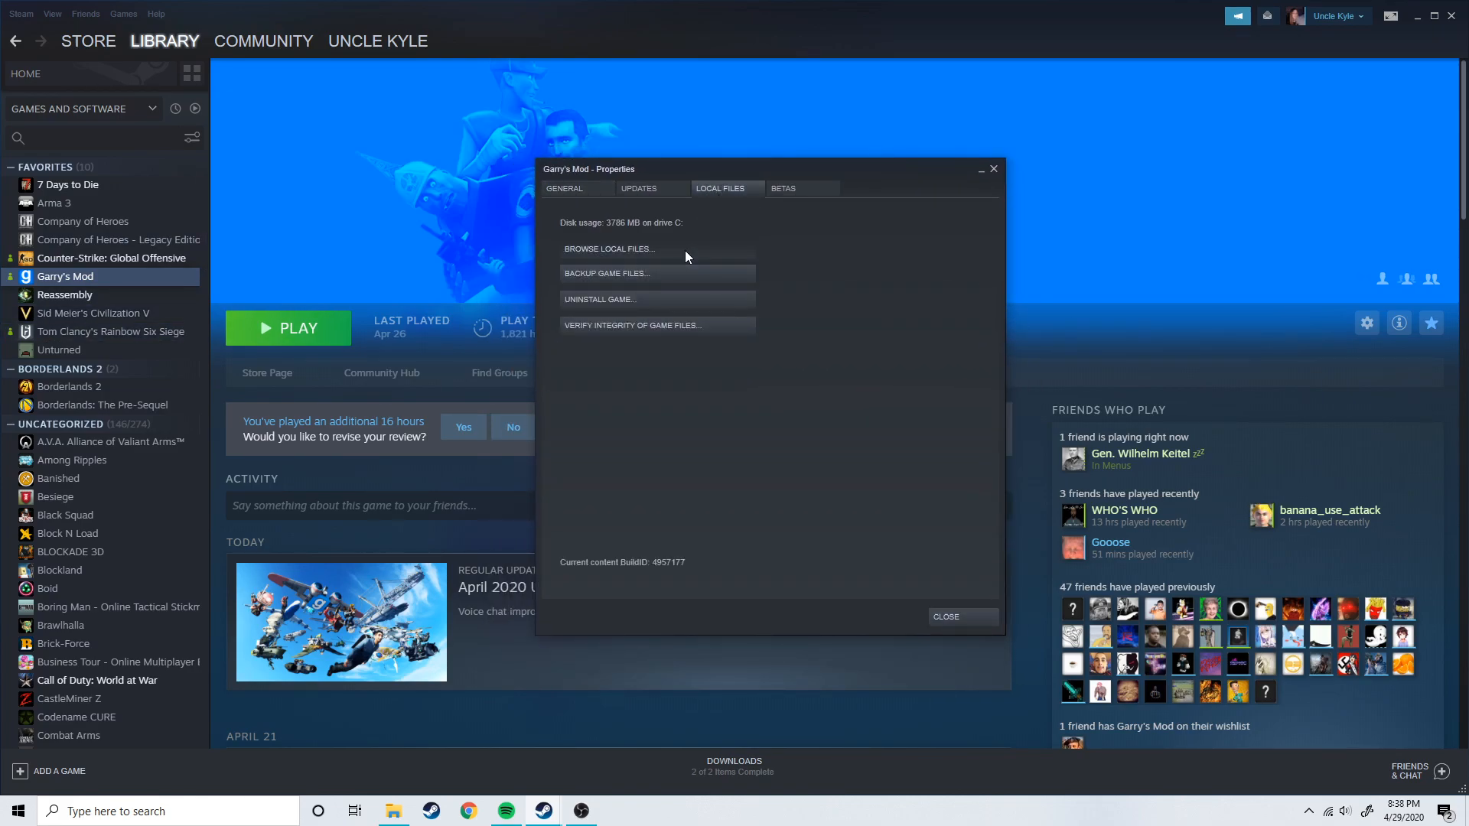
# Launch the hammer application from the bin folder of the GarrysMod directory.
pyautogui.scroll(3, 940, 291)
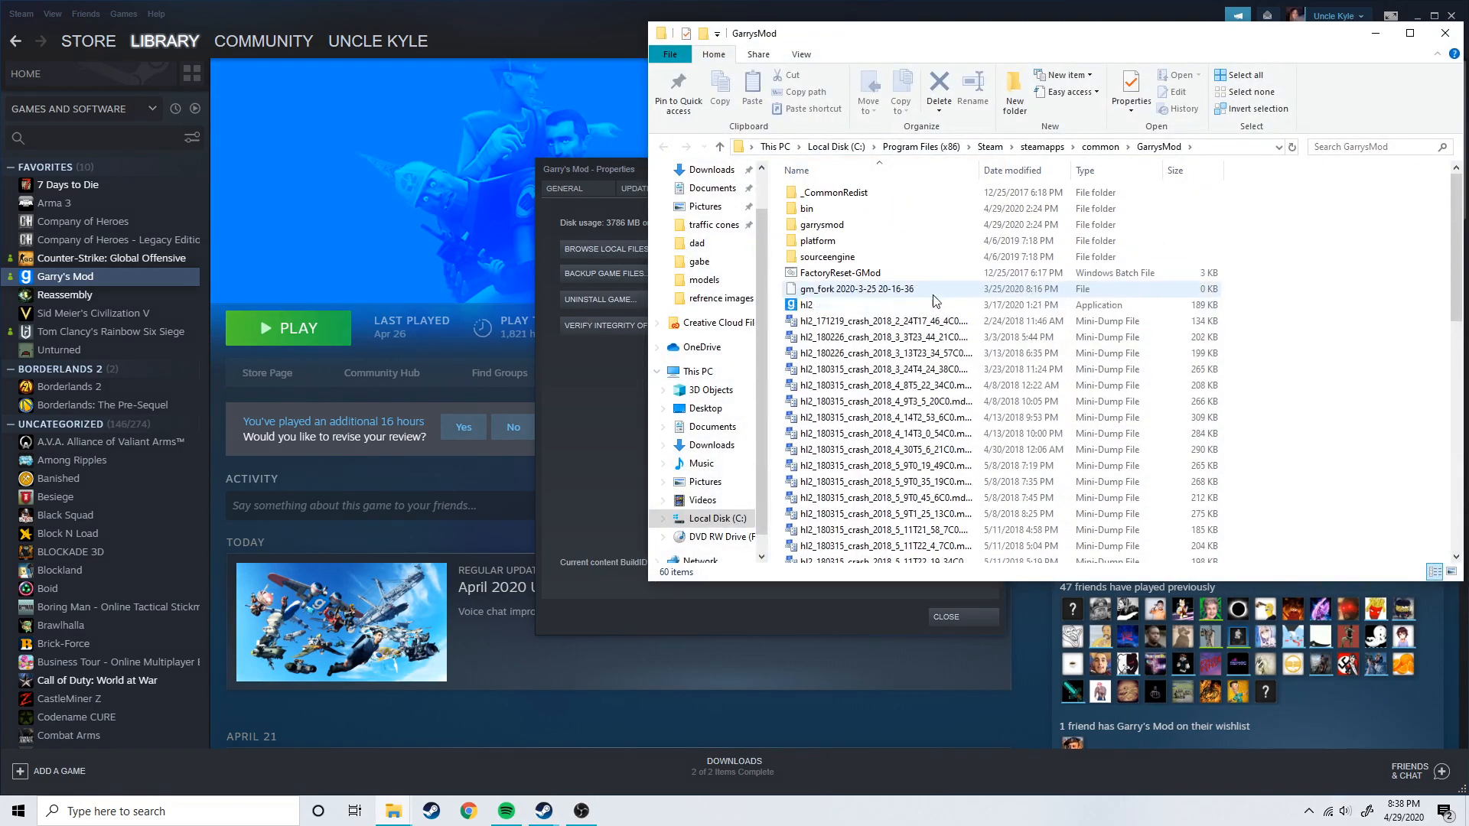
pyautogui.scroll(-1, 935, 295)
pyautogui.scroll(1, 911, 275)
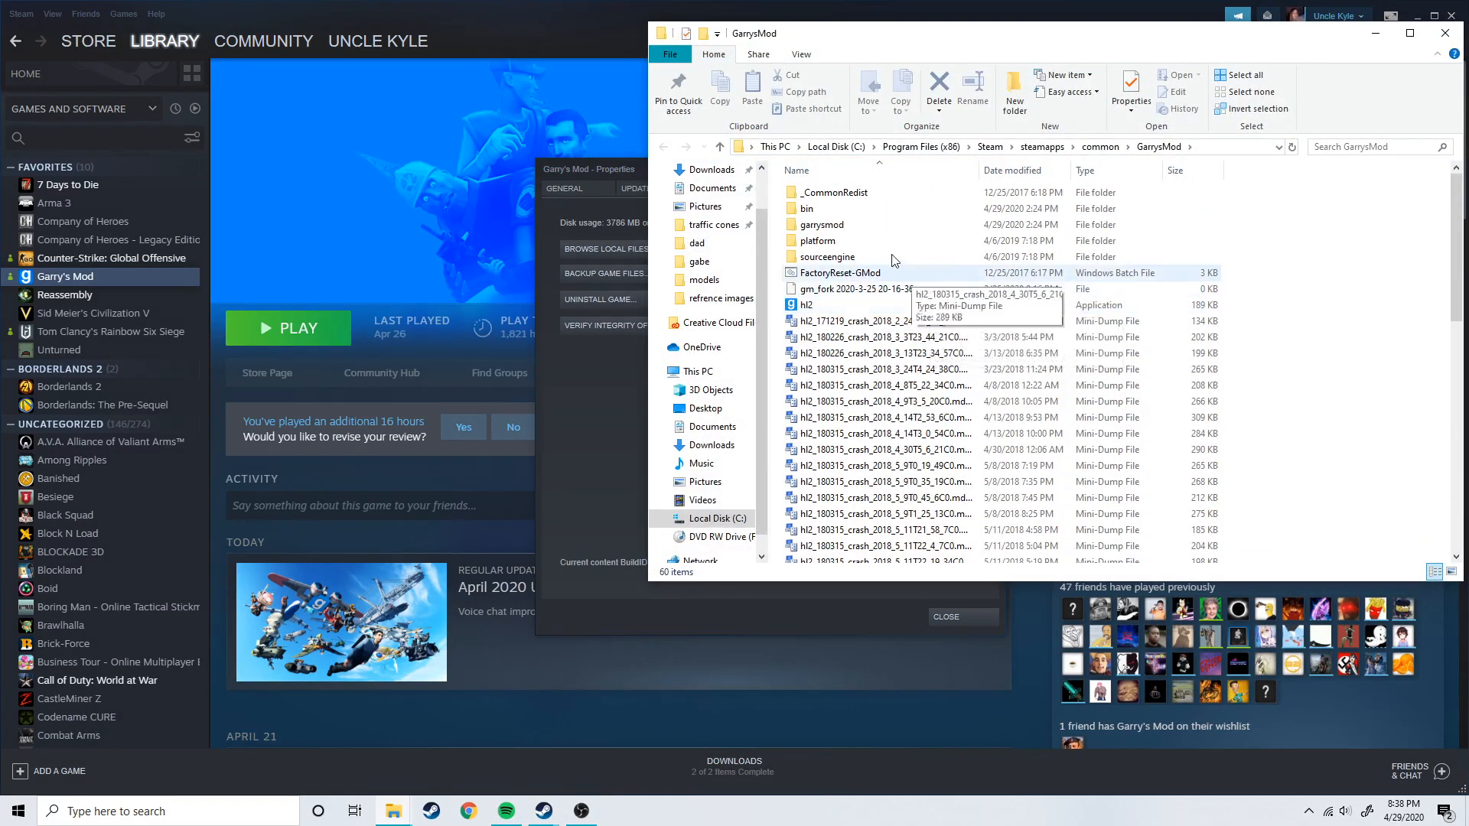
pyautogui.doubleClick(857, 218)
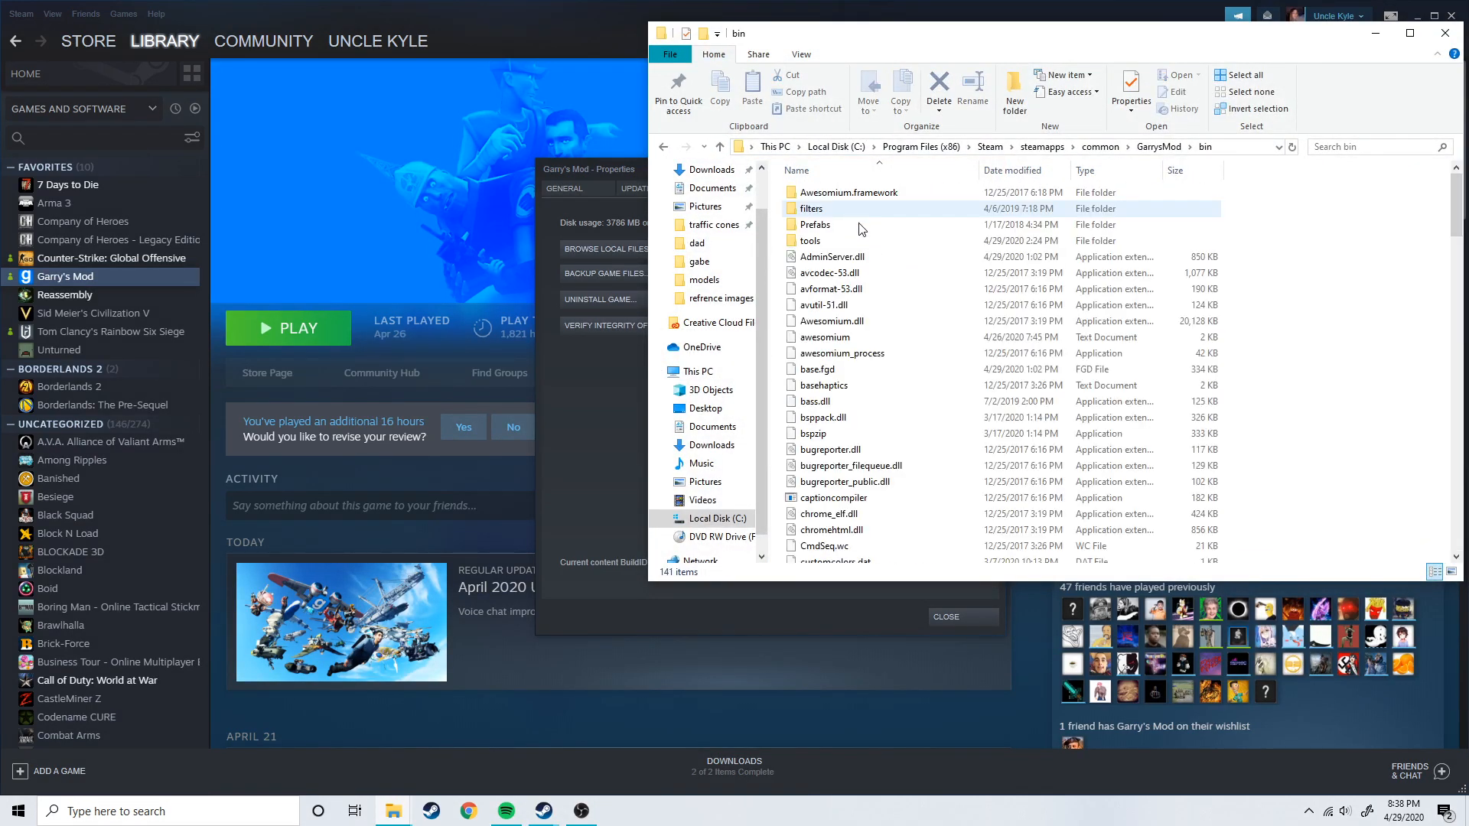
pyautogui.scroll(-4, 865, 321)
pyautogui.scroll(-9, 868, 375)
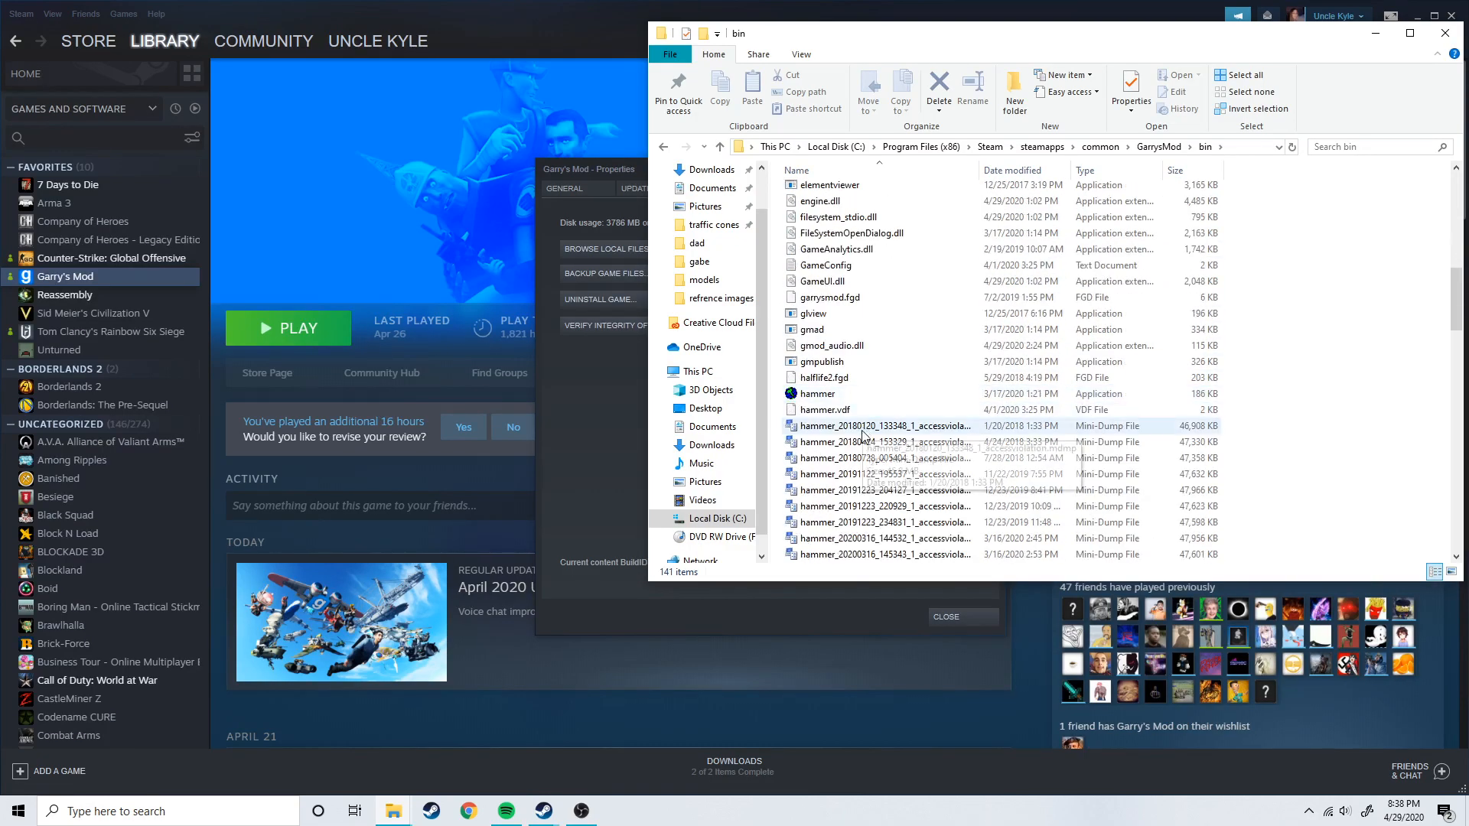
pyautogui.doubleClick(836, 348)
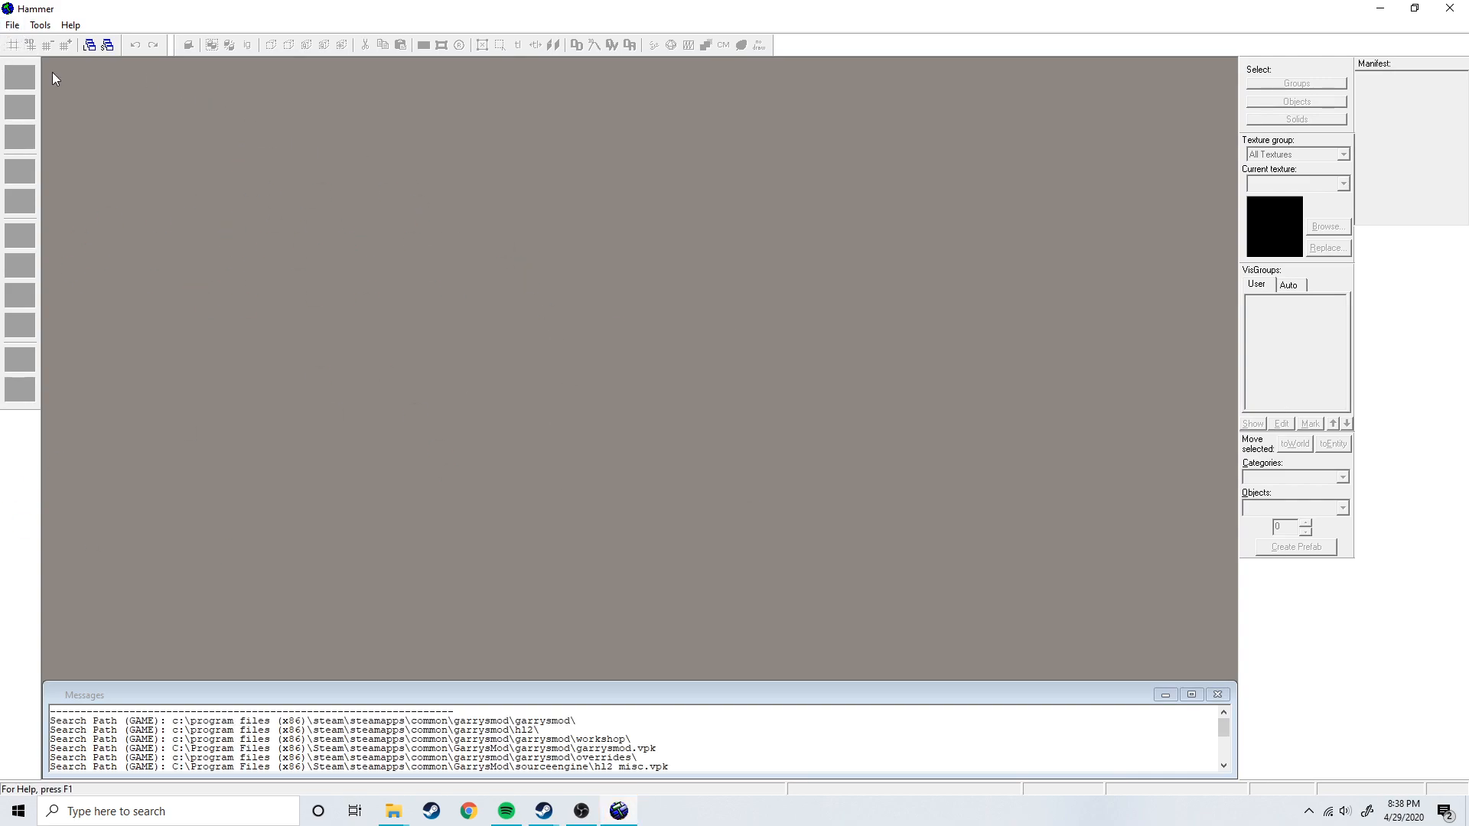
# Create a new map and set the camera view to 3D Textured.
pyautogui.click(12, 25)
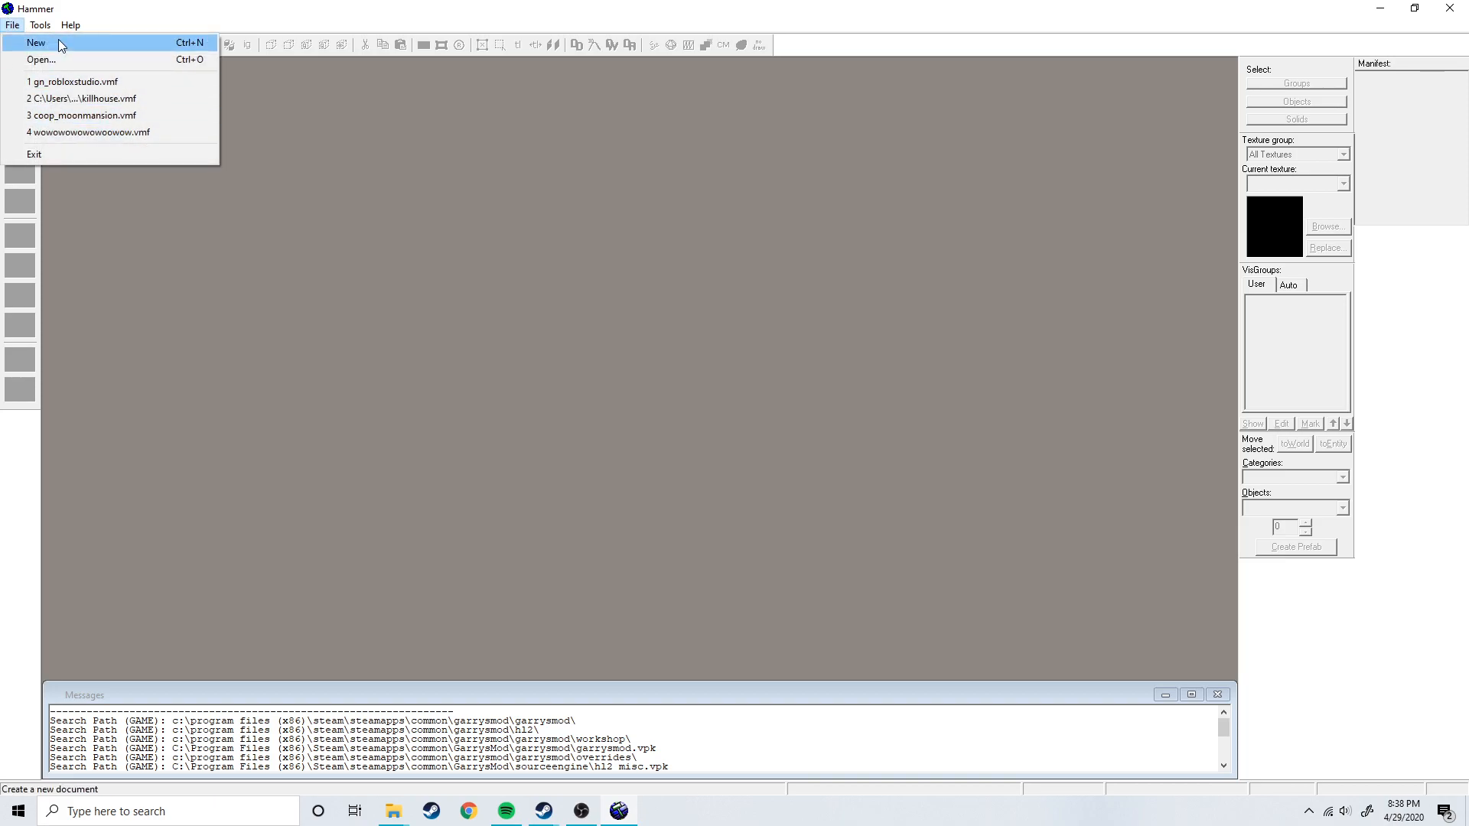
pyautogui.click(60, 44)
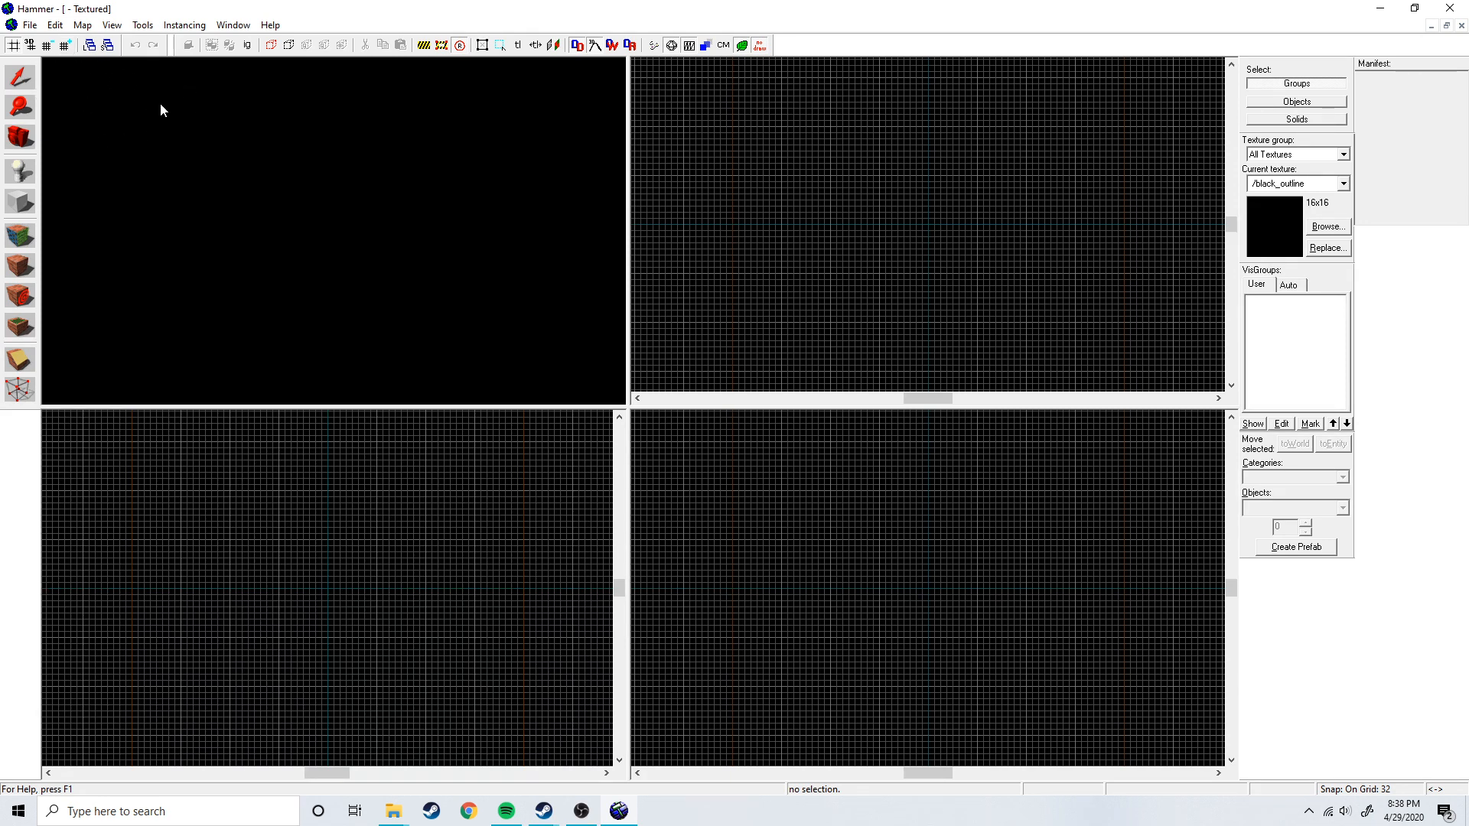
pyautogui.click(48, 65)
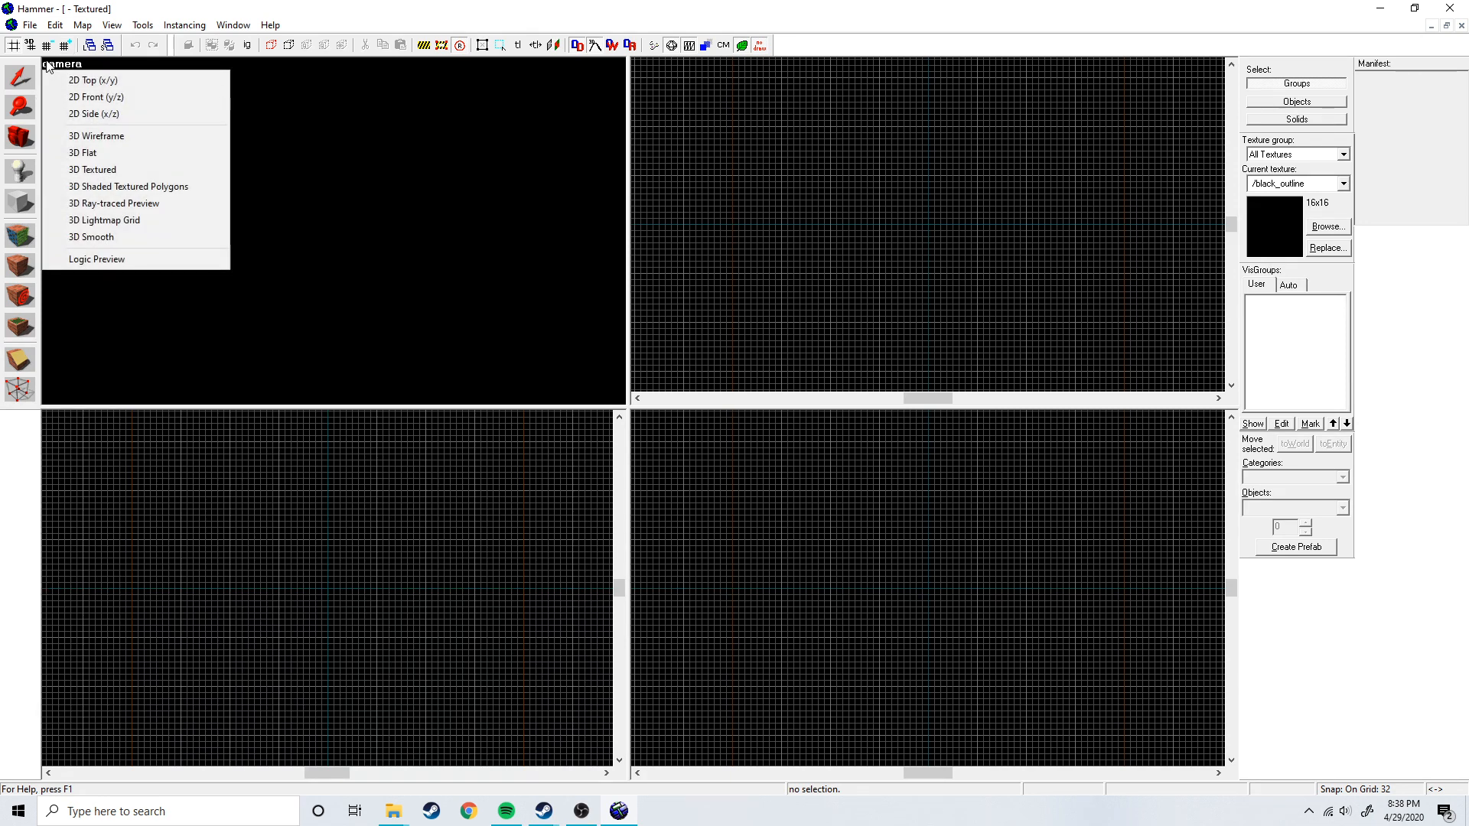
pyautogui.click(106, 170)
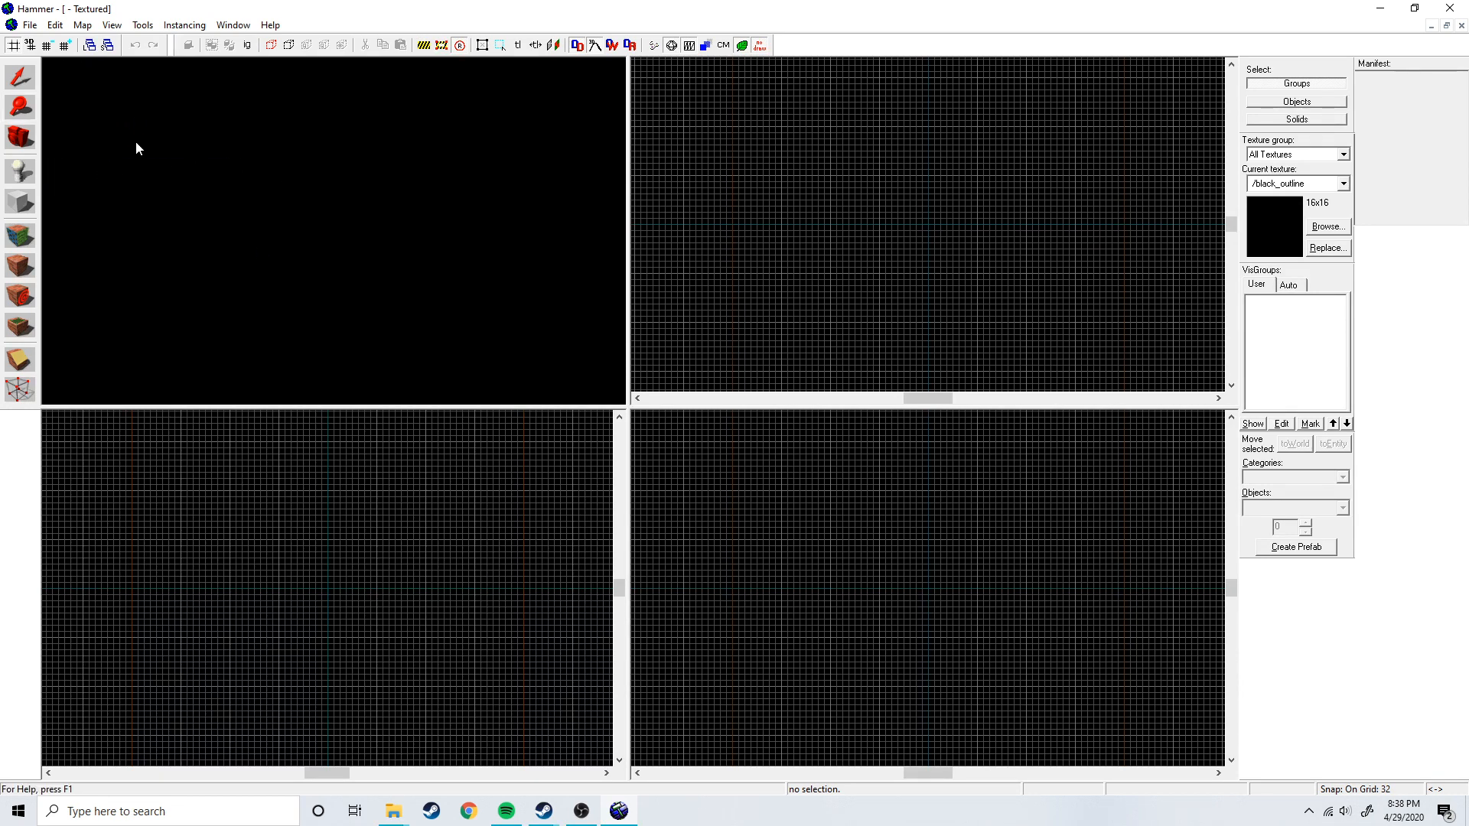
pyautogui.click(55, 61)
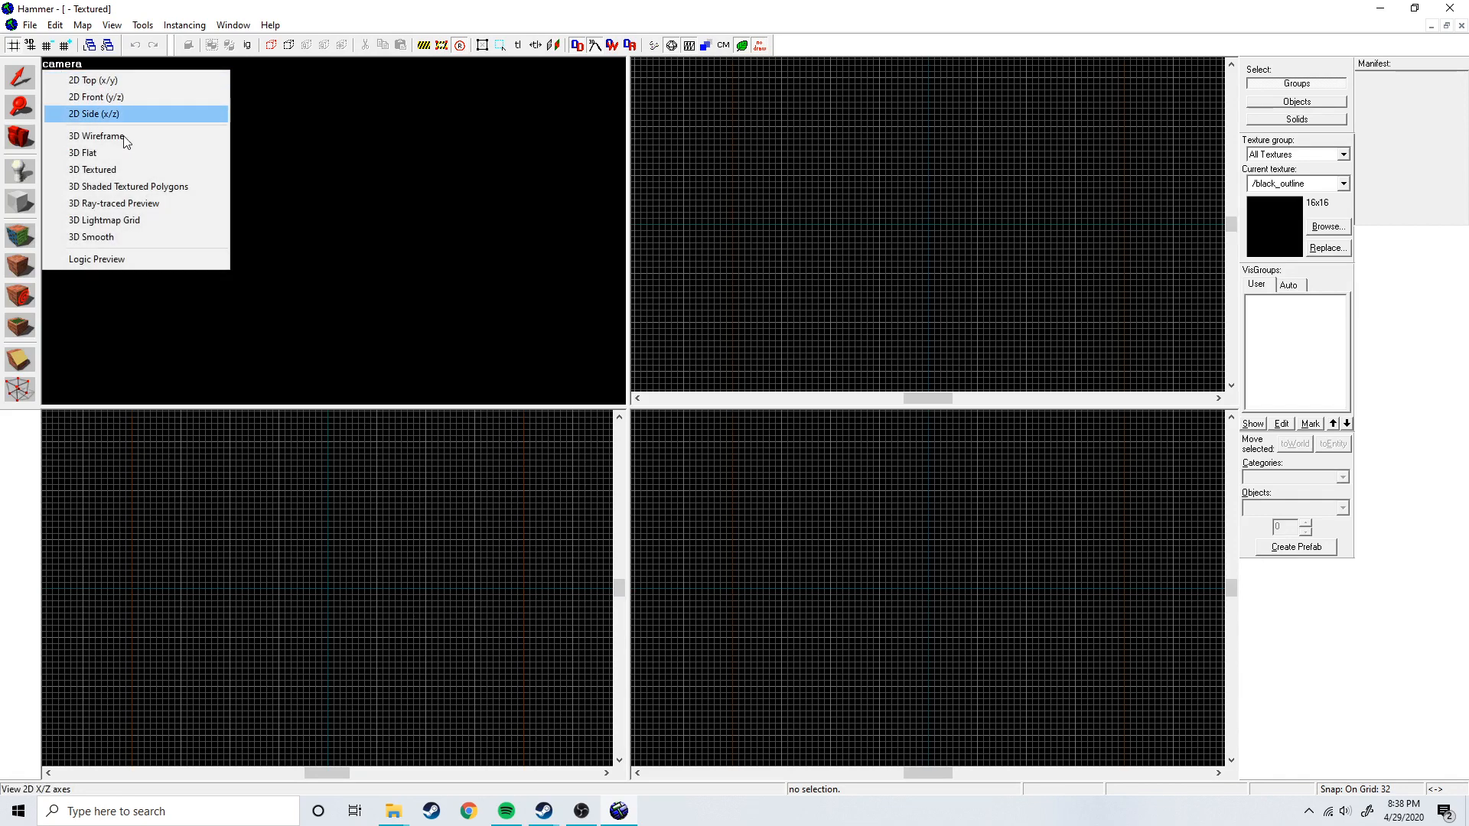
pyautogui.click(141, 173)
# Activate the Block Tool, filter the textures by "dev" and choose the grey dev/dev_measuregeneric01b texture.
pyautogui.click(18, 205)
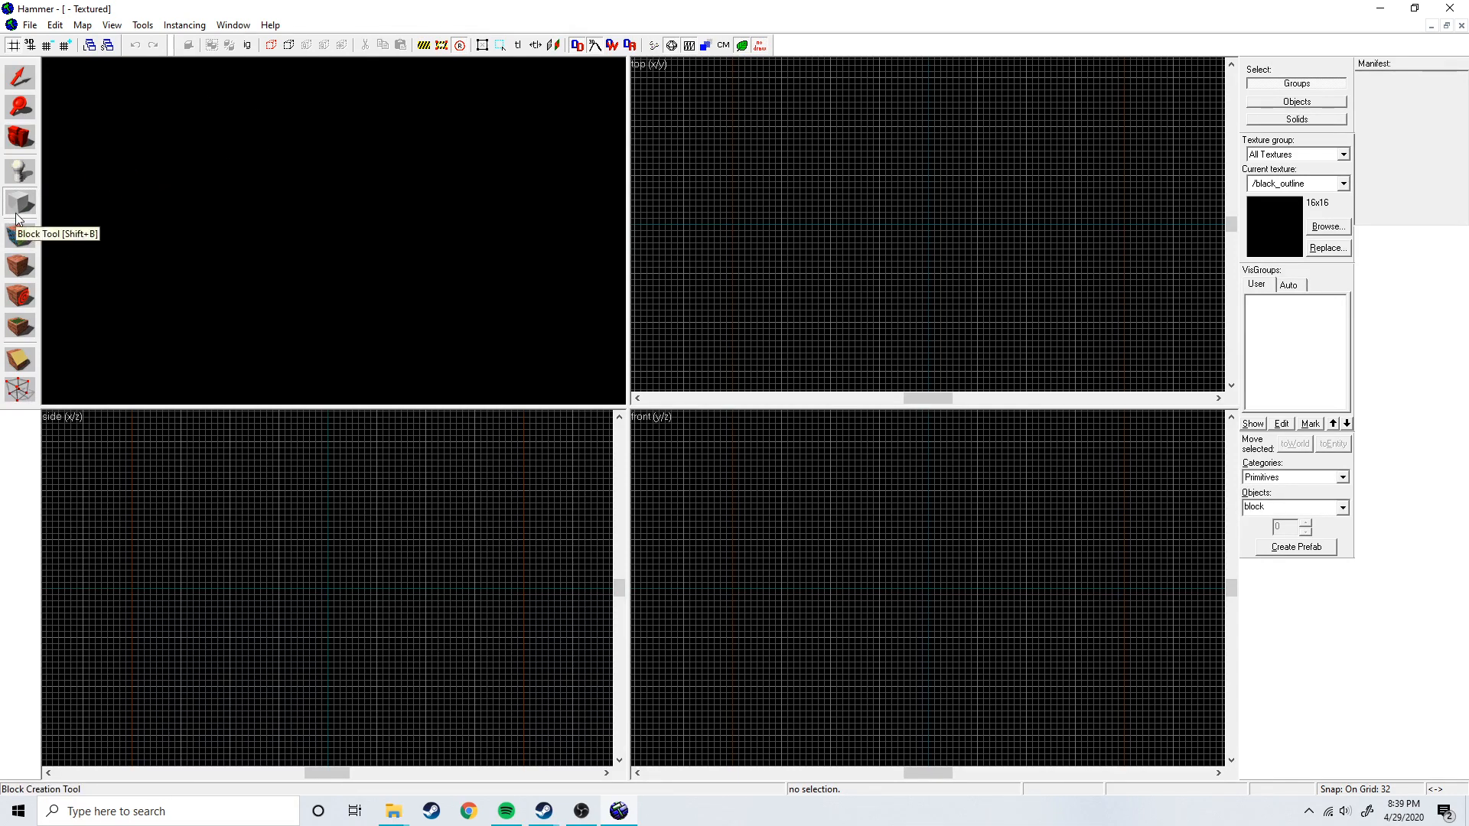
pyautogui.click(1329, 228)
pyautogui.scroll(-5, 709, 439)
pyautogui.write('dev')
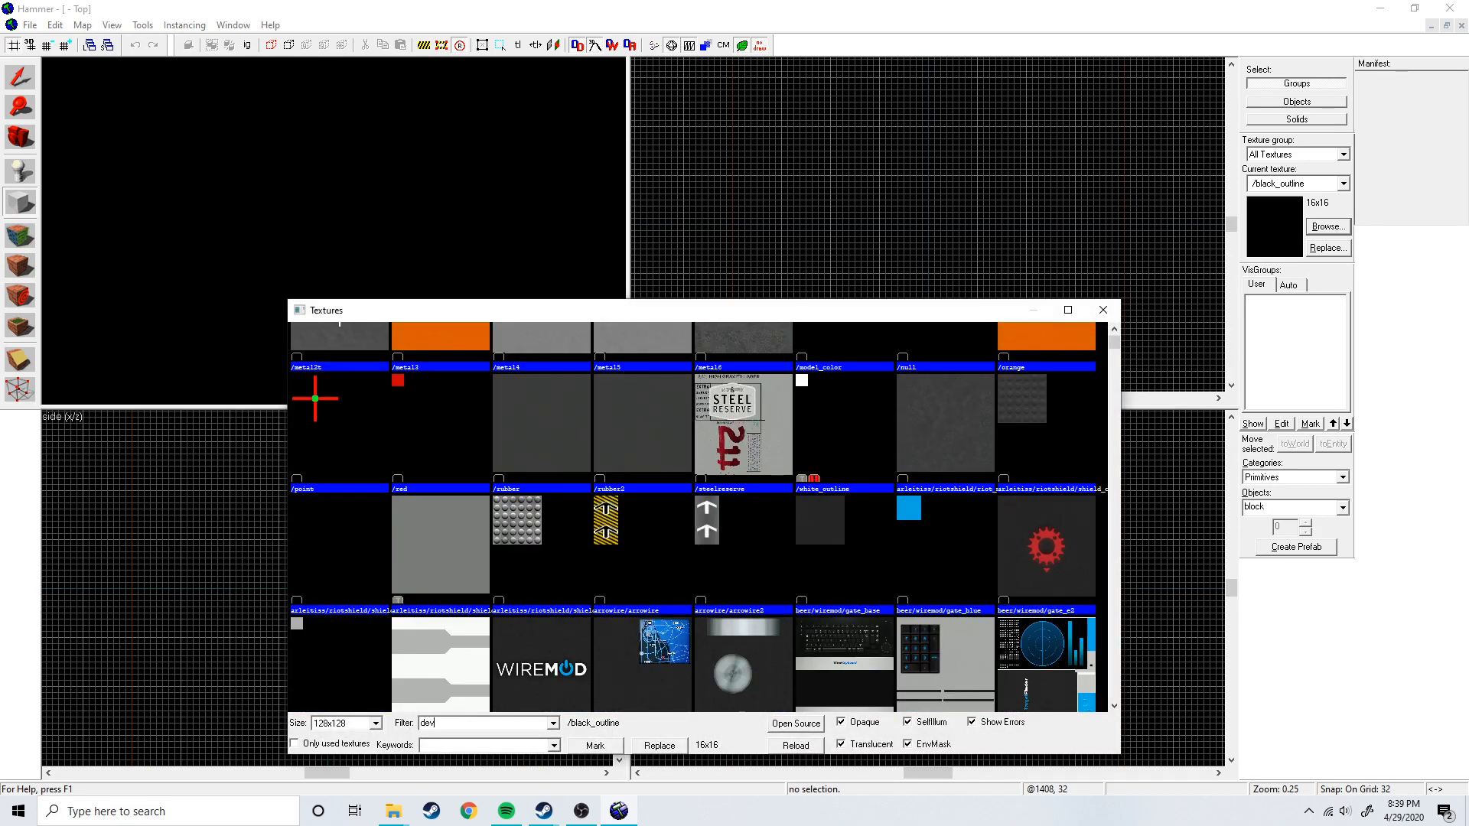
pyautogui.scroll(-5, 596, 528)
pyautogui.scroll(1, 596, 528)
pyautogui.scroll(-1, 598, 529)
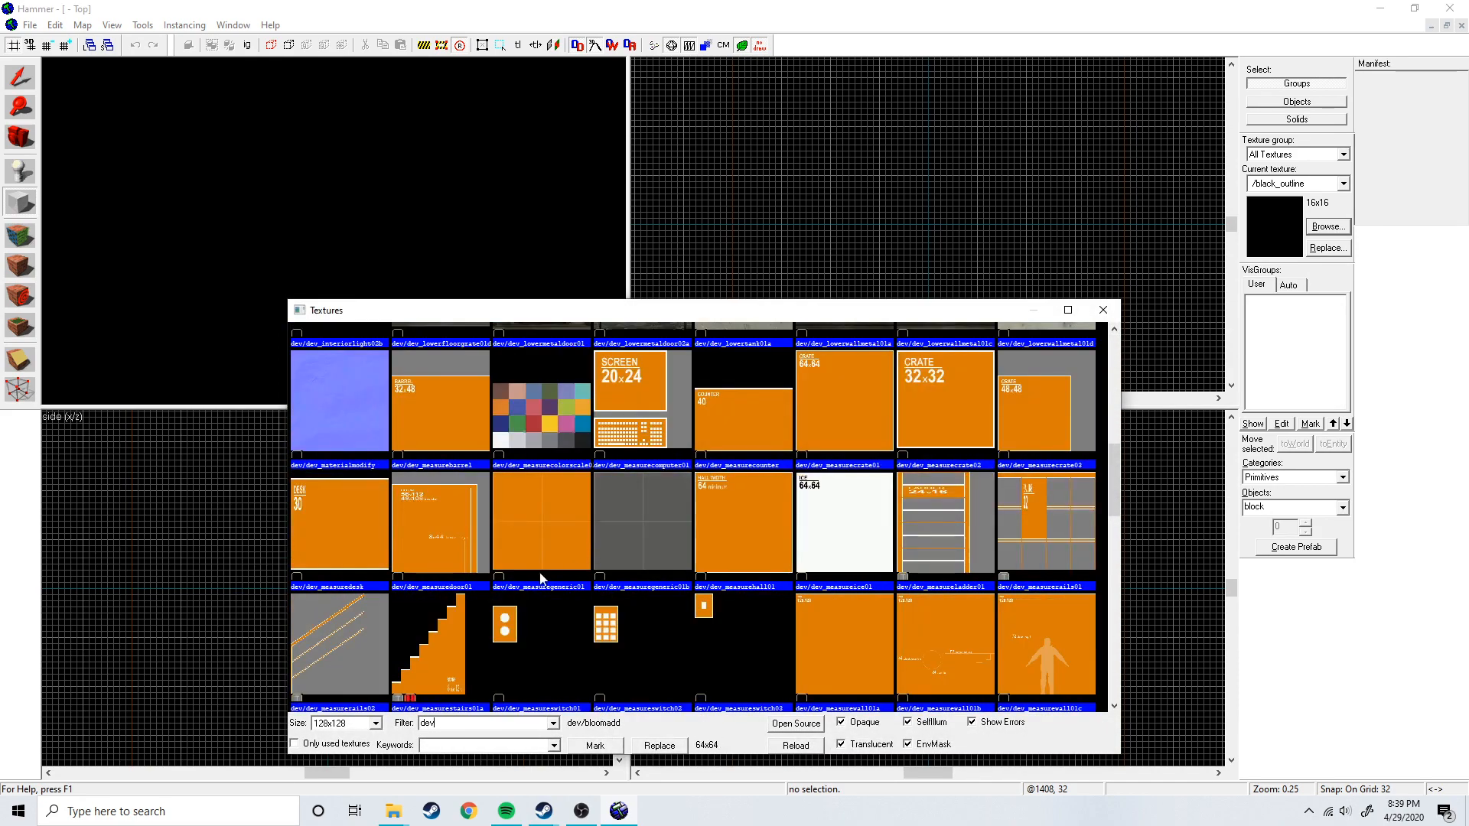
pyautogui.doubleClick(649, 518)
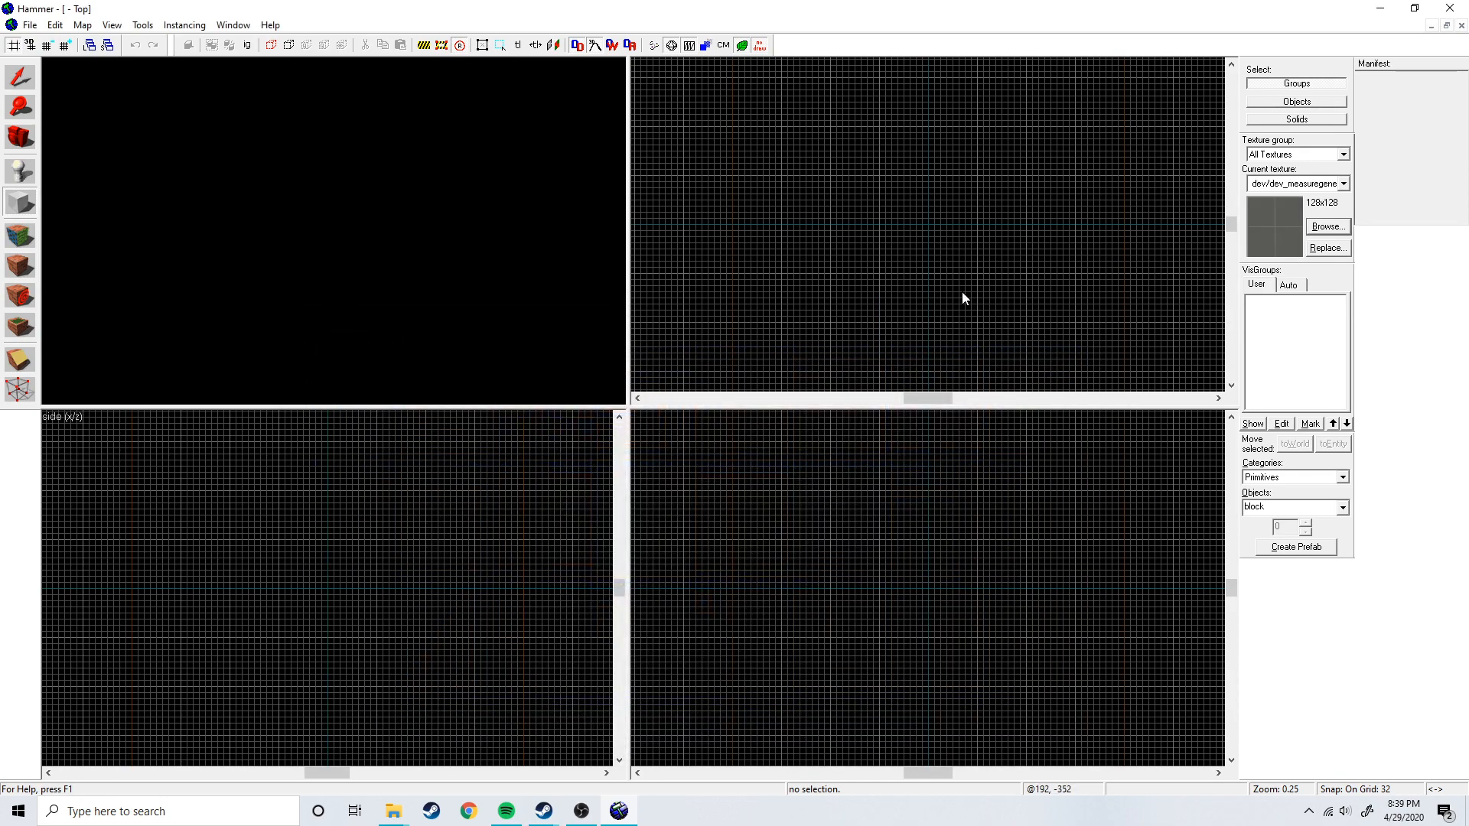
pyautogui.scroll(-3, 892, 204)
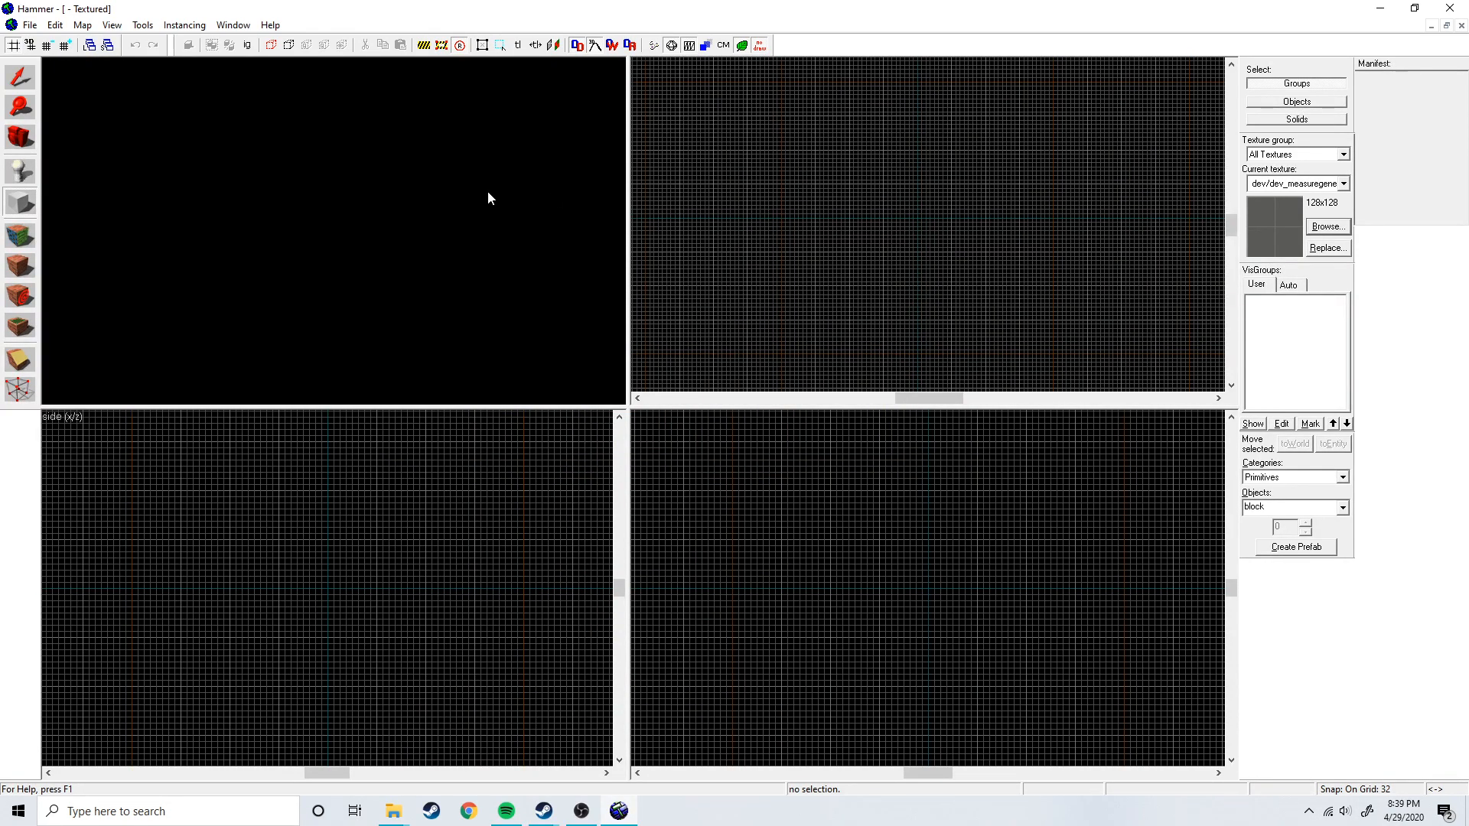
pyautogui.scroll(-1, 994, 218)
pyautogui.scroll(1, 987, 217)
pyautogui.scroll(-1, 937, 212)
pyautogui.scroll(3, 931, 205)
pyautogui.scroll(2, 909, 573)
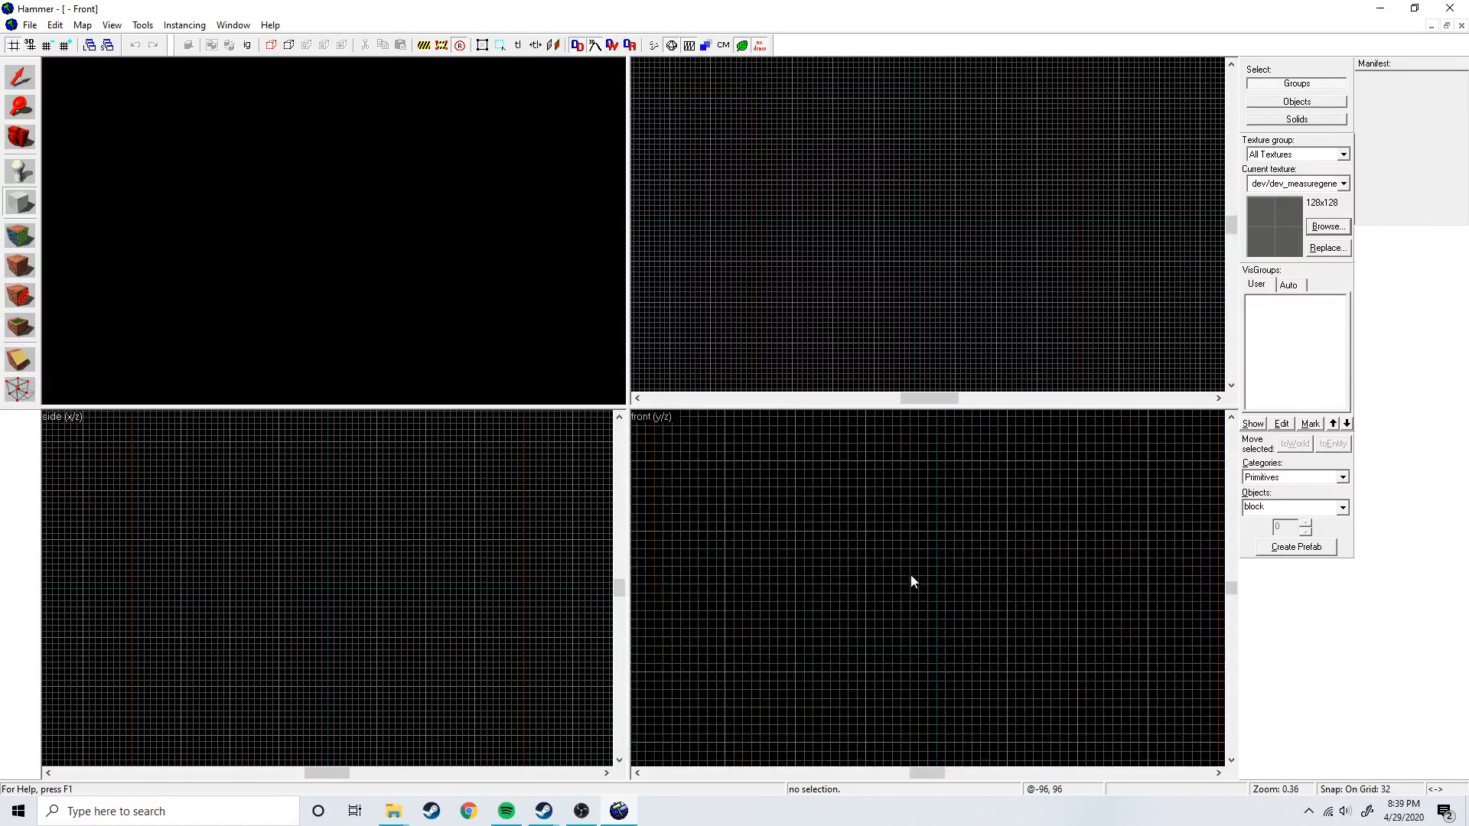
pyautogui.scroll(2, 502, 534)
pyautogui.scroll(-1, 928, 243)
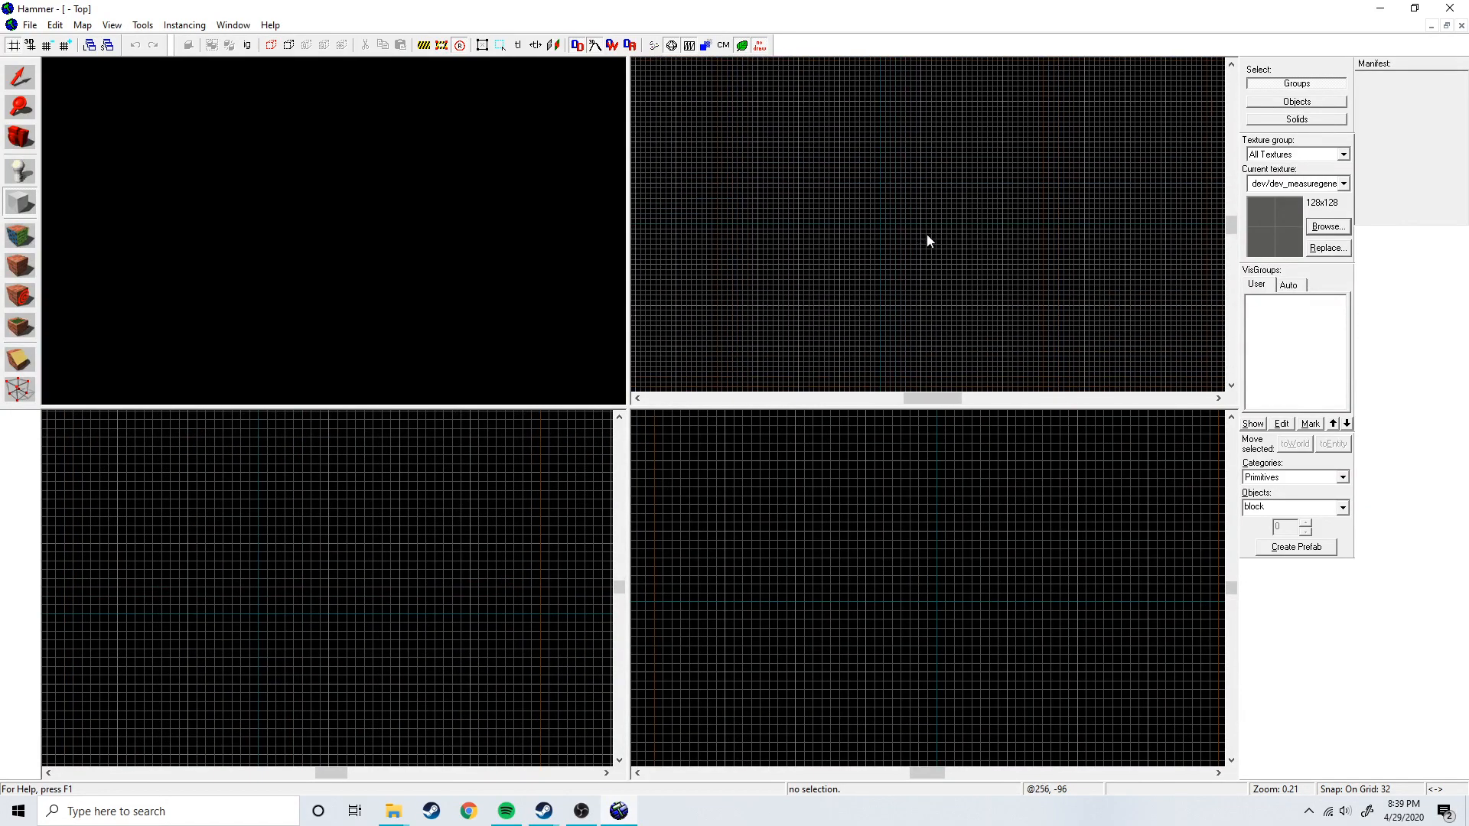
pyautogui.scroll(-2, 856, 214)
pyautogui.scroll(2, 870, 213)
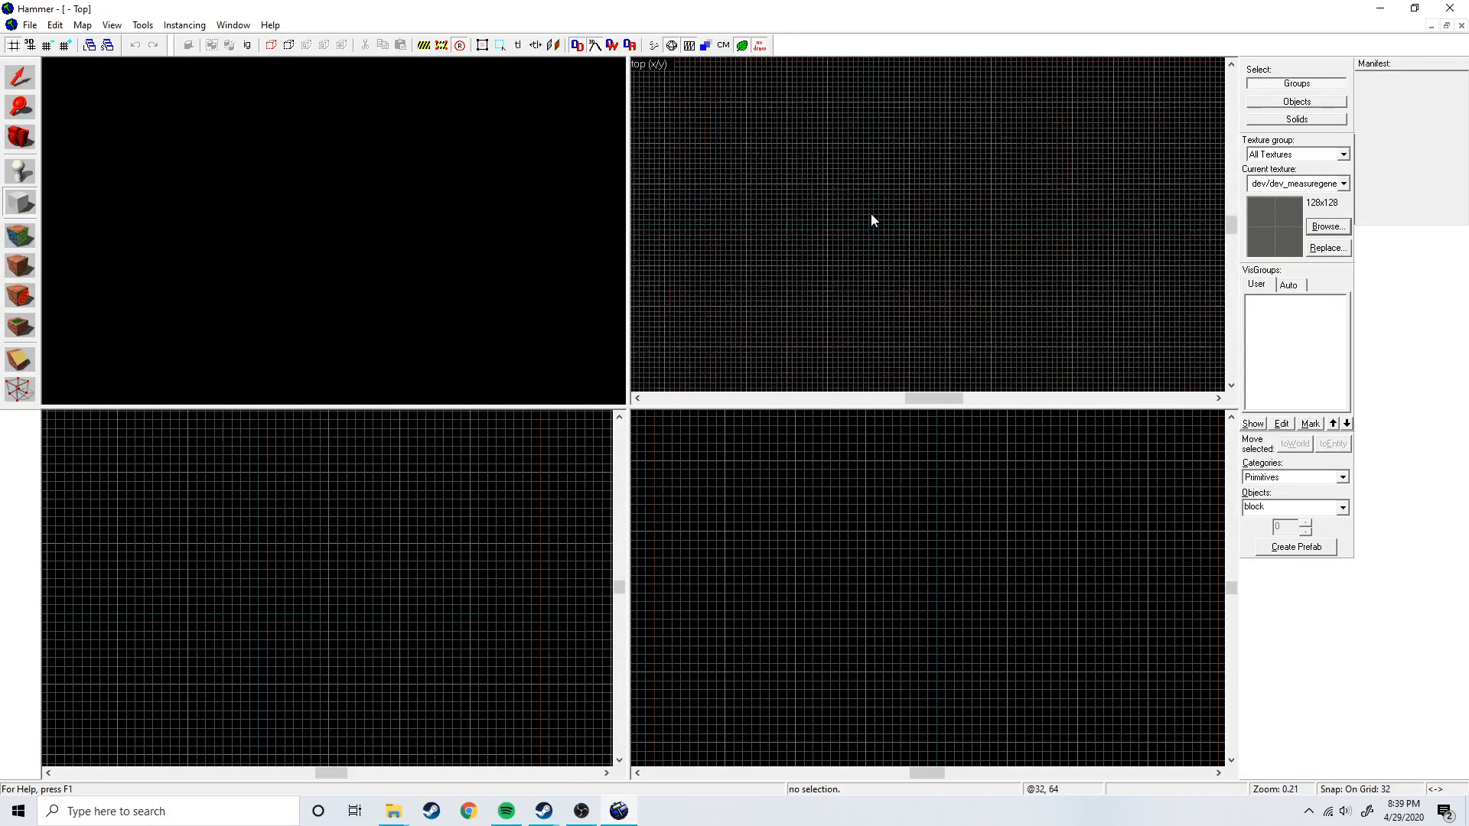
# Create a block 512 by 512 units and 64 units high, centred on the origin in the top view.
pyautogui.scroll(1, 918, 227)
pyautogui.moveTo(983, 232)
pyautogui.mouseDown(button='middle')
pyautogui.moveTo(936, 231)
pyautogui.moveTo(906, 261)
pyautogui.moveTo(920, 213)
pyautogui.moveTo(948, 319)
pyautogui.moveTo(875, 180)
pyautogui.moveTo(915, 166)
pyautogui.moveTo(888, 215)
pyautogui.moveTo(1007, 259)
pyautogui.moveTo(976, 242)
pyautogui.mouseUp(button='middle')
pyautogui.scroll(2, 973, 245)
pyautogui.scroll(1, 970, 250)
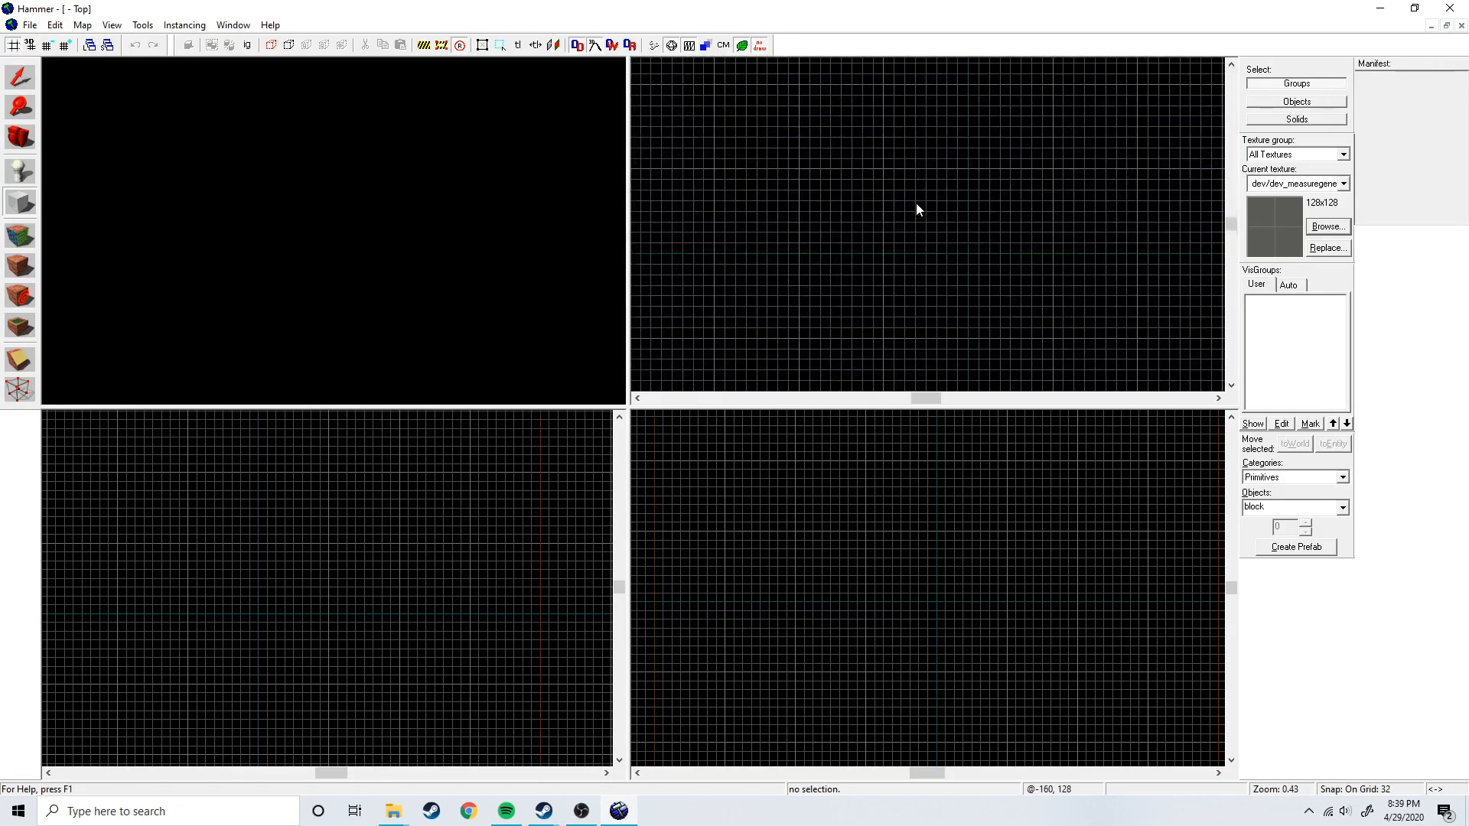
pyautogui.moveTo(884, 168); pyautogui.dragTo(1058, 341)
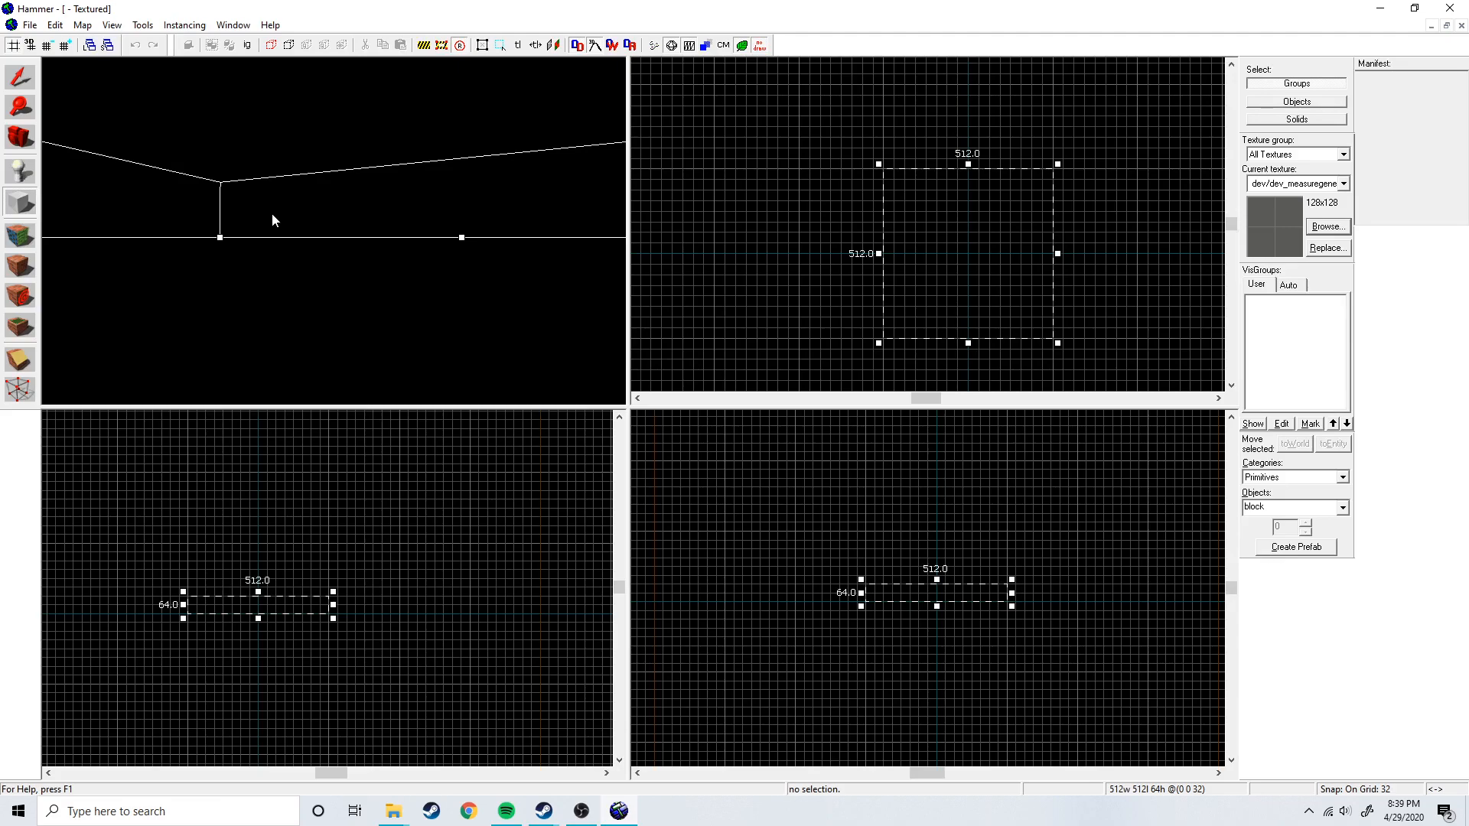
pyautogui.press('s')
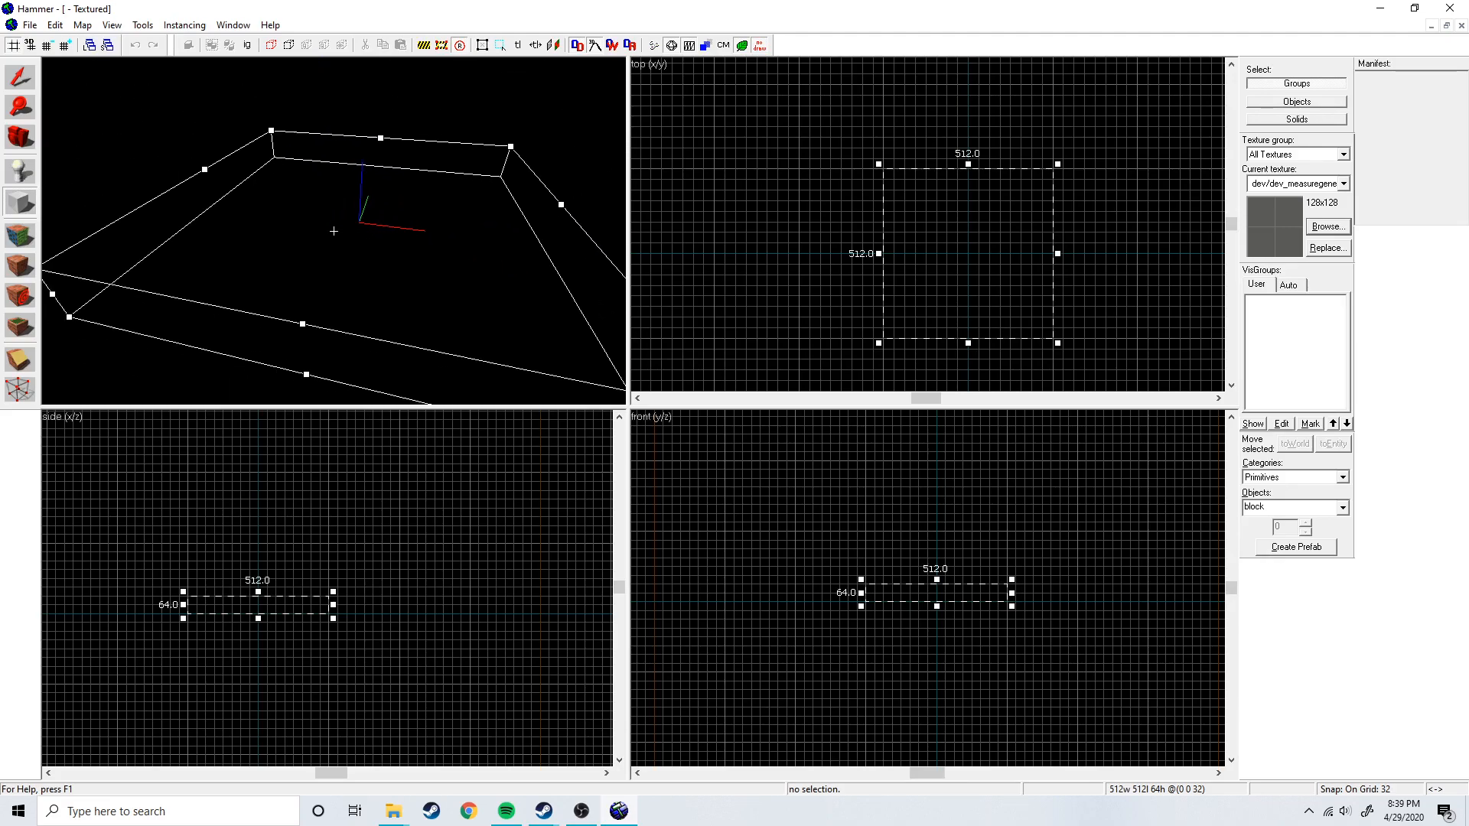
pyautogui.press('w')
pyautogui.press('s')
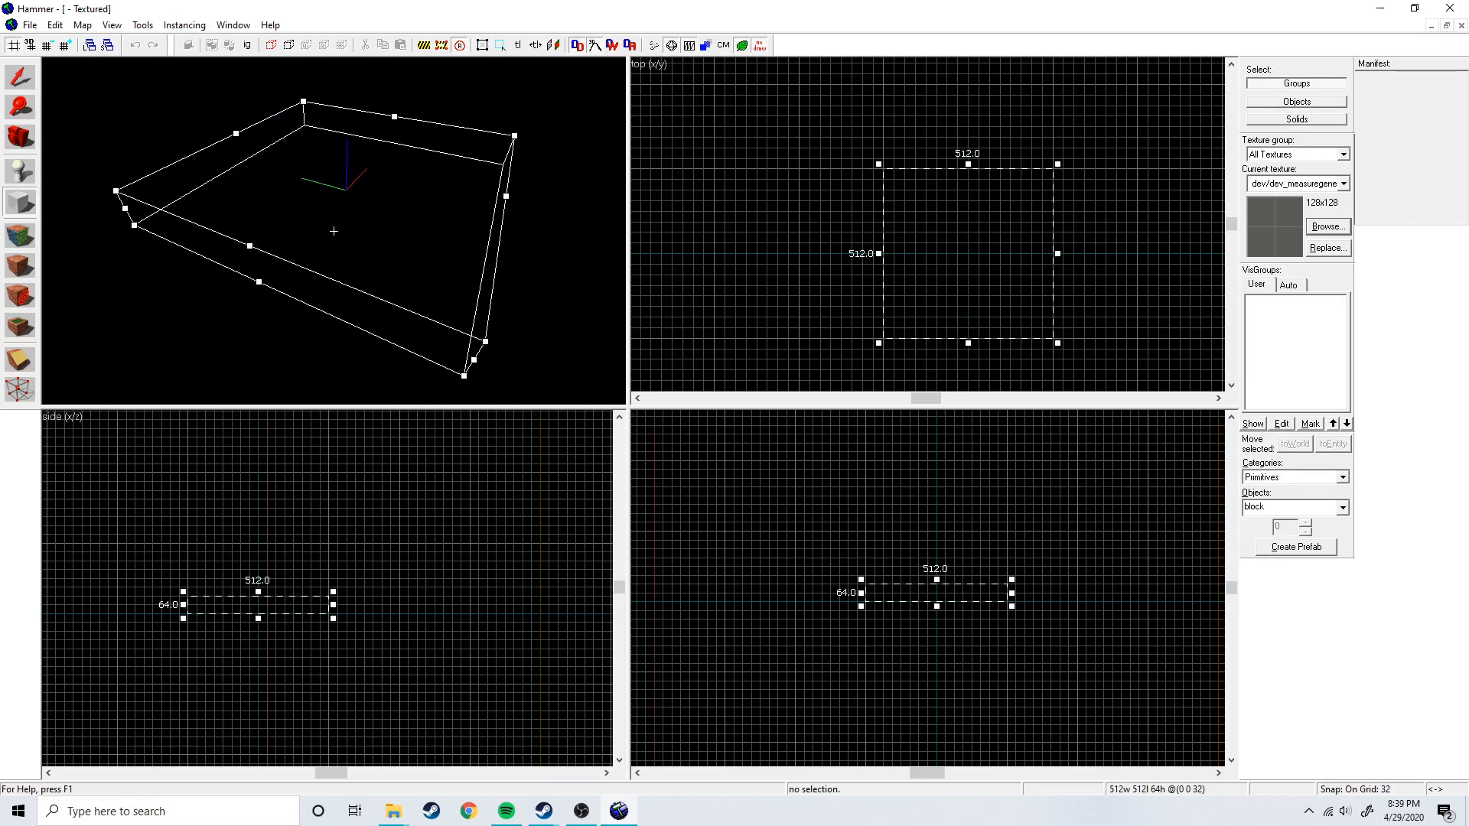
pyautogui.press('z')
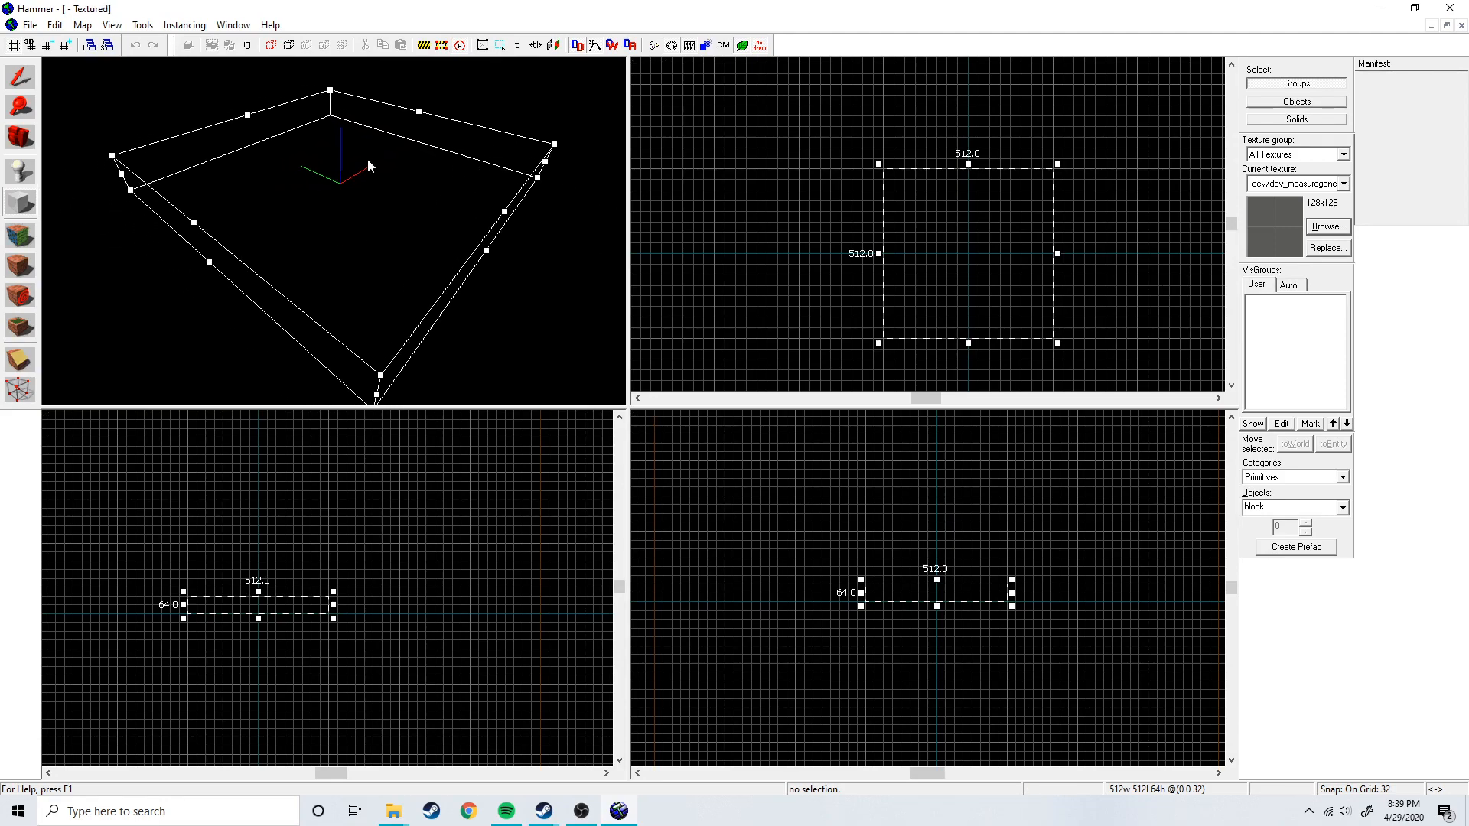
pyautogui.press('Return')
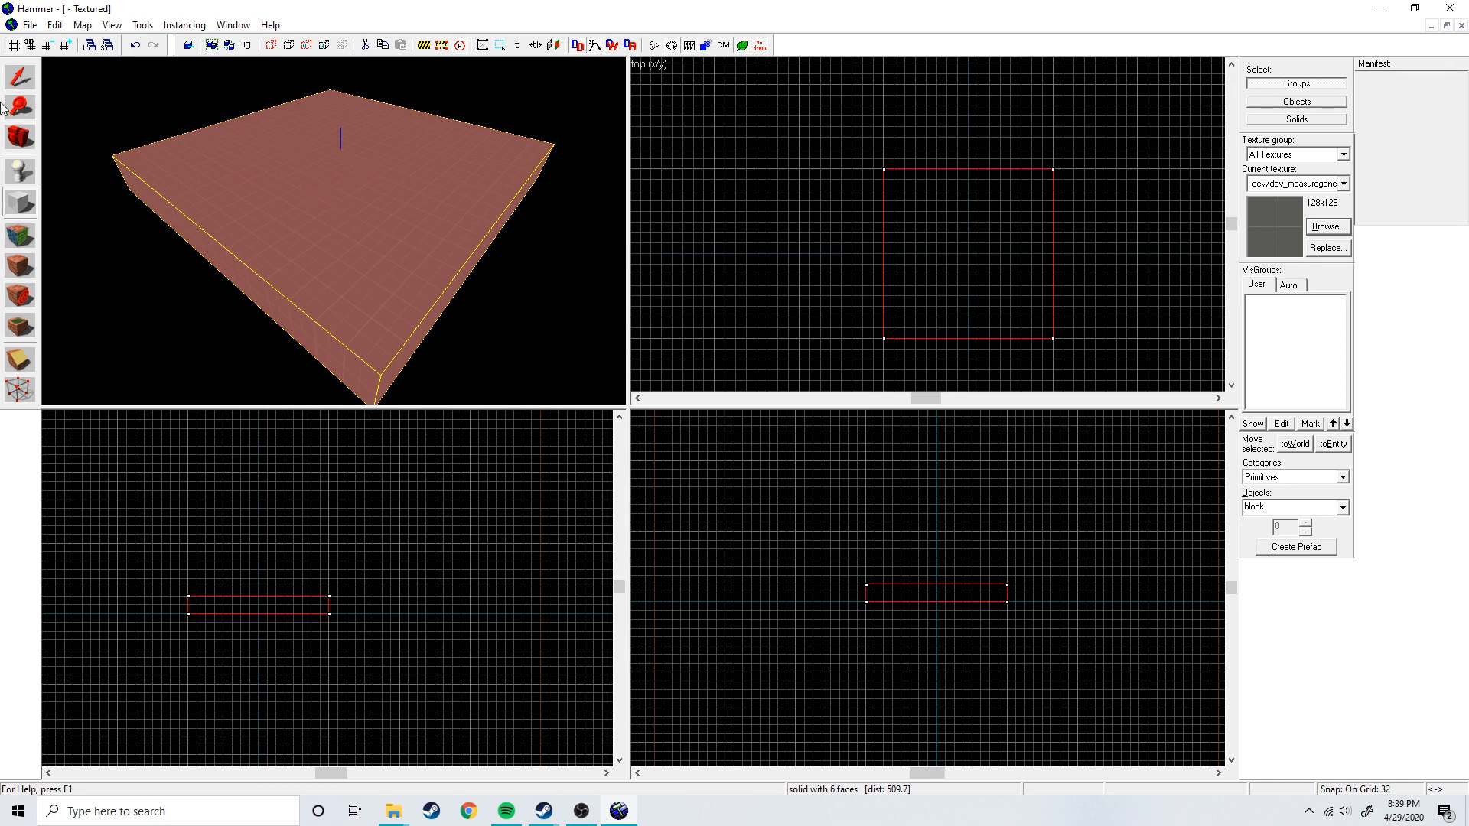
# Resize the block to 32 units high so that it lies directly below the origin plane, and deselect it.
pyautogui.click(31, 81)
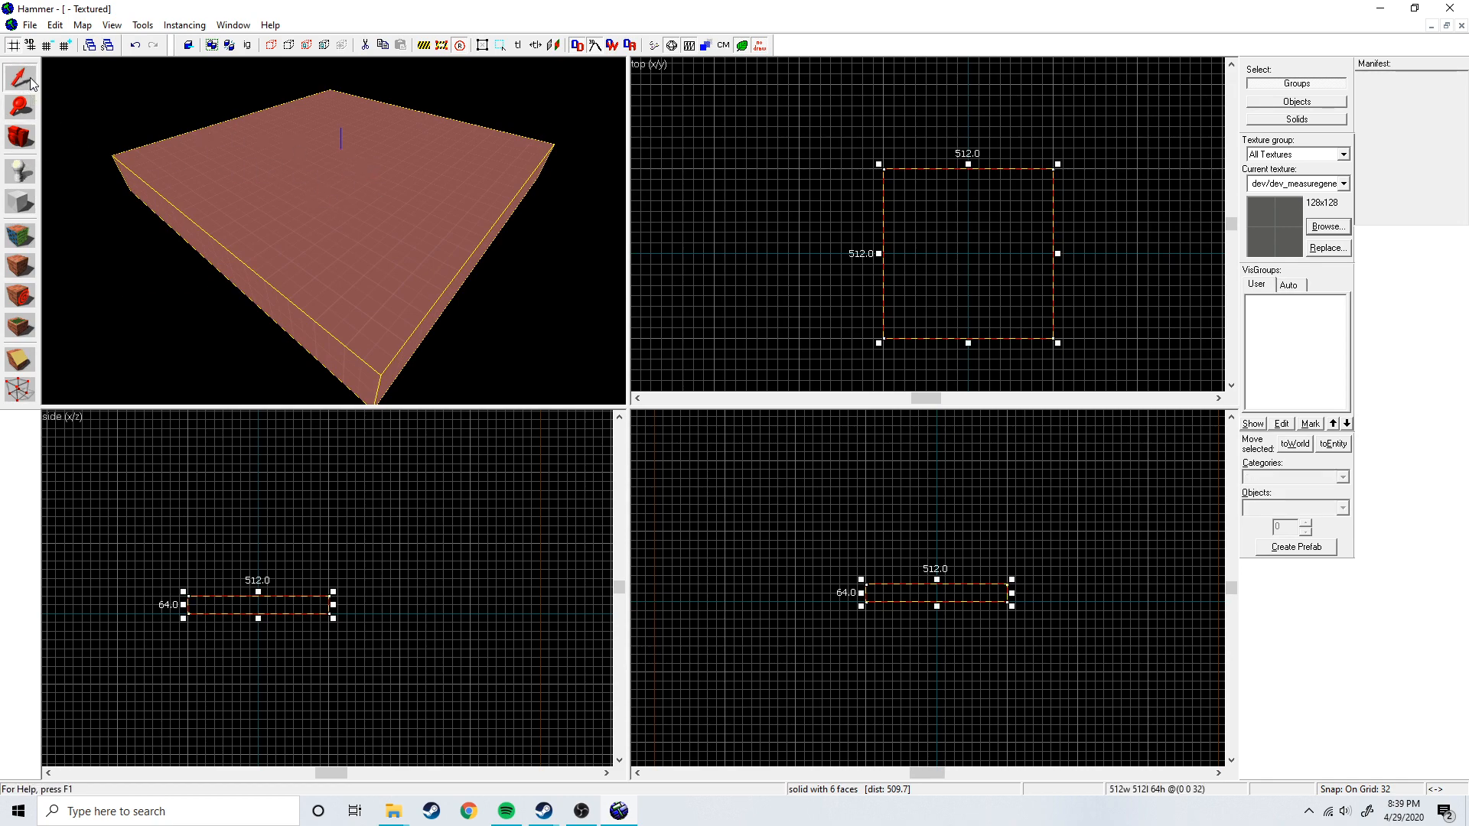
pyautogui.scroll(2, 948, 627)
pyautogui.moveTo(926, 535); pyautogui.dragTo(929, 601)
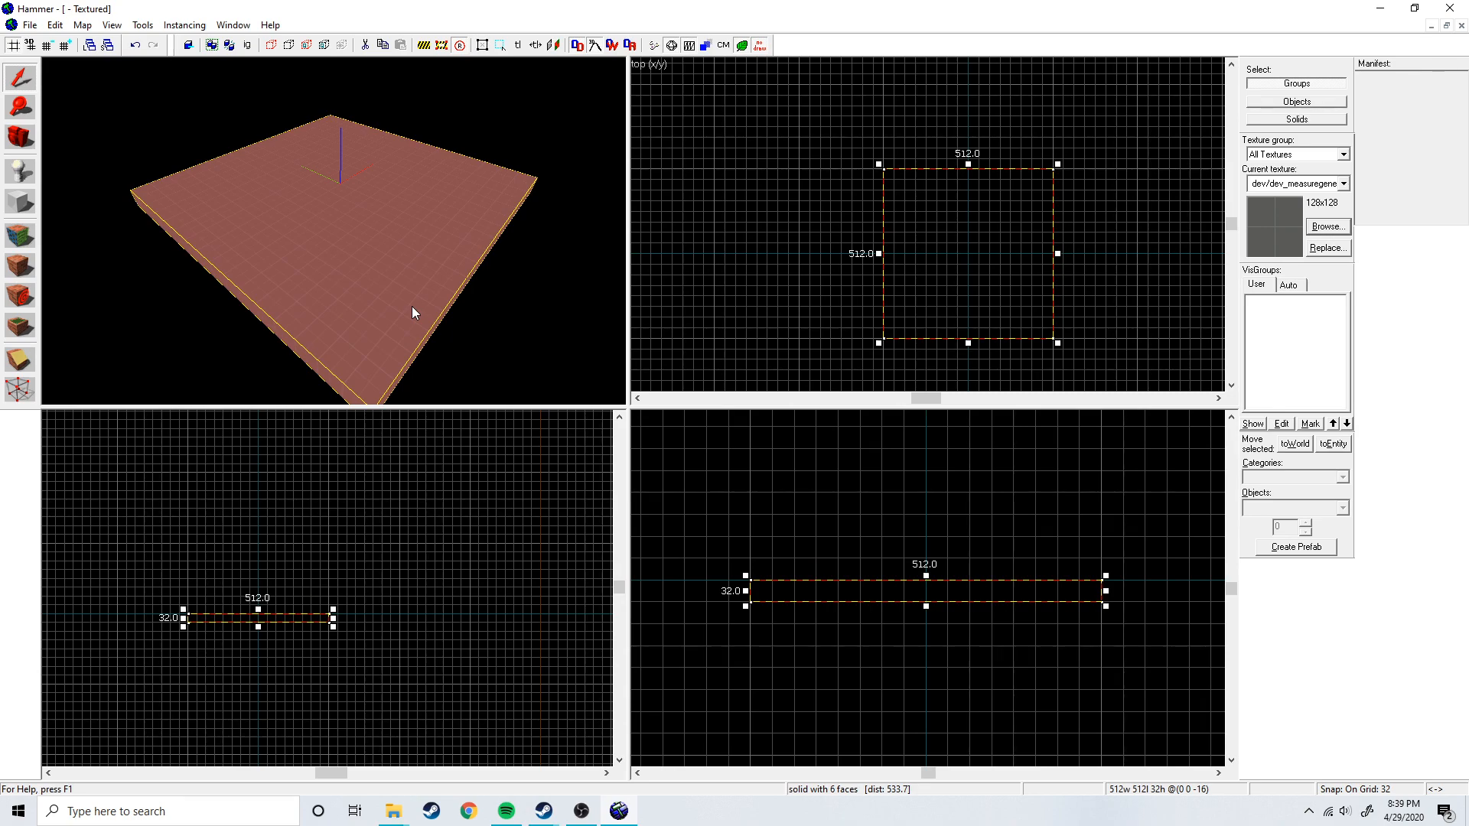
pyautogui.click(814, 185)
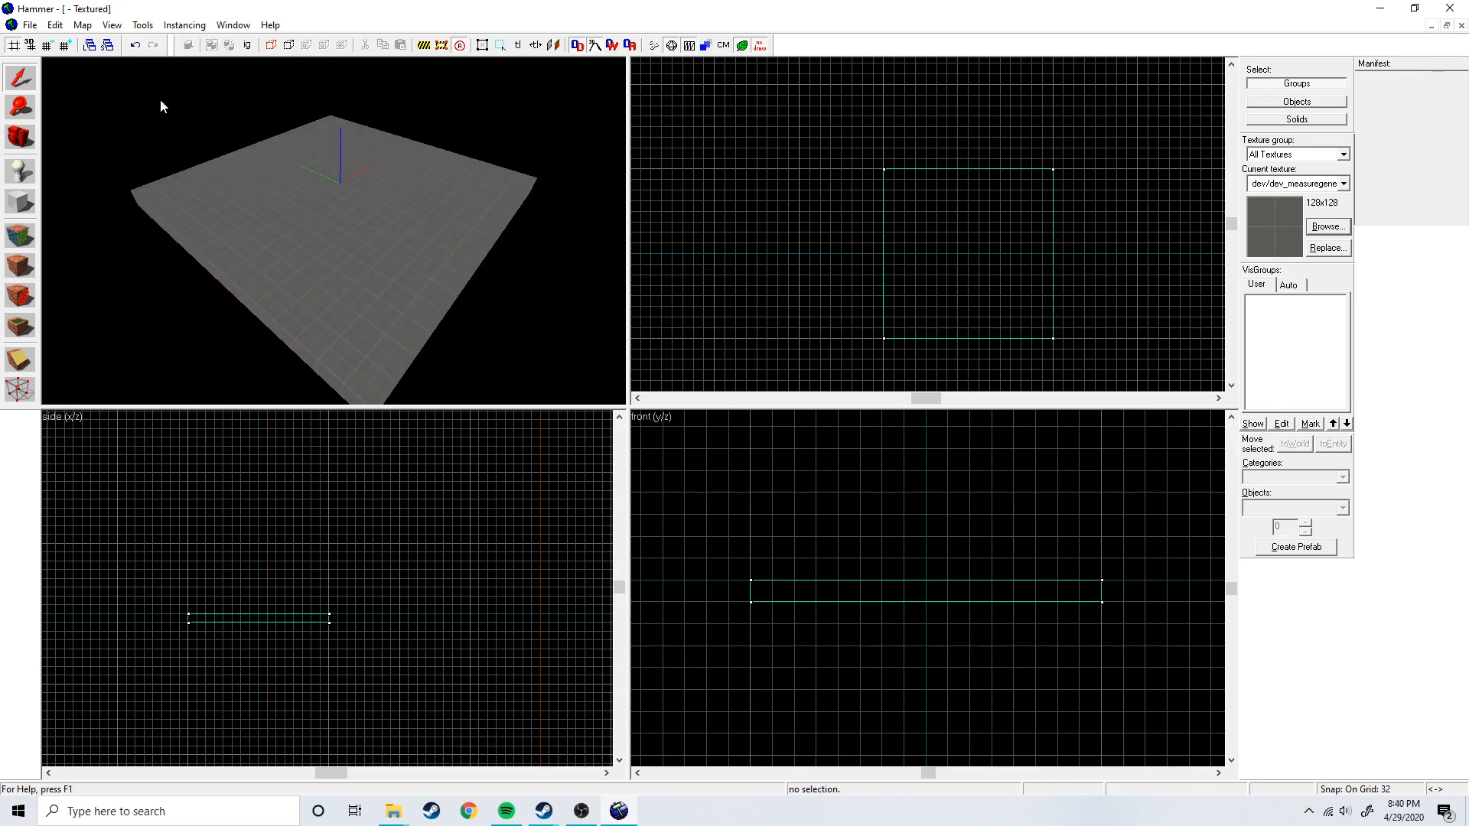
# Activate the Block Tool and choose the orange dev/dev_measuregeneric01 texture for new blocks.
pyautogui.click(14, 206)
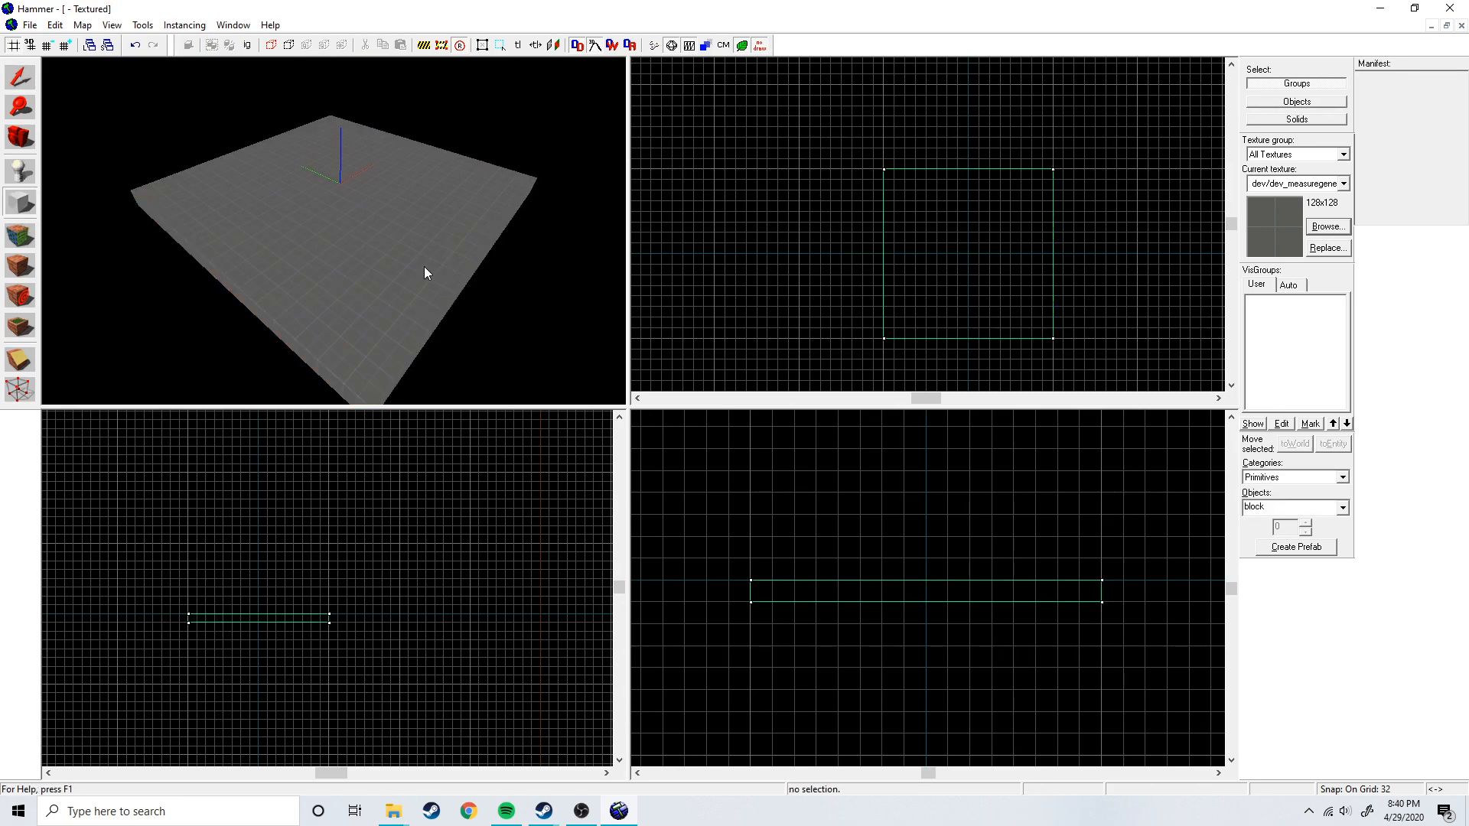
pyautogui.click(1327, 227)
pyautogui.click(558, 369)
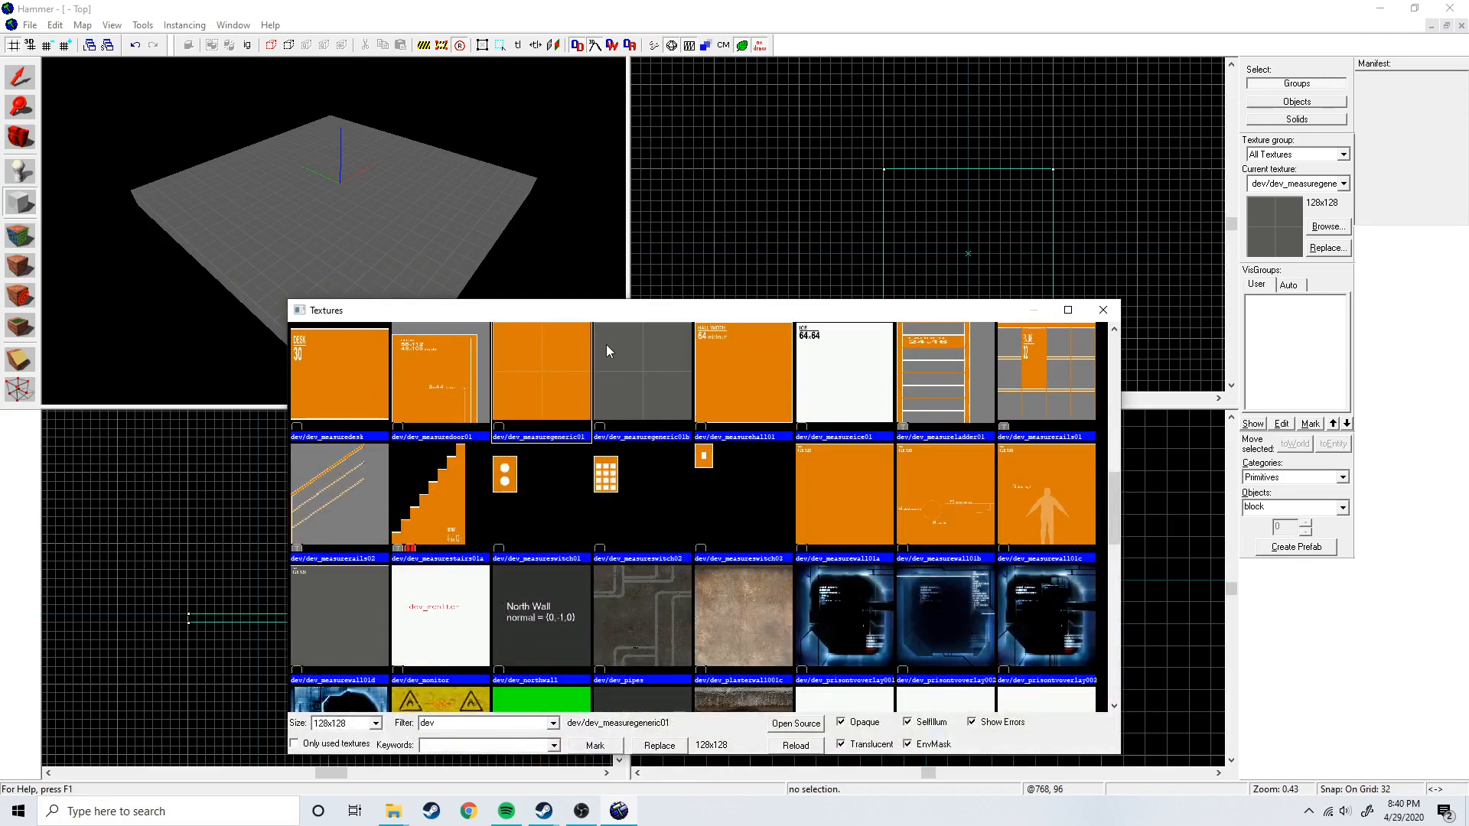
pyautogui.doubleClick(548, 373)
pyautogui.scroll(2, 975, 255)
pyautogui.scroll(3, 959, 270)
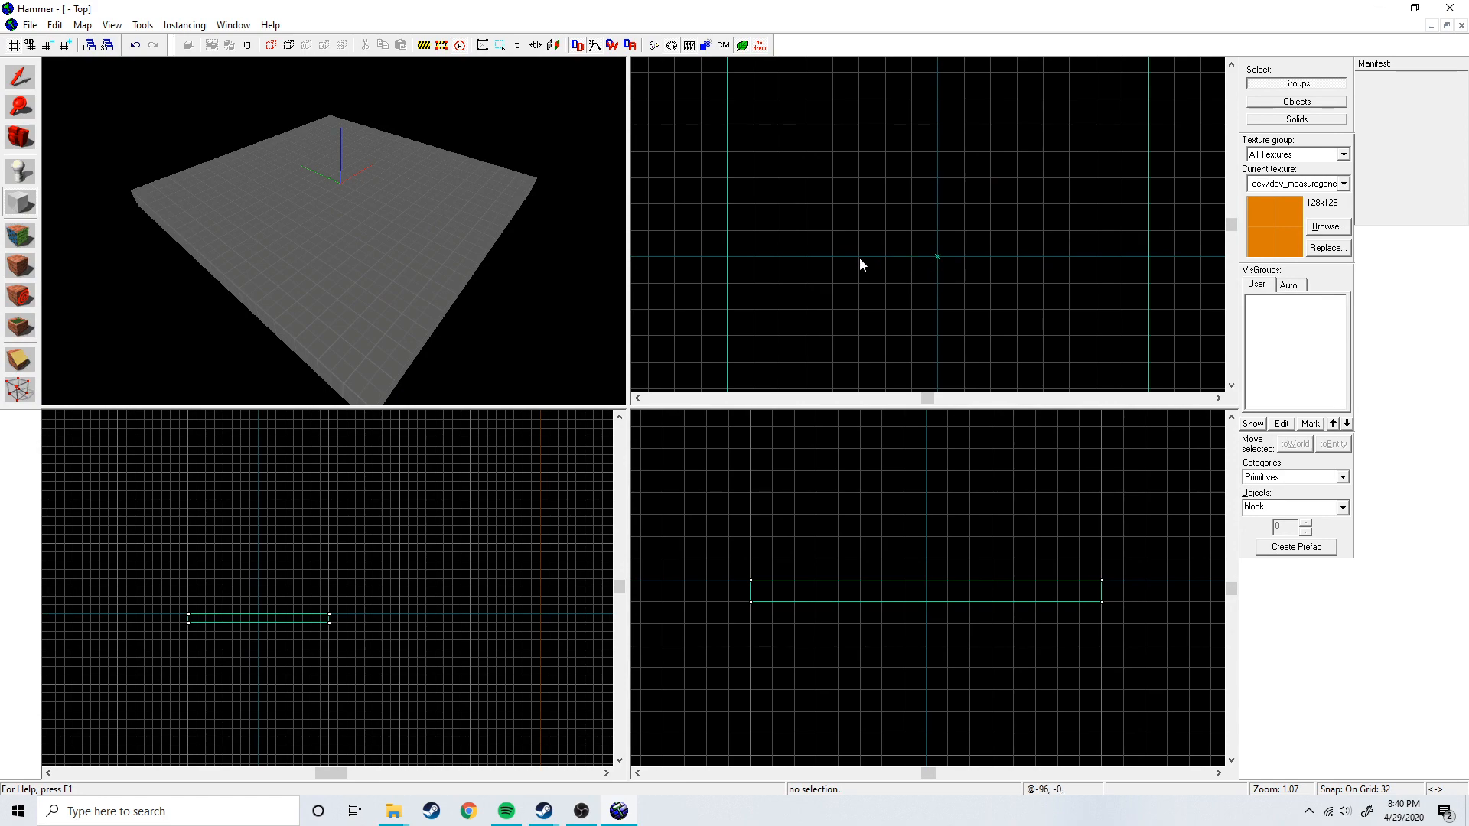
pyautogui.scroll(-2, 903, 172)
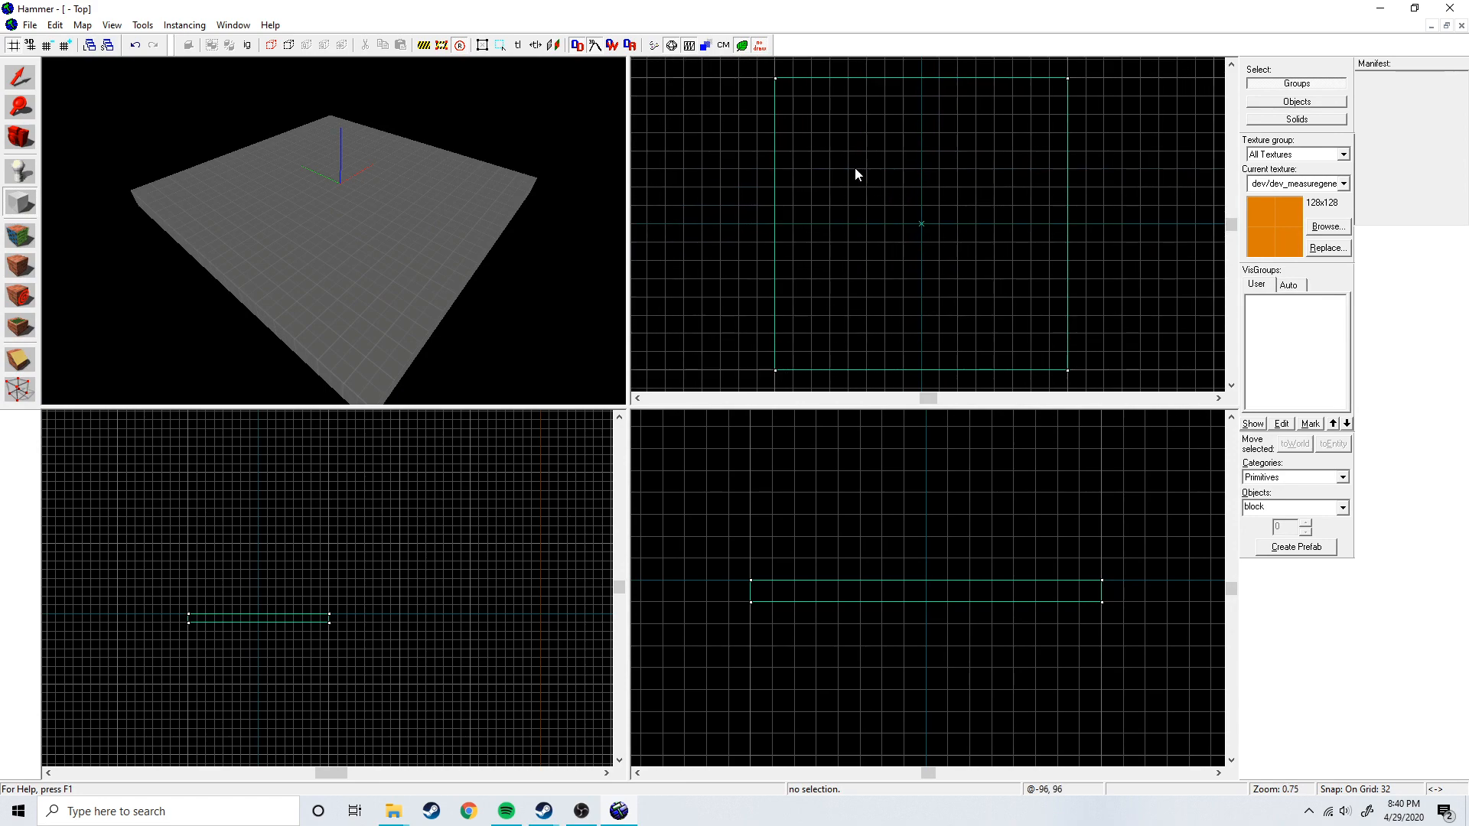
# Create an orange wall block 320 by 32 units and 128 units high, standing on the floor along its +Y side, and deselect it.
pyautogui.moveTo(828, 134); pyautogui.dragTo(1004, 151)
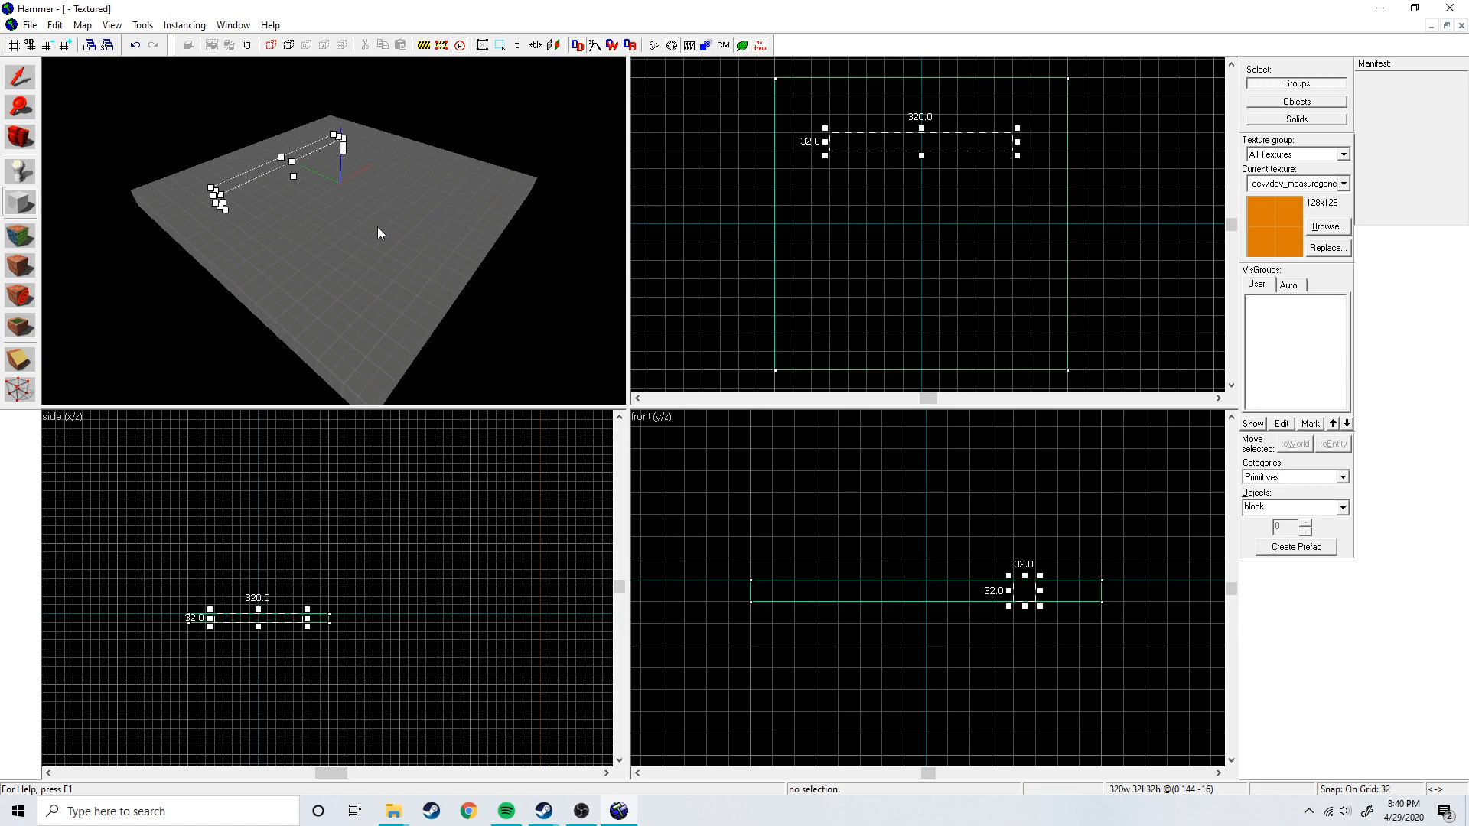
pyautogui.press('z')
pyautogui.press('w')
pyautogui.press('z')
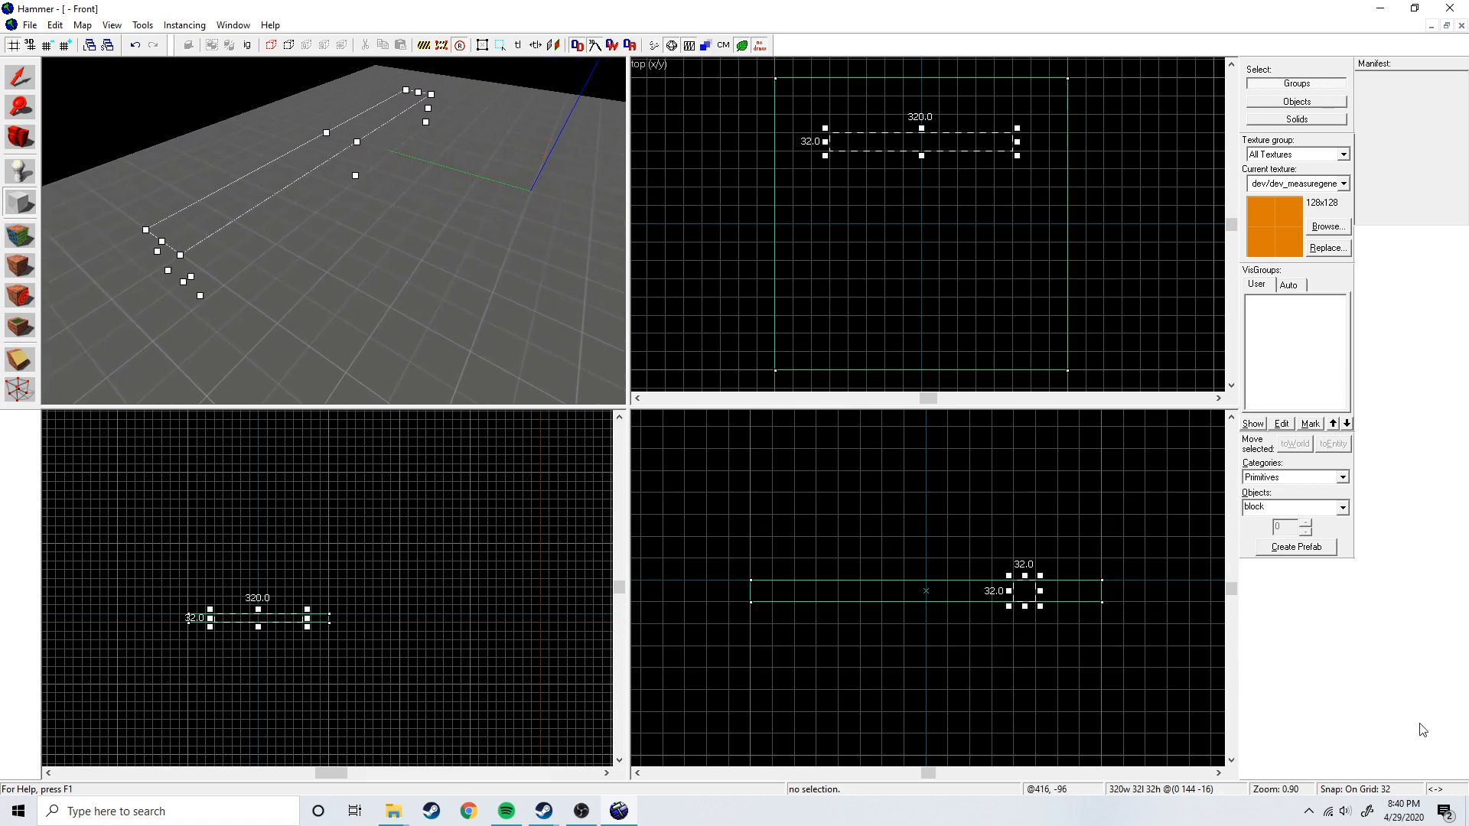
pyautogui.scroll(3, 1063, 612)
pyautogui.moveTo(1000, 574); pyautogui.dragTo(996, 418)
pyautogui.press('z')
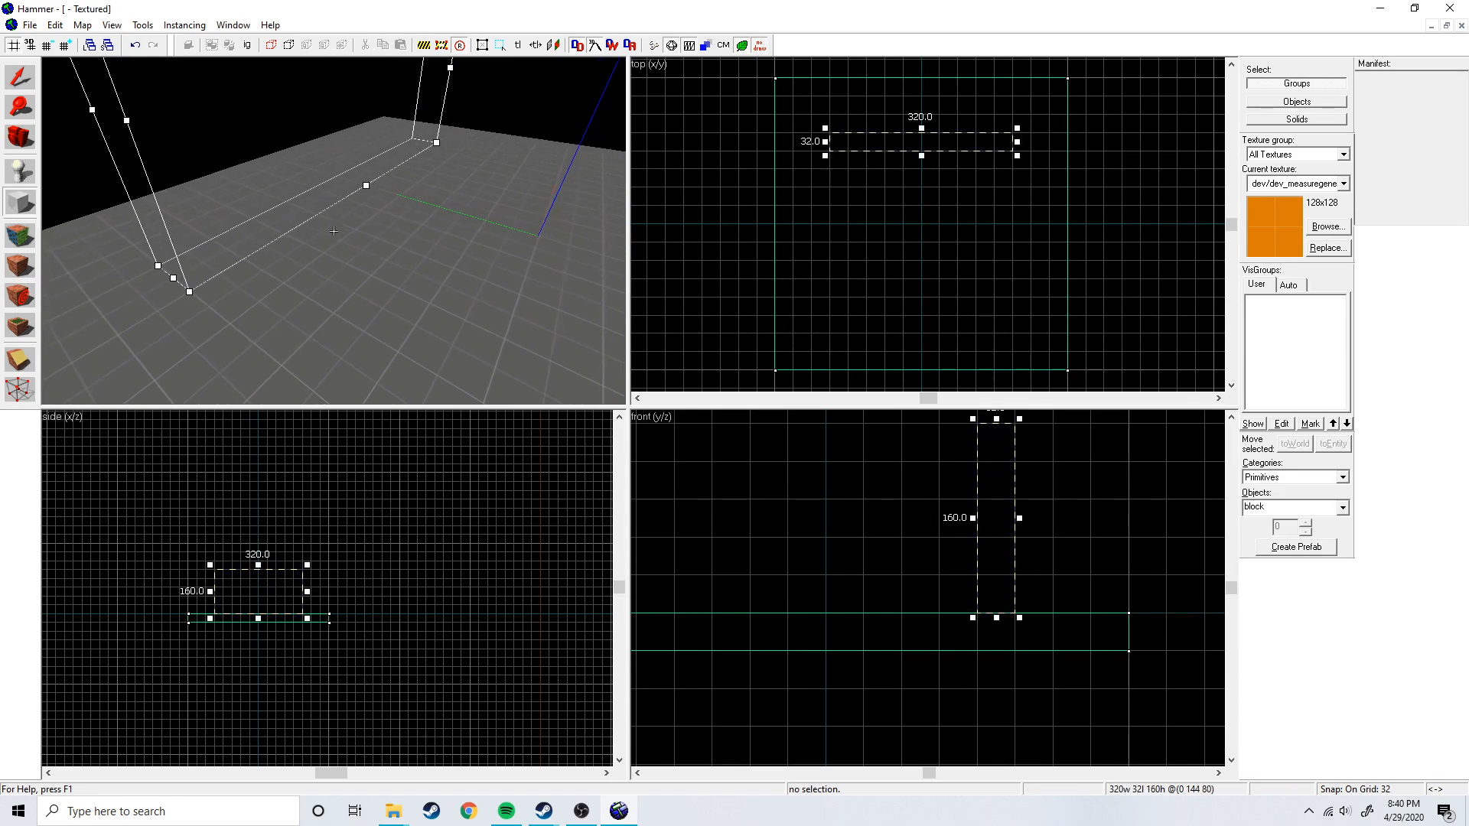
pyautogui.press('z')
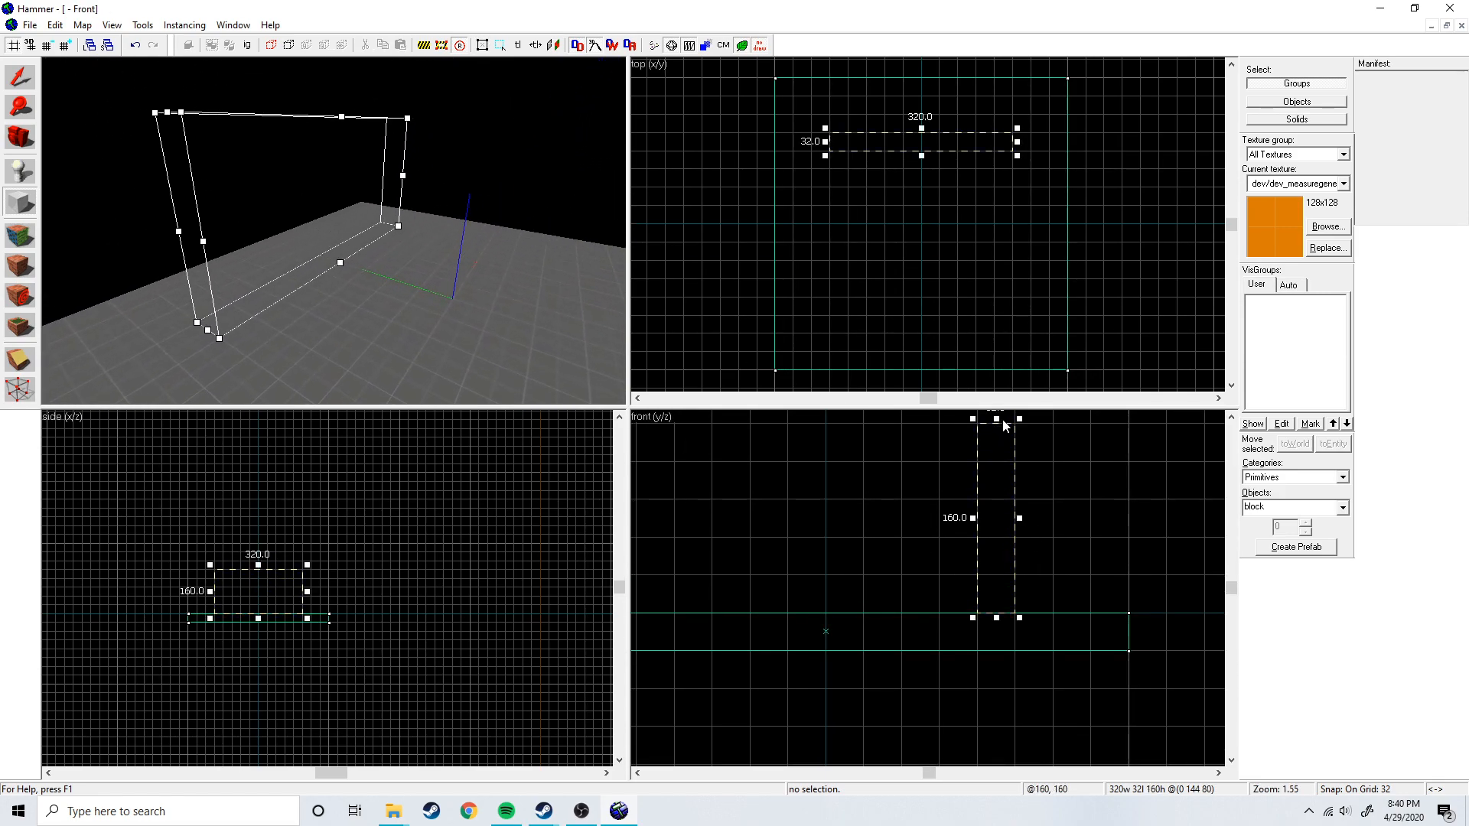
pyautogui.press('Return')
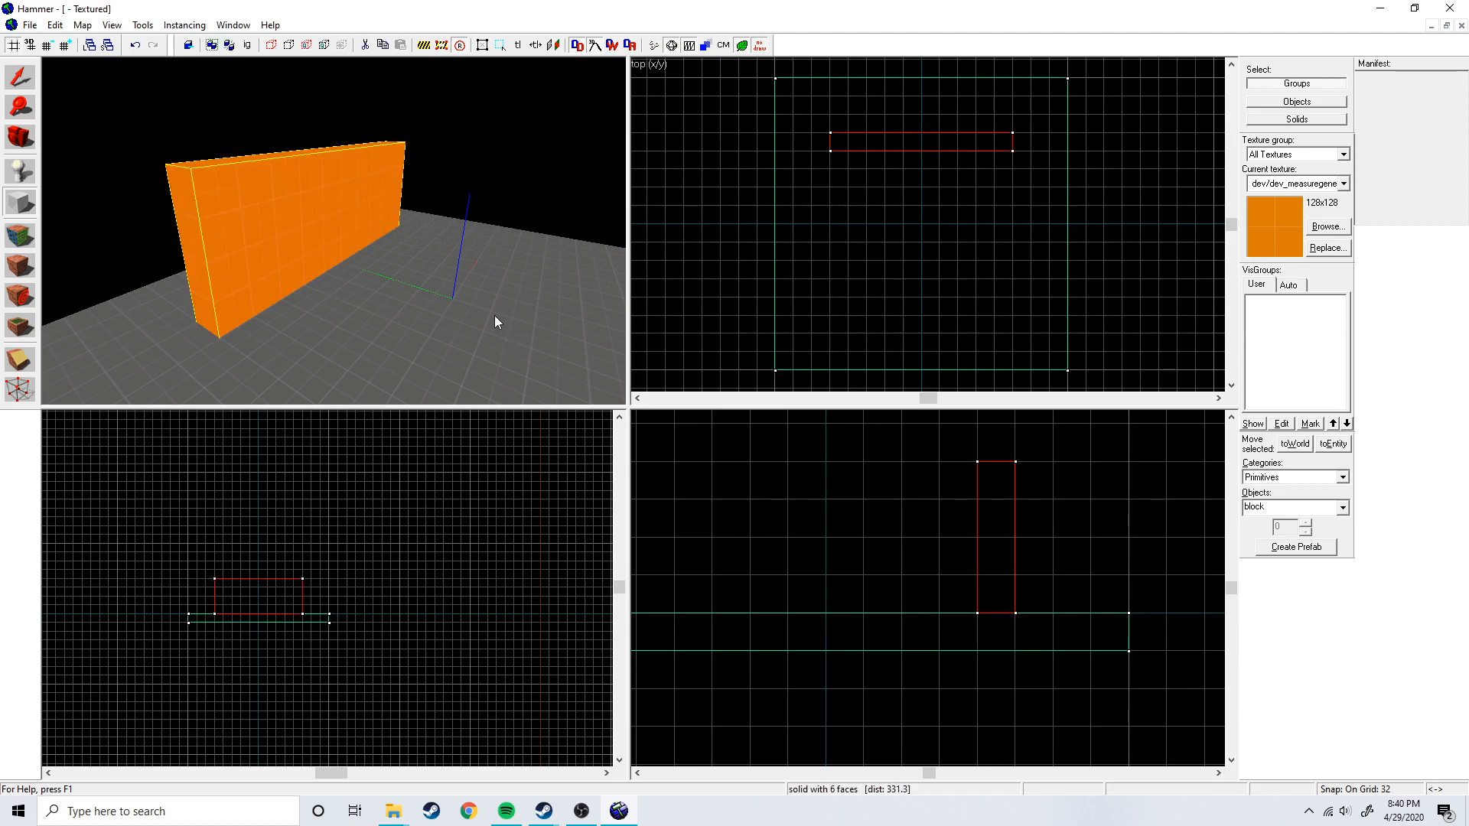
pyautogui.click(20, 77)
pyautogui.click(133, 113)
# Create the three remaining walls, 32 units thick and 128 units high, to close a 320 by 320 unit square, and deselect the last one.
pyautogui.click(20, 202)
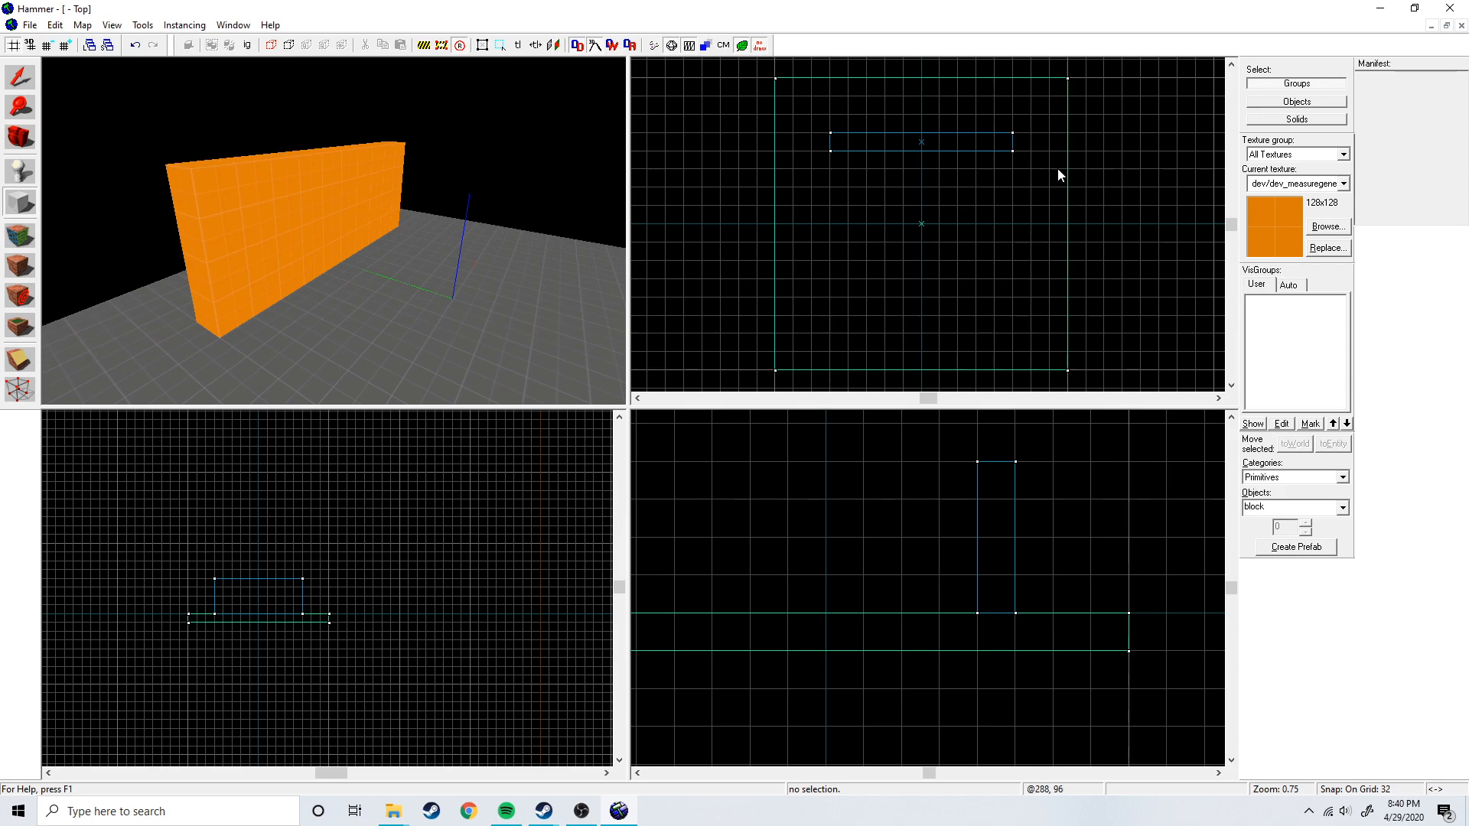
pyautogui.moveTo(993, 152); pyautogui.dragTo(1010, 301)
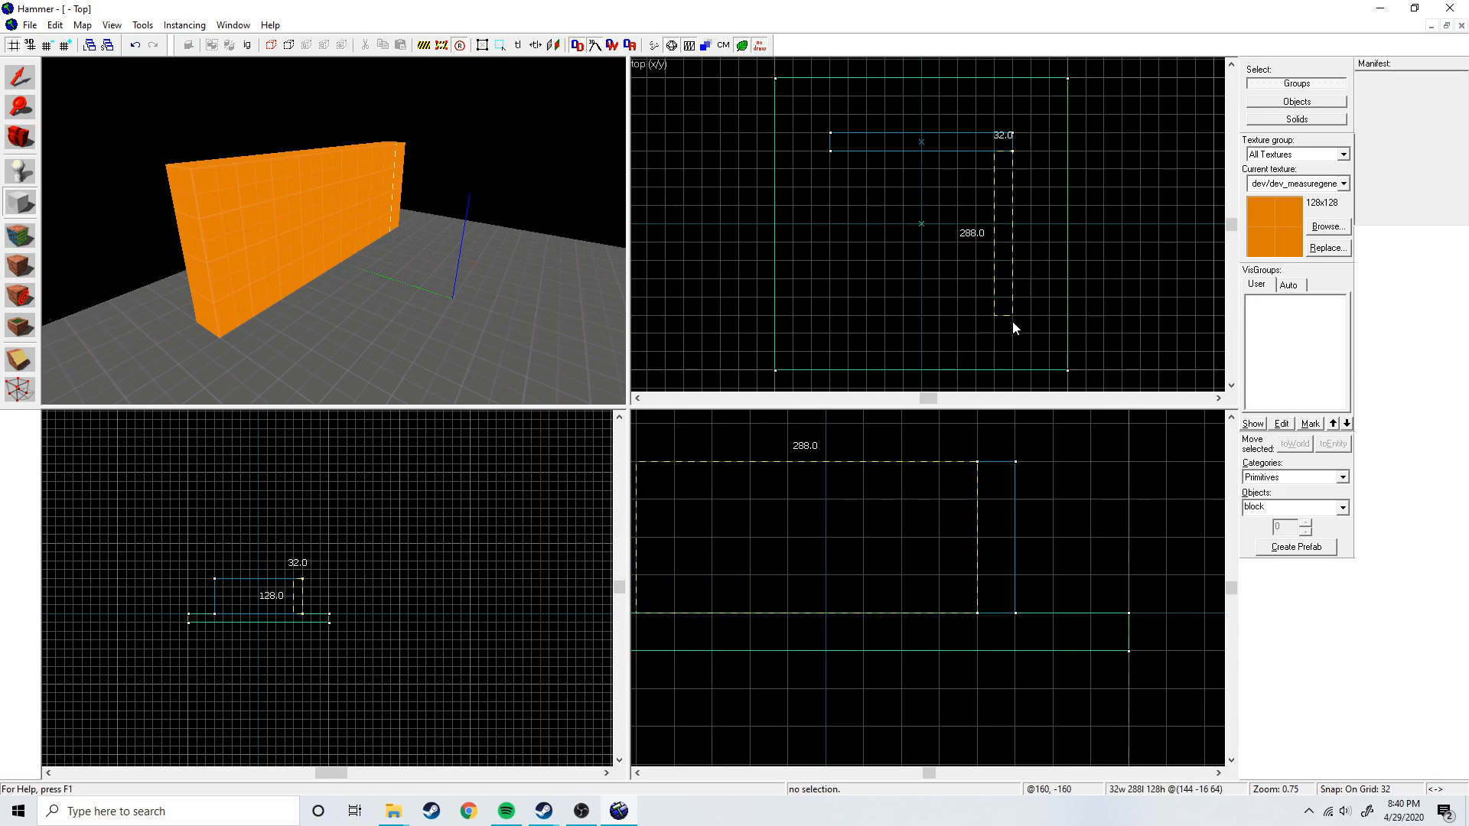
pyautogui.press('Return')
pyautogui.moveTo(829, 152); pyautogui.dragTo(1011, 309)
pyautogui.press('Return')
pyautogui.press('Return')
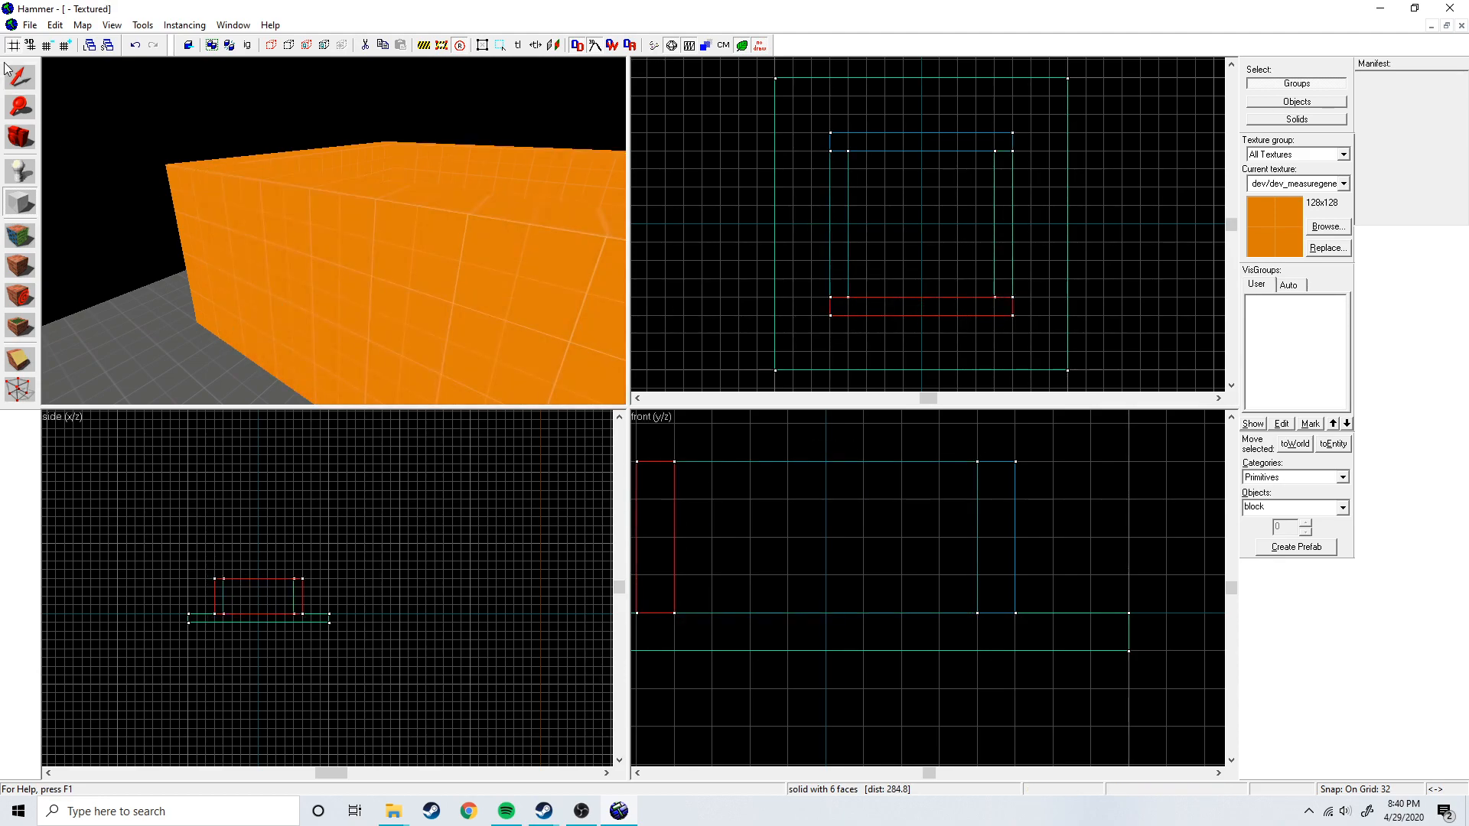
pyautogui.hotkey('shift', 's')
pyautogui.press('Escape')
# Outline a new block 320 by 320 units and 32 units high, resting directly on top of the four walls.
pyautogui.press('z')
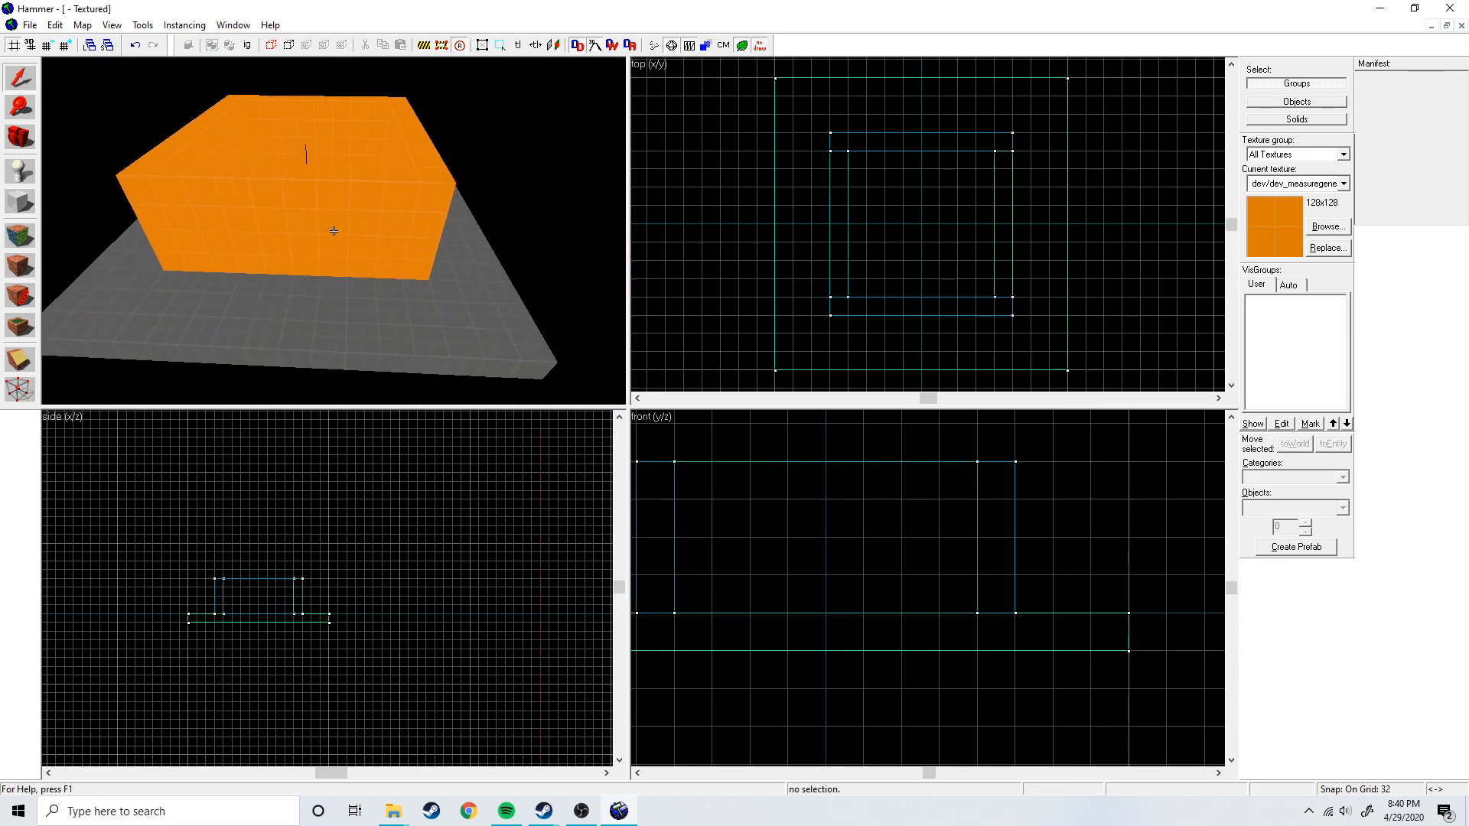
pyautogui.press('w')
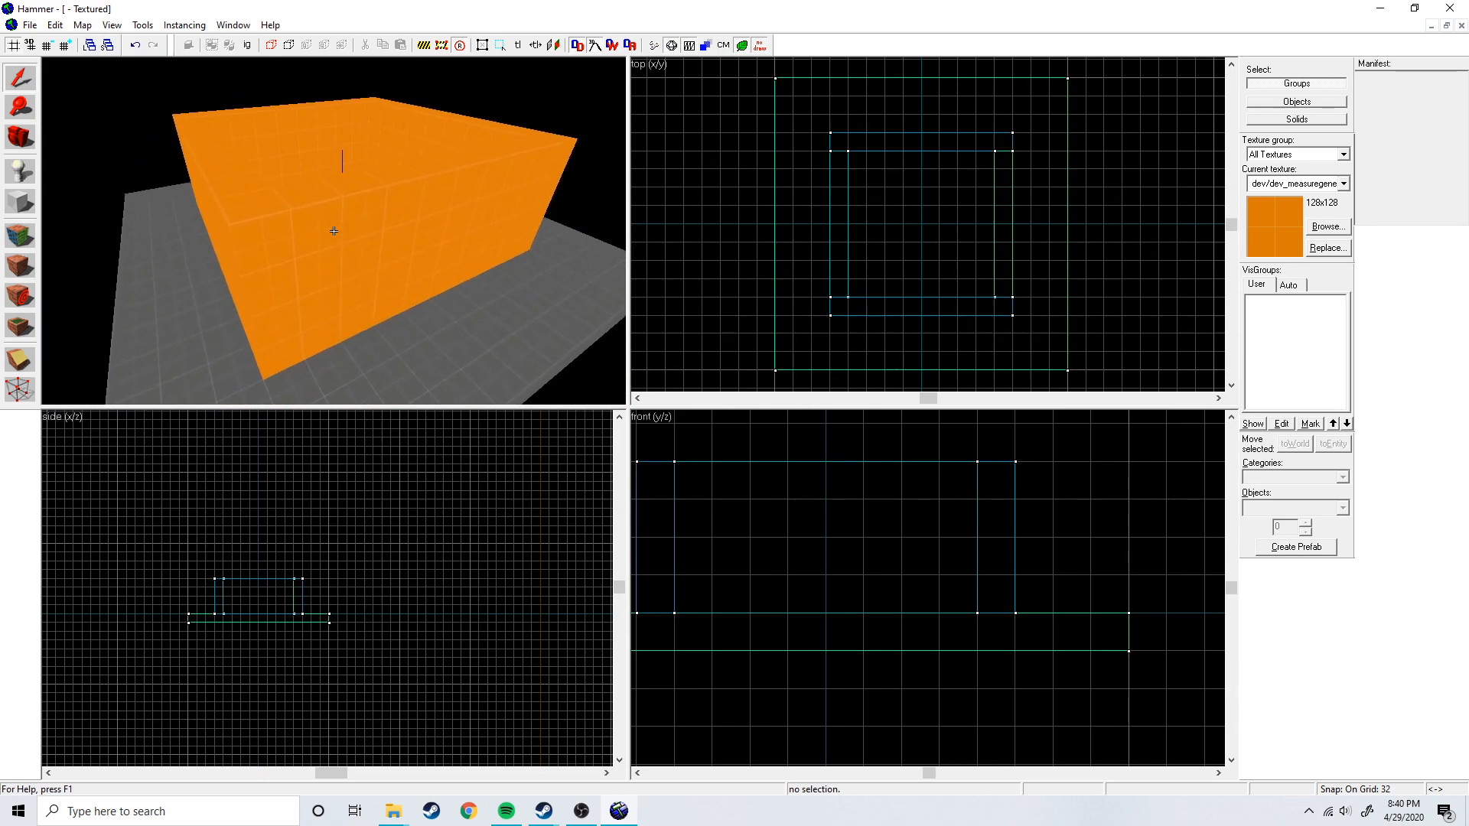
pyautogui.press('z')
pyautogui.click(20, 202)
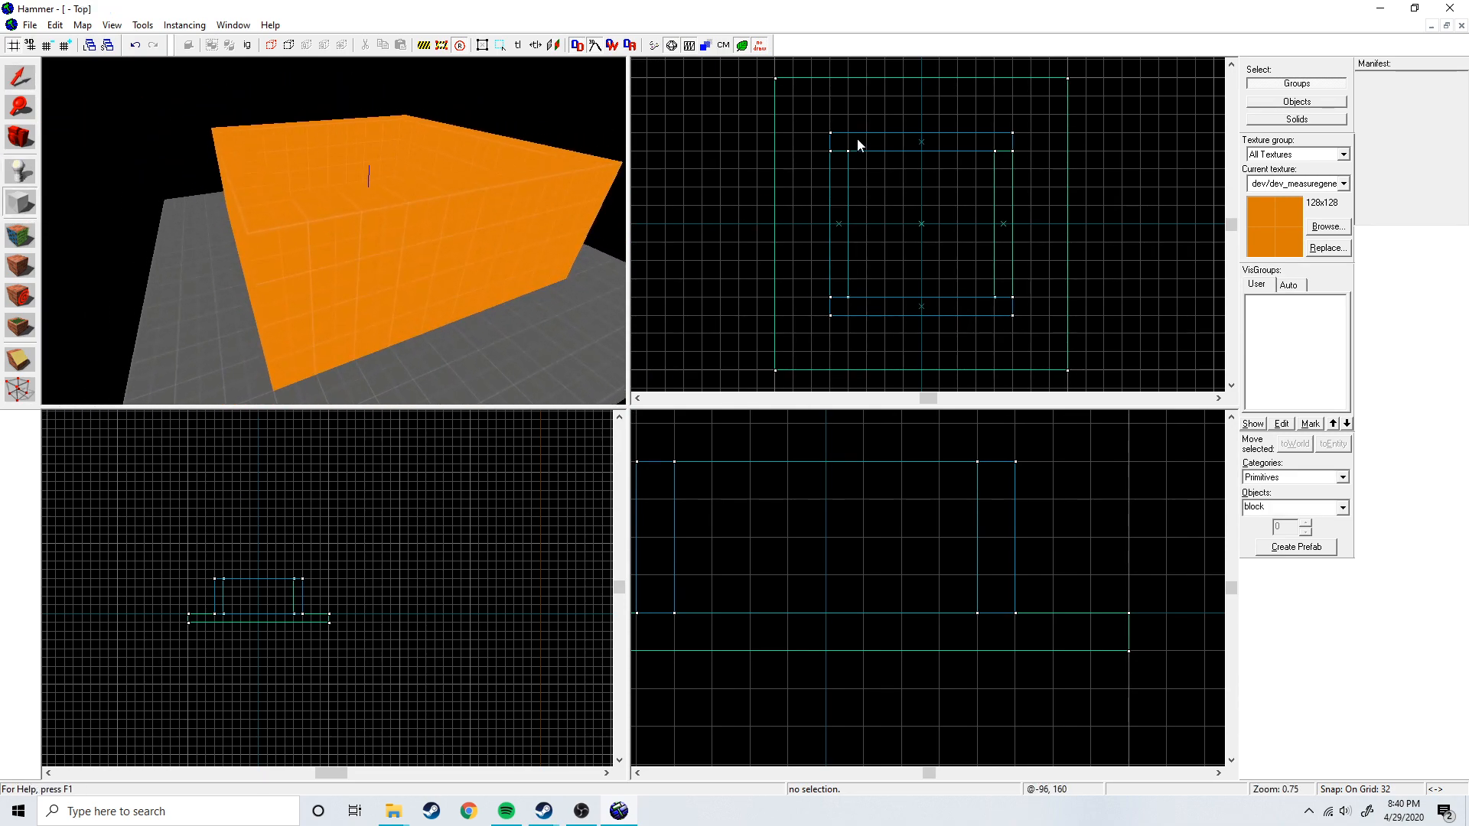
pyautogui.moveTo(830, 134); pyautogui.dragTo(1011, 319)
pyautogui.moveTo(838, 544); pyautogui.dragTo(816, 461)
pyautogui.scroll(-5, 830, 489)
pyautogui.scroll(3, 830, 452)
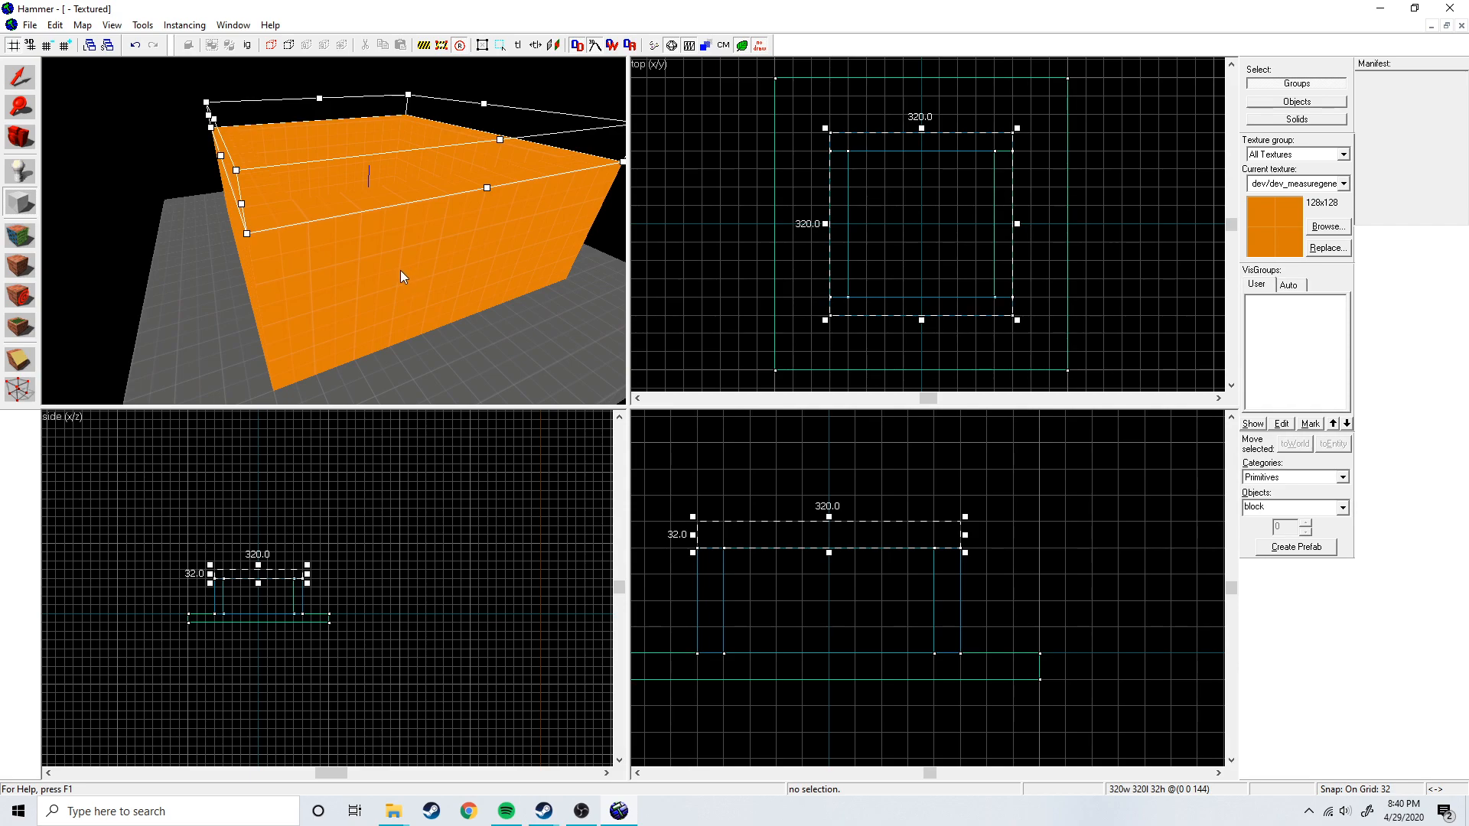
pyautogui.press('z')
pyautogui.press('s')
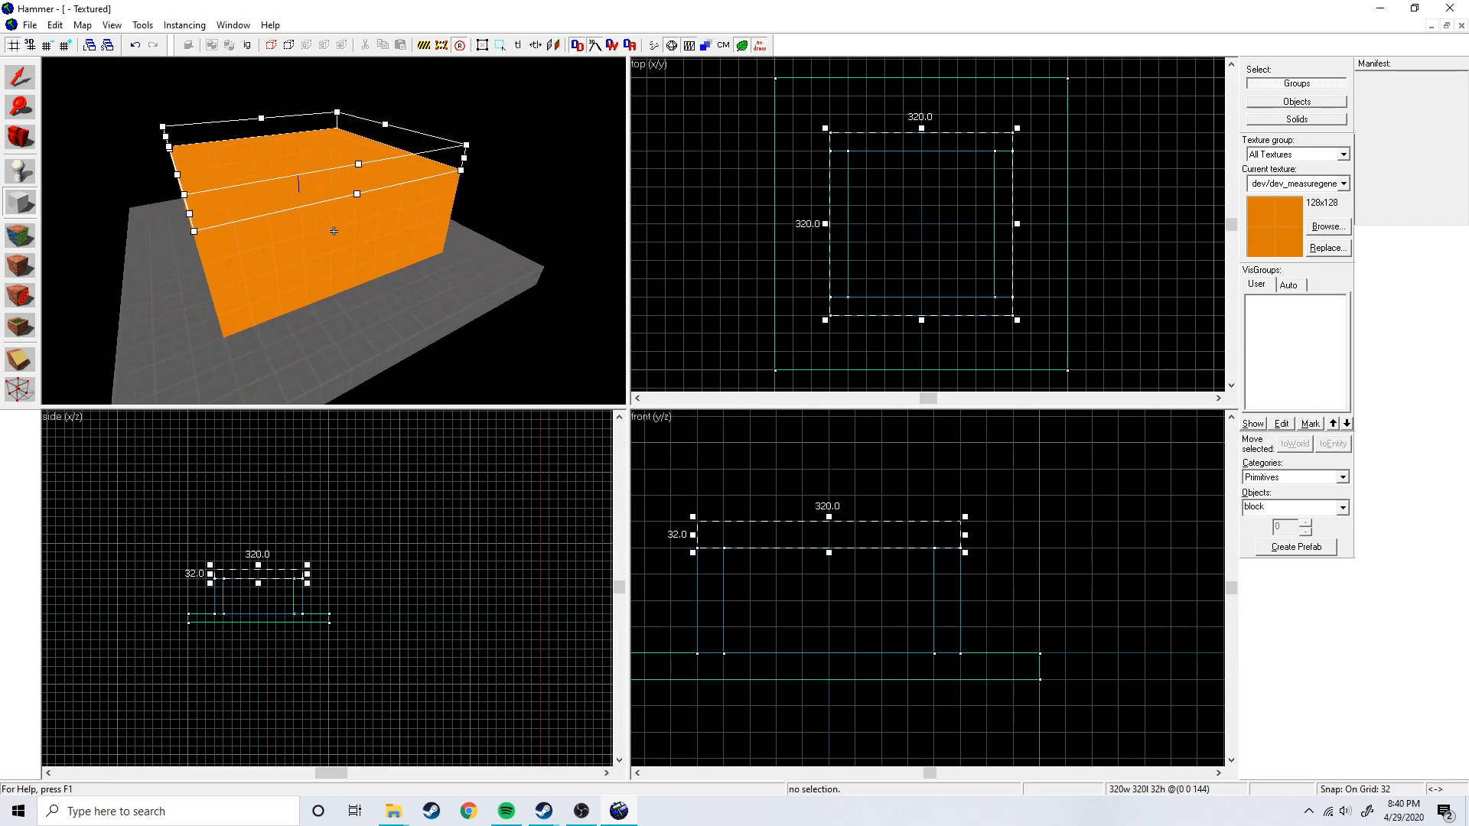
pyautogui.press('w')
pyautogui.press('z')
# Raise the outlined roof block's height to 96 units and create it with the orange dev texture.
pyautogui.moveTo(829, 517); pyautogui.dragTo(837, 468)
pyautogui.press('z')
pyautogui.press('w')
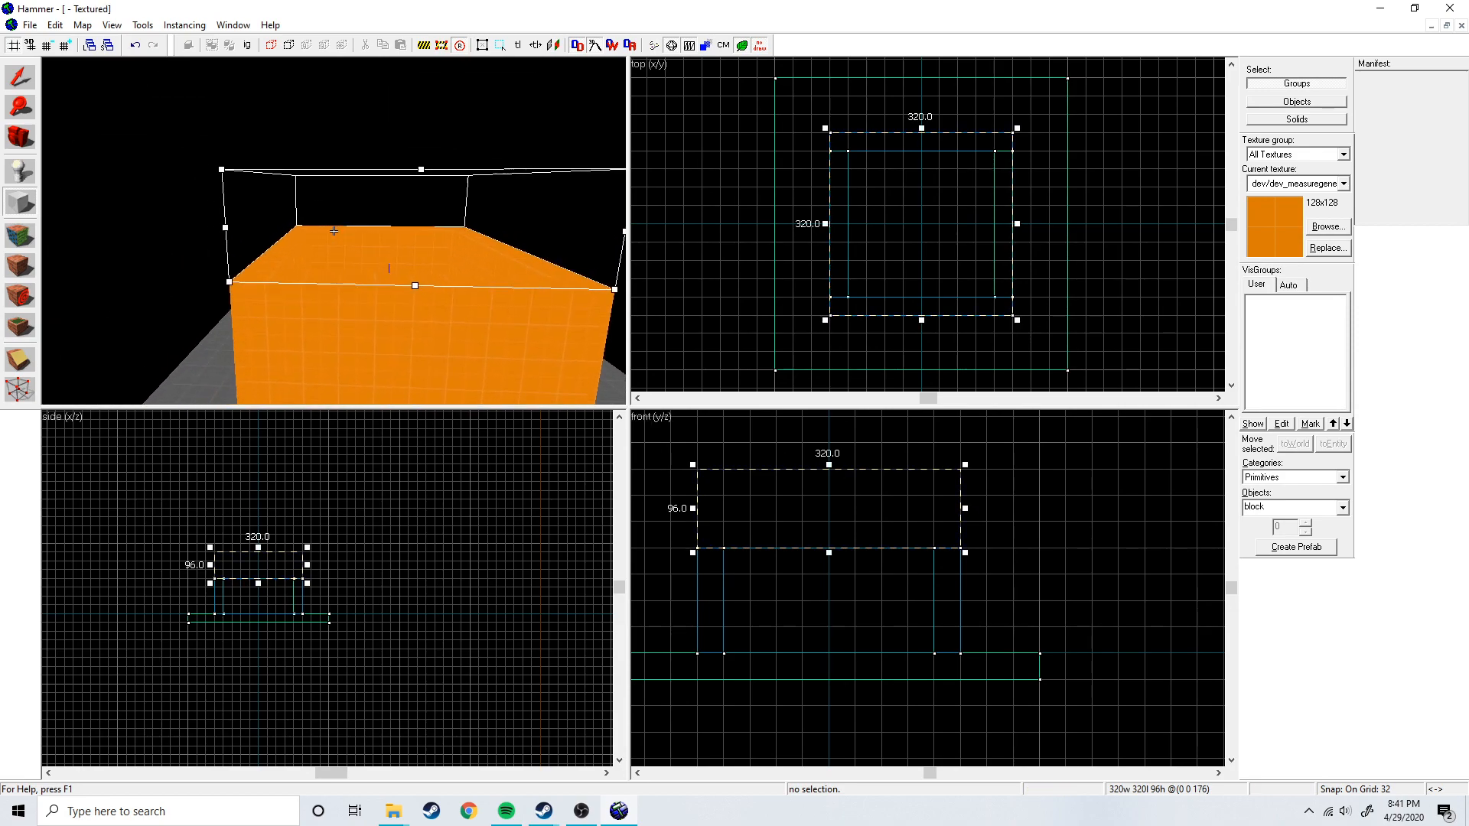
pyautogui.press('s')
pyautogui.press('z')
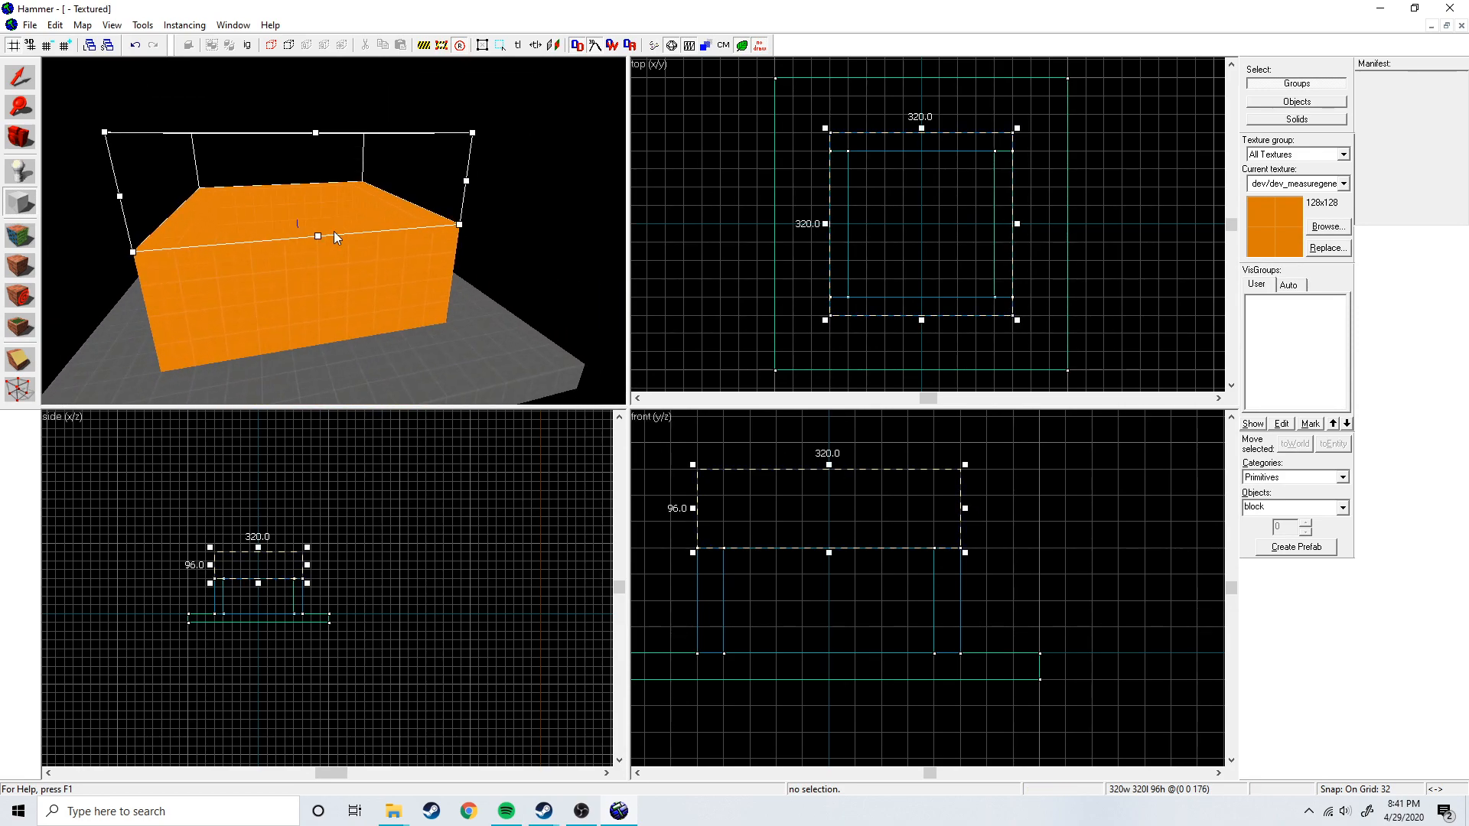
pyautogui.press('Return')
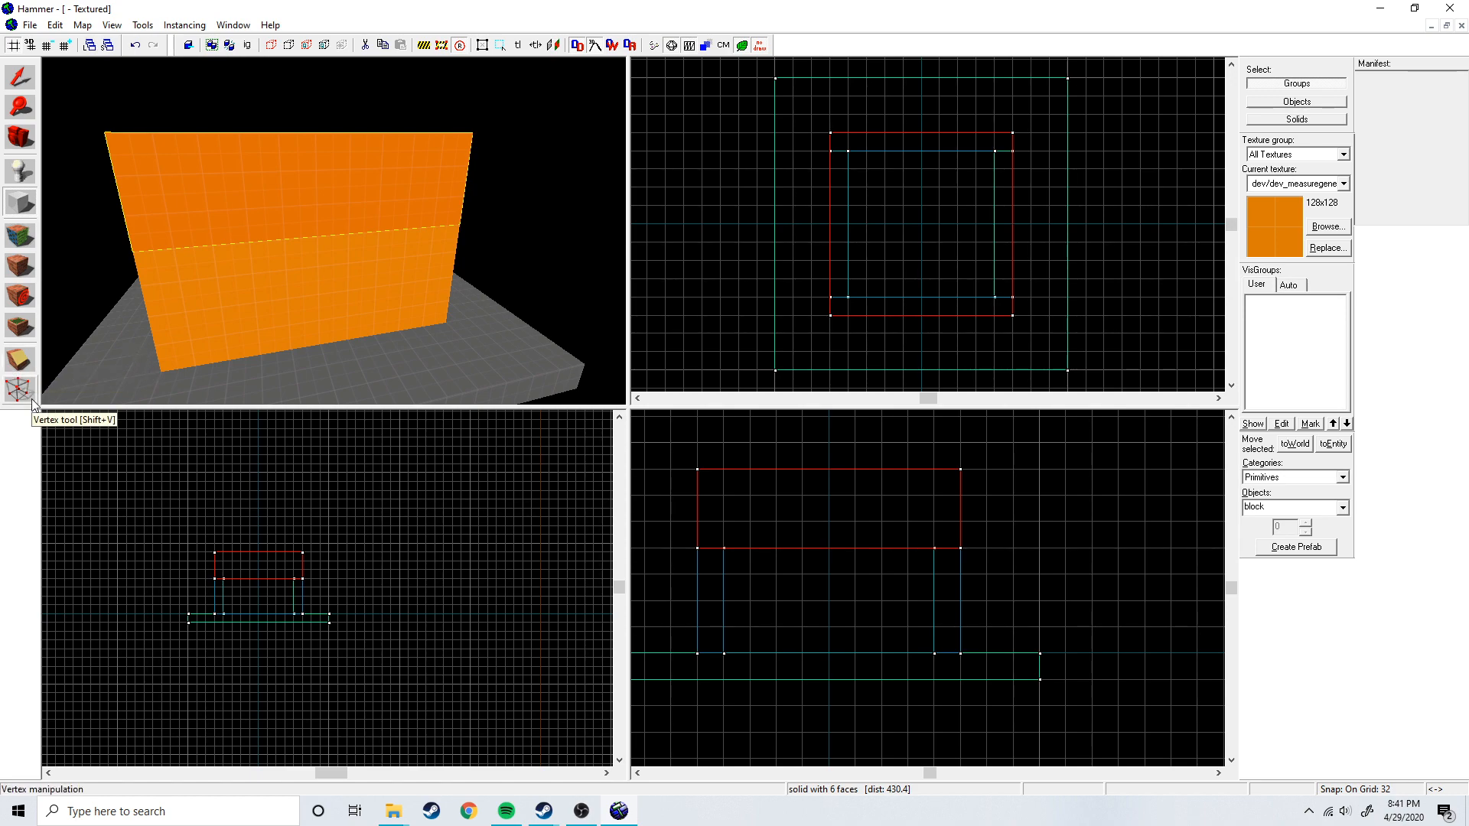
# Clip the roof block in the front view from its top midpoint to its lower +Y corner, removing the part above the slope.
pyautogui.click(23, 361)
pyautogui.scroll(-2, 846, 534)
pyautogui.scroll(5, 850, 515)
pyautogui.scroll(-4, 884, 510)
pyautogui.scroll(3, 866, 531)
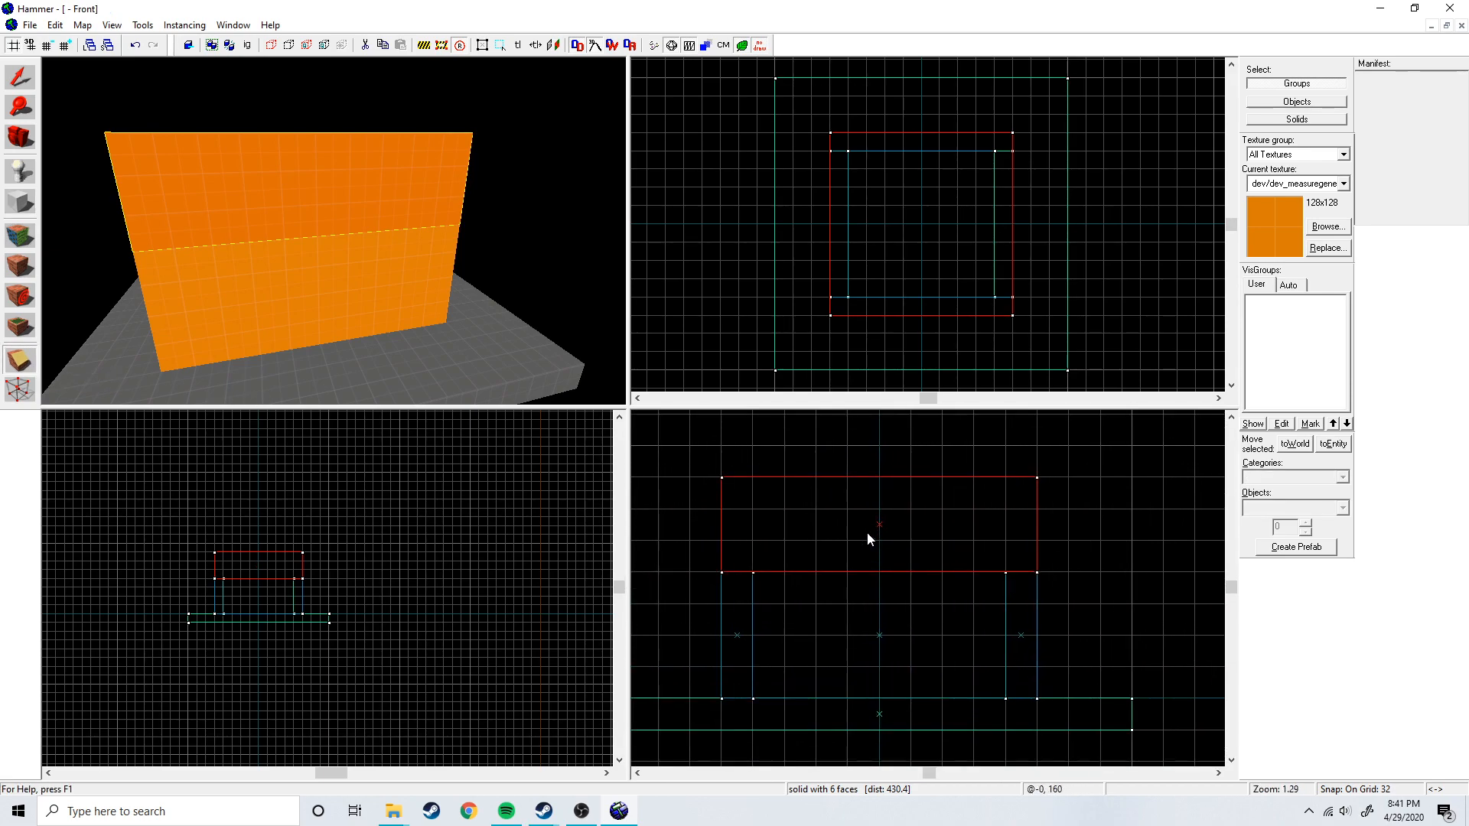
pyautogui.scroll(1, 883, 528)
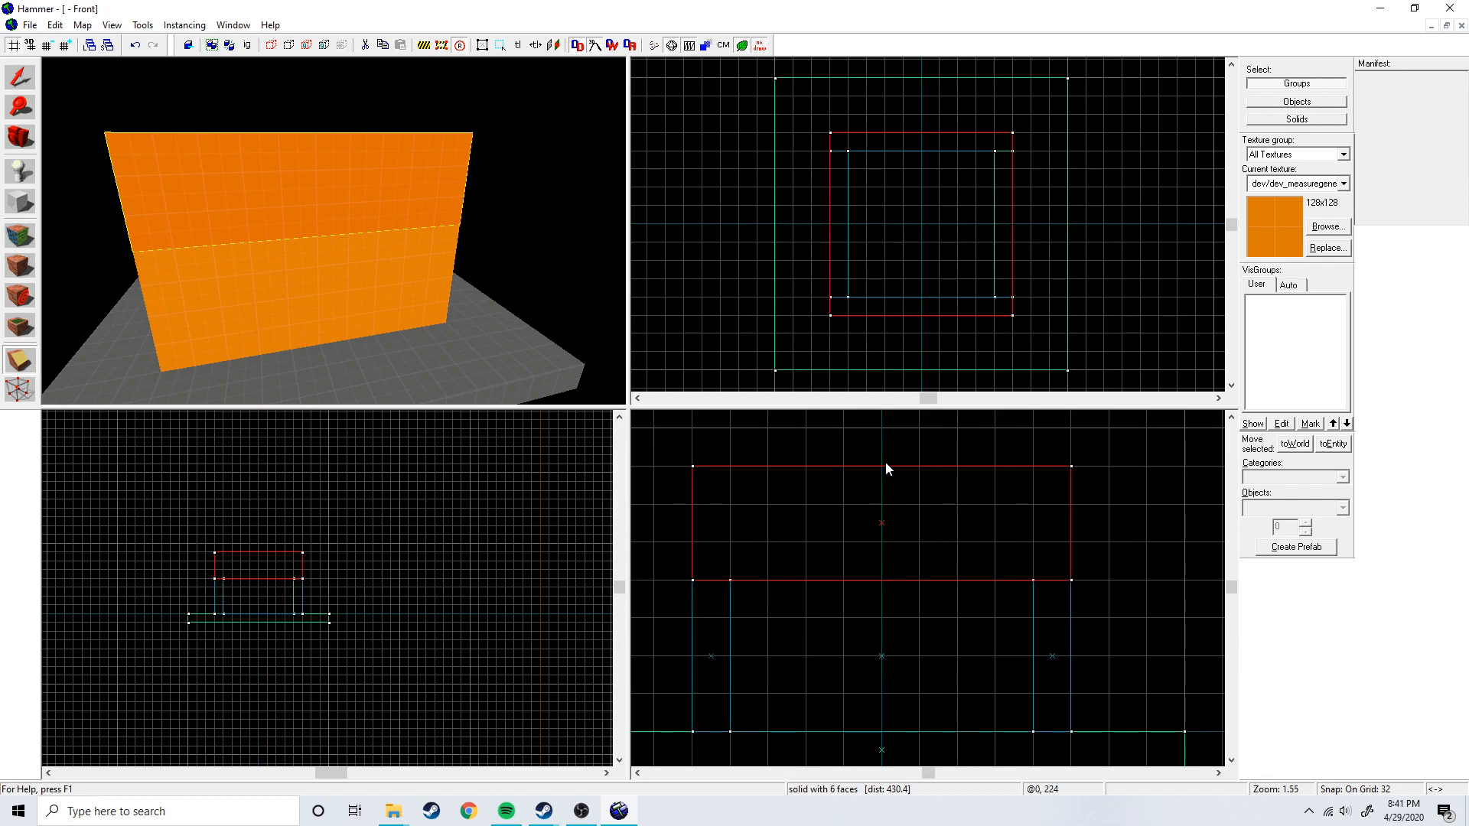
pyautogui.moveTo(882, 466); pyautogui.dragTo(1073, 583)
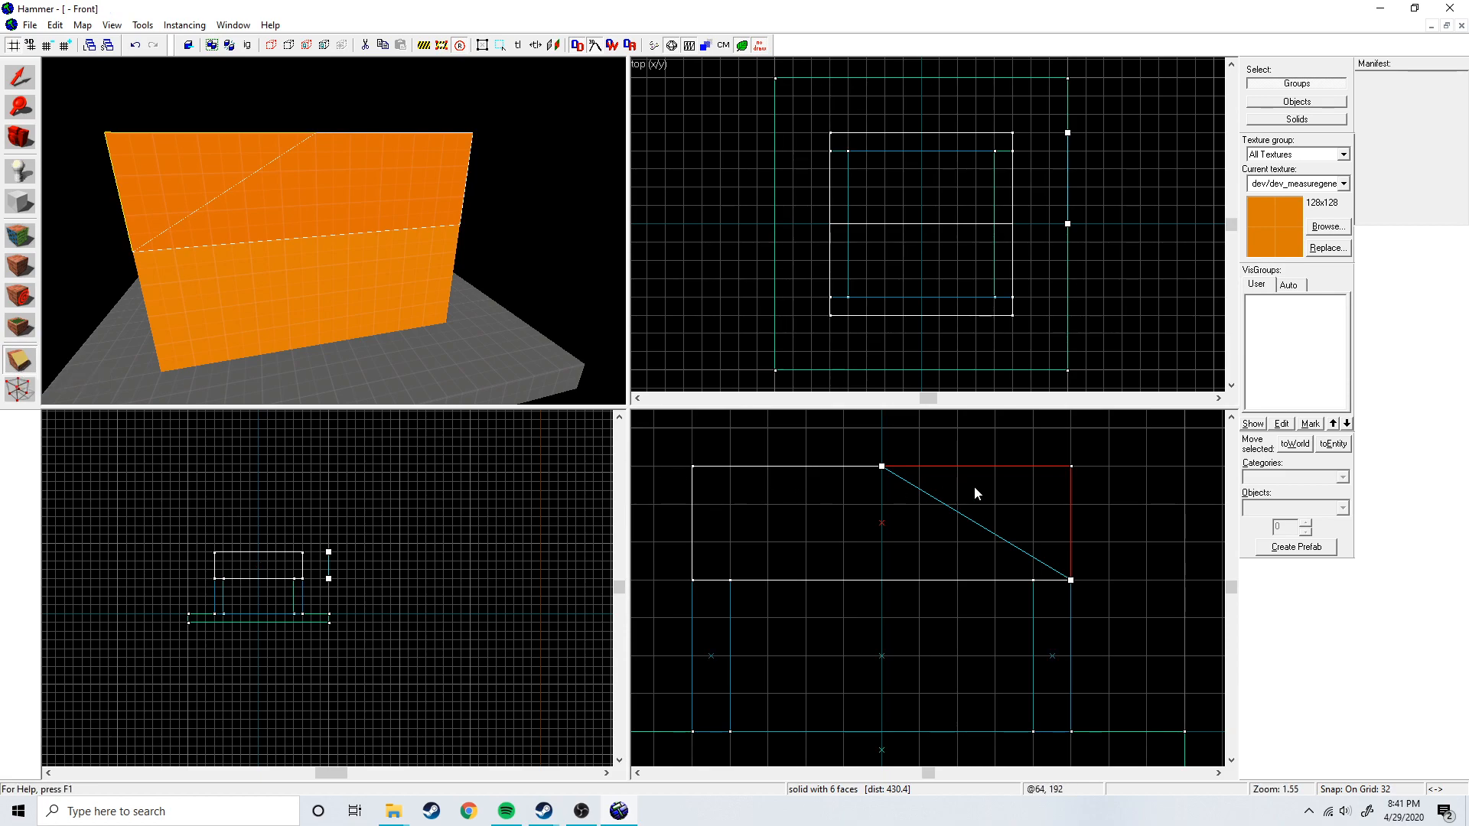
pyautogui.click(17, 366)
pyautogui.click(17, 366)
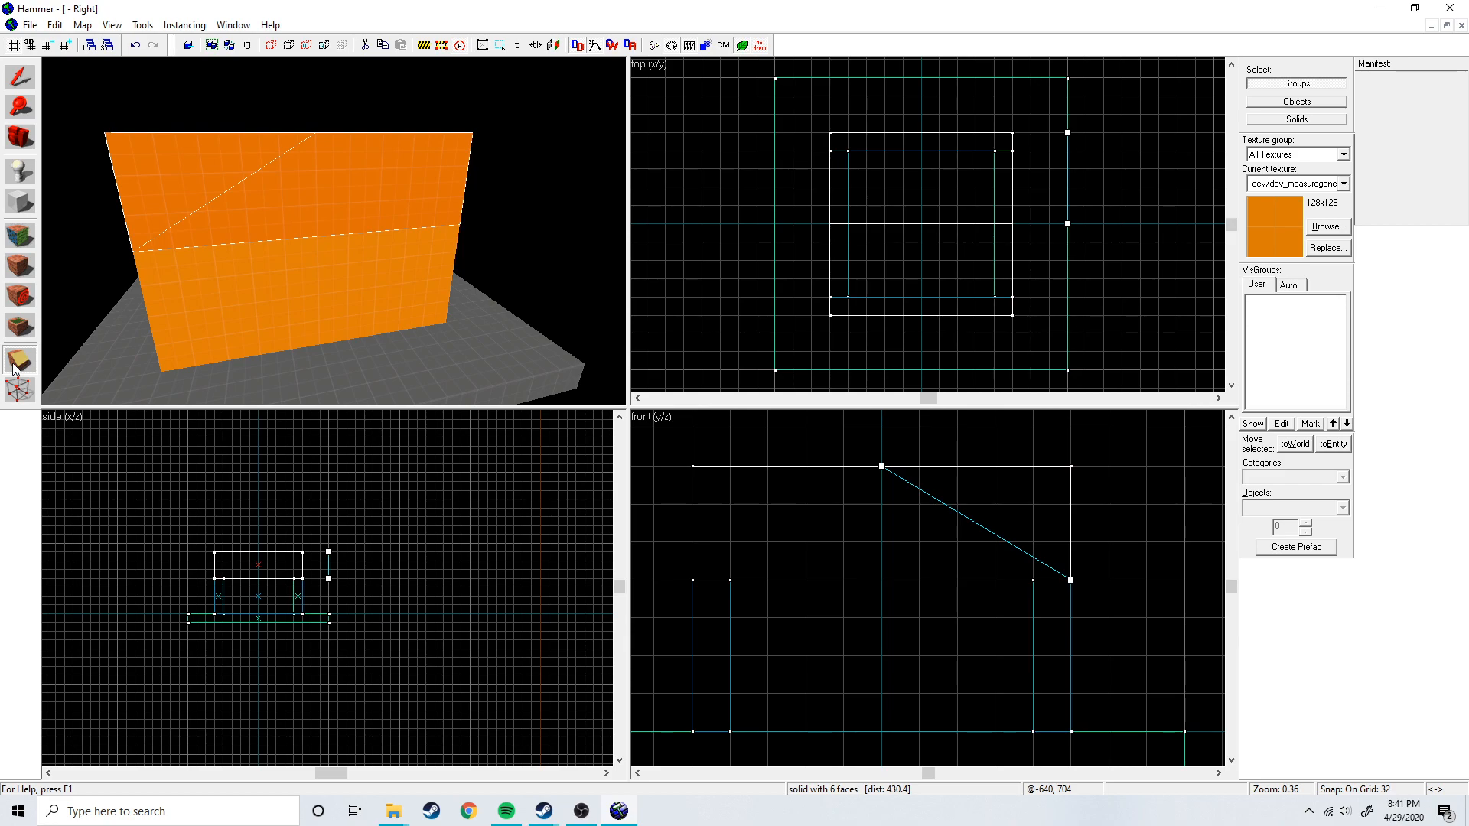
pyautogui.click(17, 366)
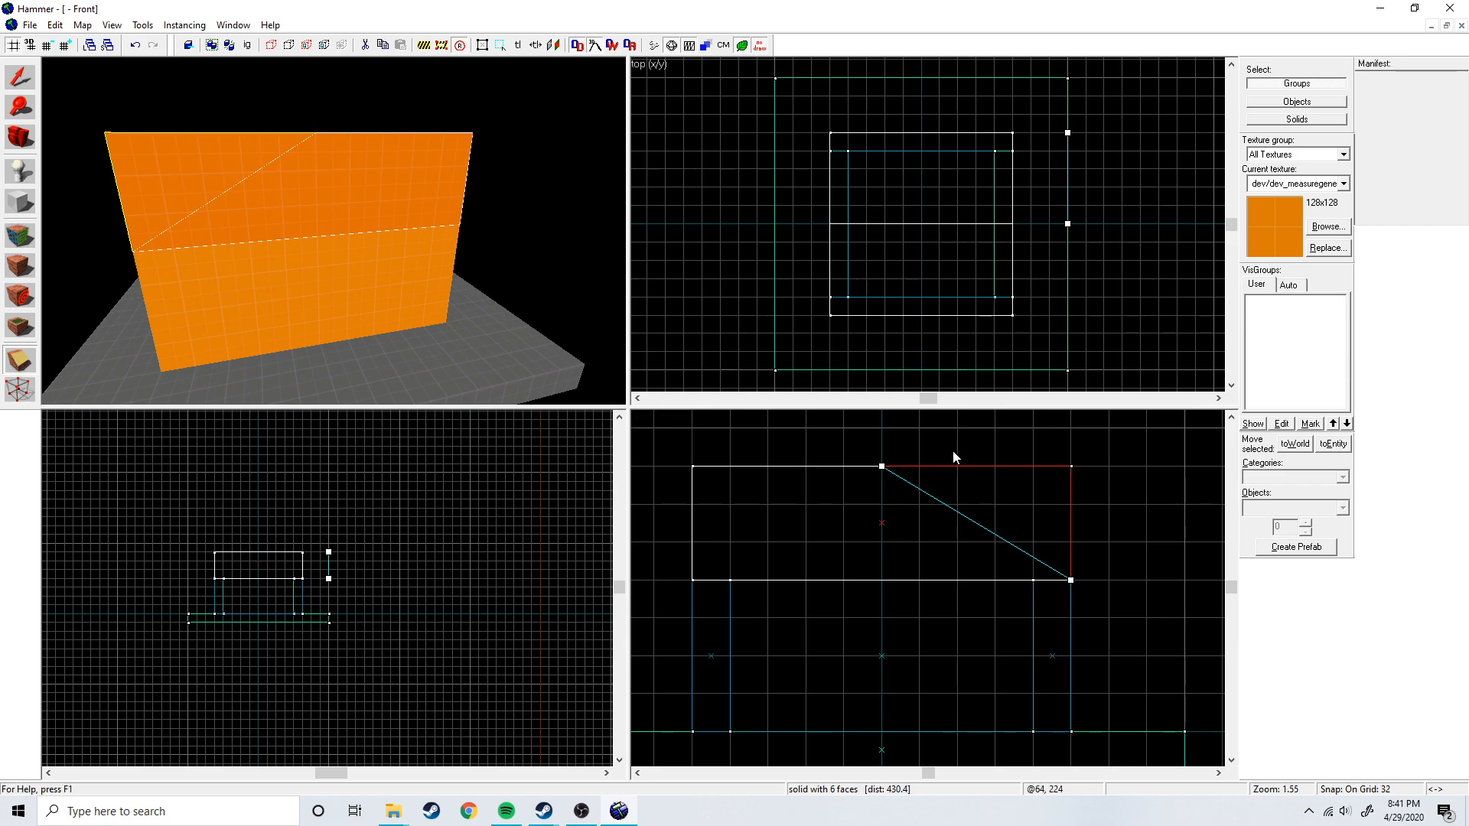
pyautogui.press('Return')
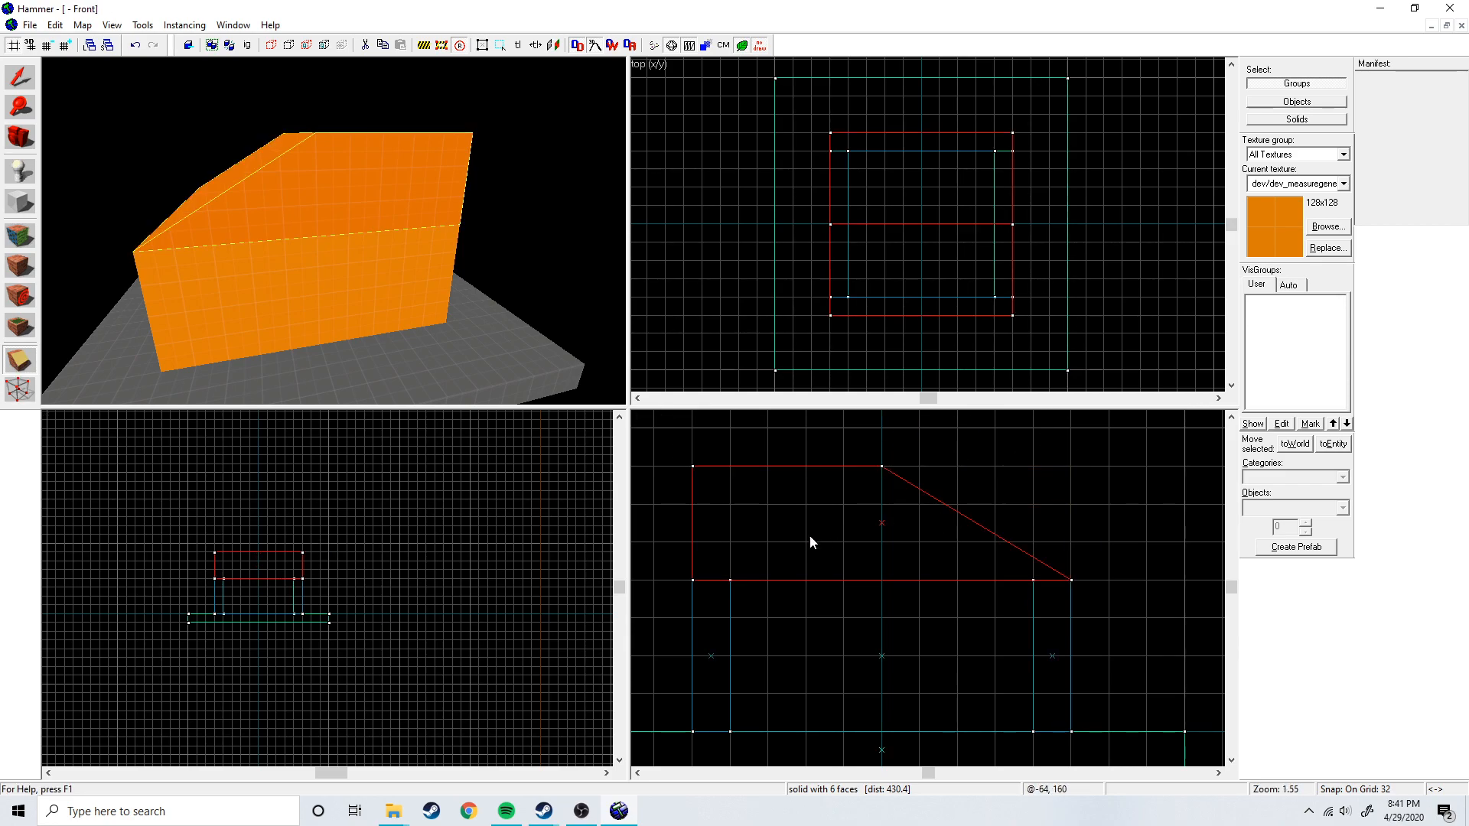
# Clip the opposite half of the roof from its lower corner to the top midpoint to form a gable, and deselect it.
pyautogui.moveTo(692, 582); pyautogui.dragTo(879, 467)
pyautogui.press('Return')
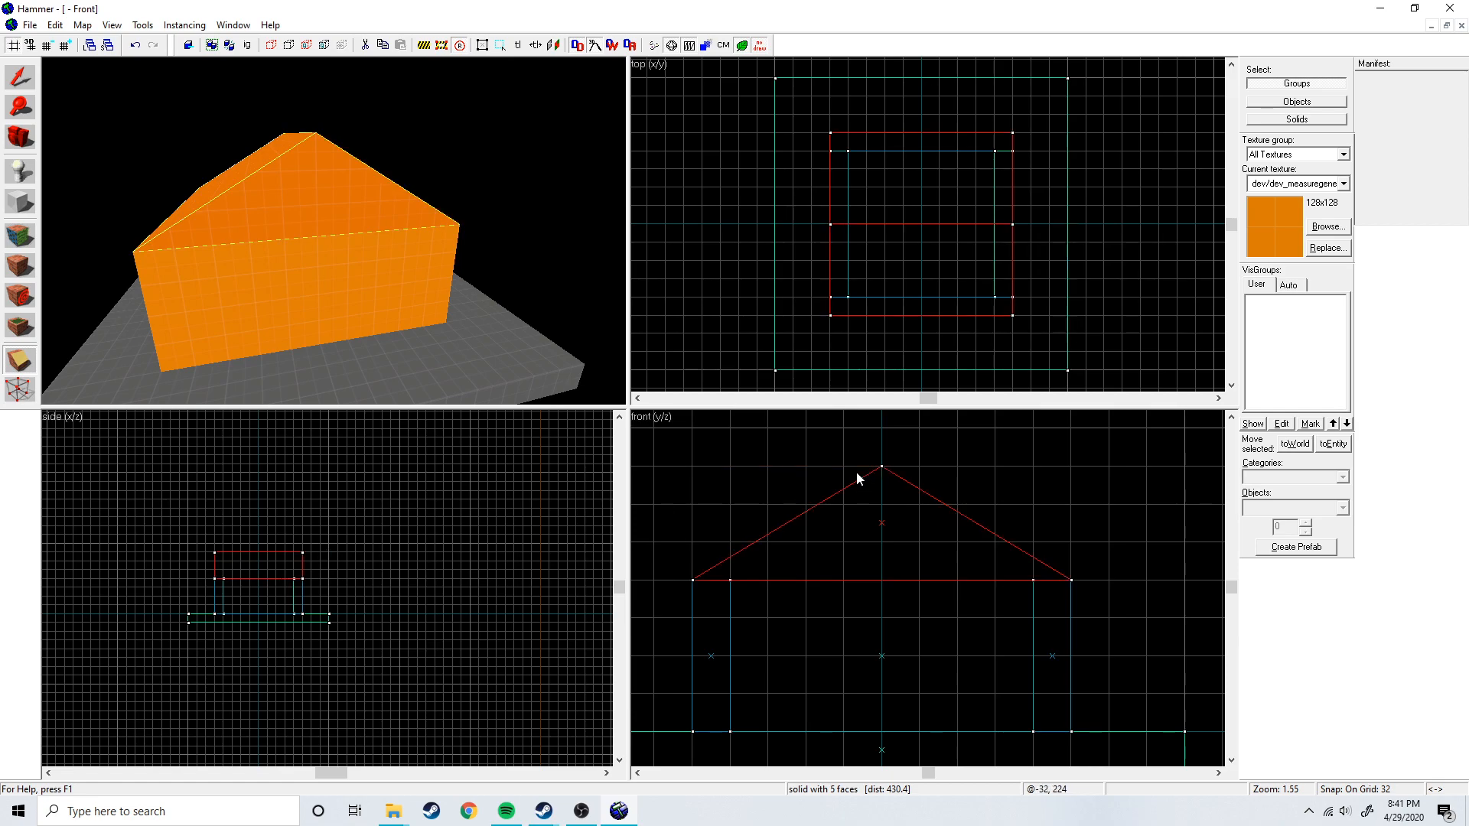
pyautogui.click(19, 77)
pyautogui.click(600, 234)
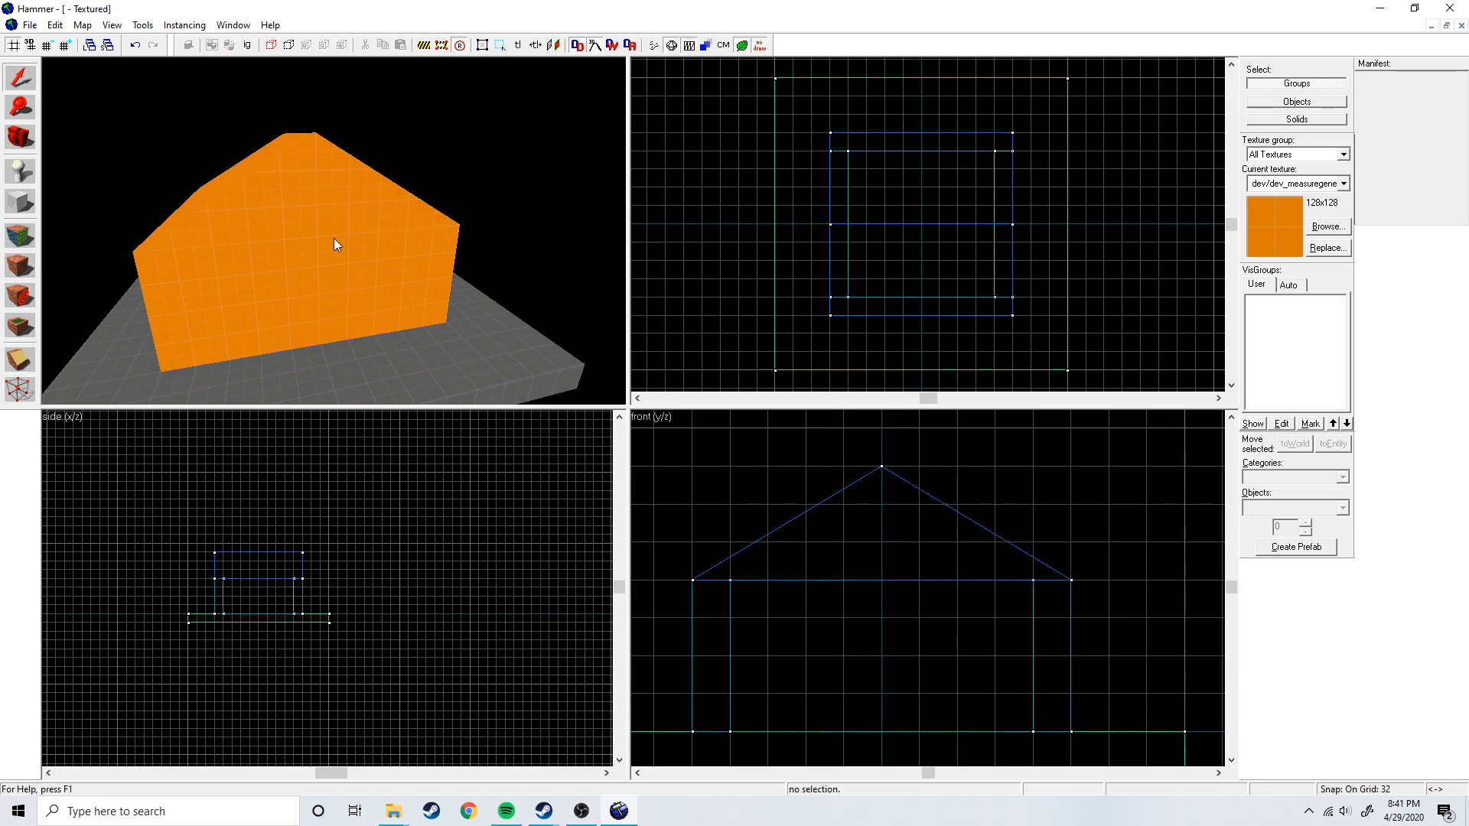
pyautogui.press('z')
pyautogui.press('a')
pyautogui.press('z')
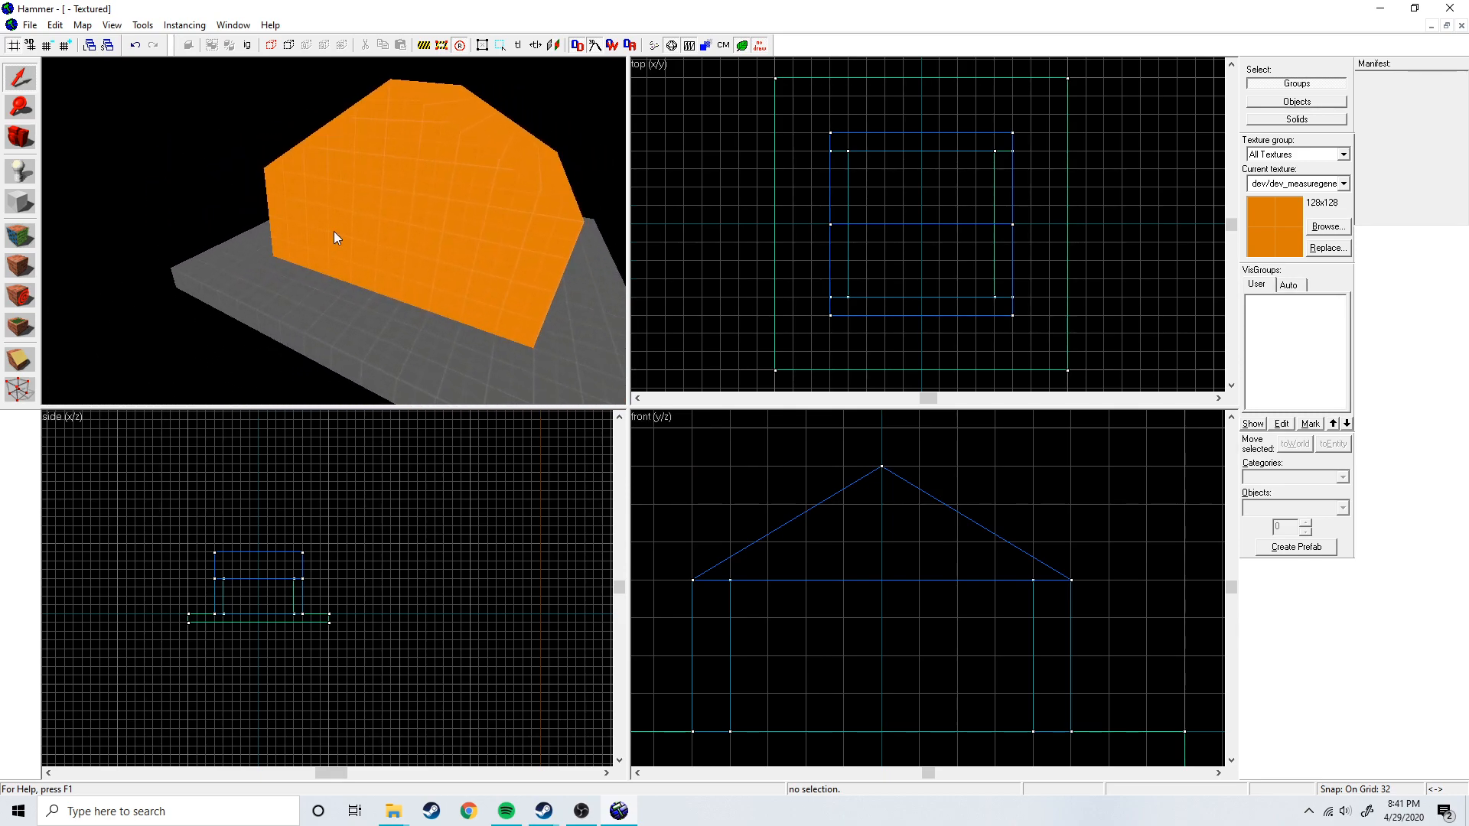
# Save the map in the gmod maps folder as tutorial3434.
pyautogui.hotkey('ctrl', 's')
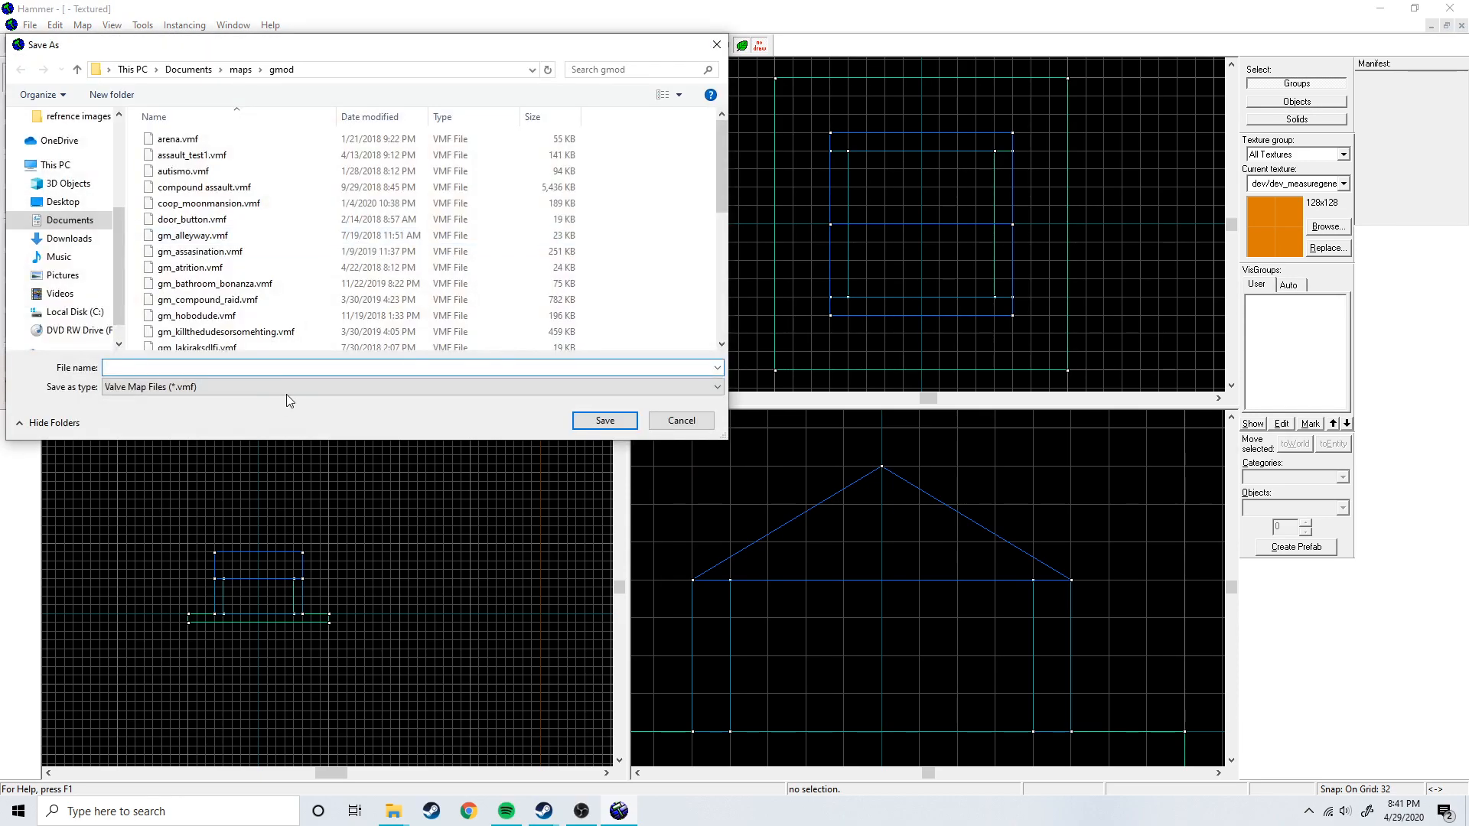
pyautogui.scroll(-5, 398, 314)
pyautogui.scroll(1, 375, 314)
pyautogui.scroll(-1, 375, 314)
pyautogui.write('tut')
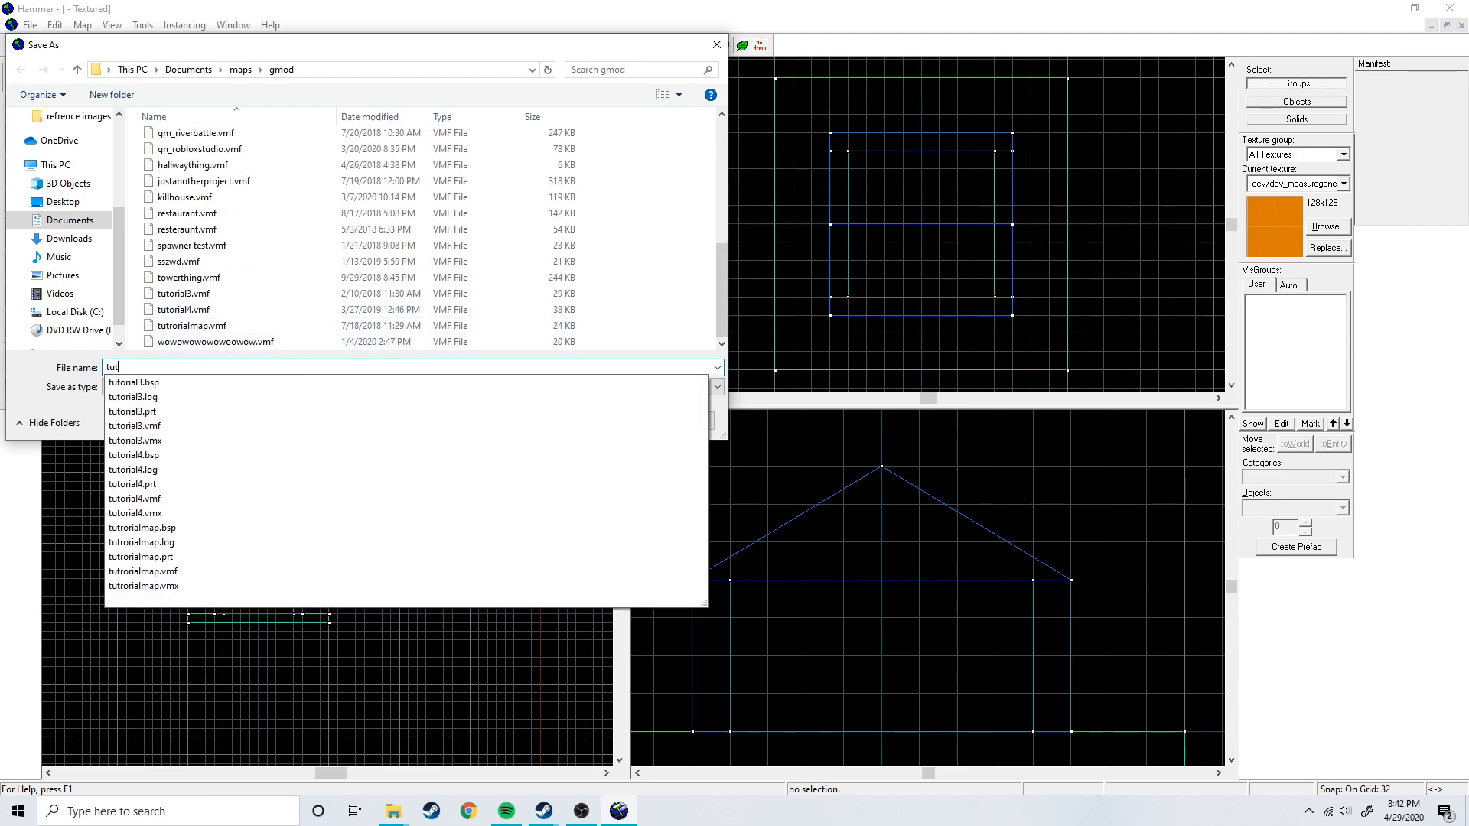
pyautogui.write('orial3434')
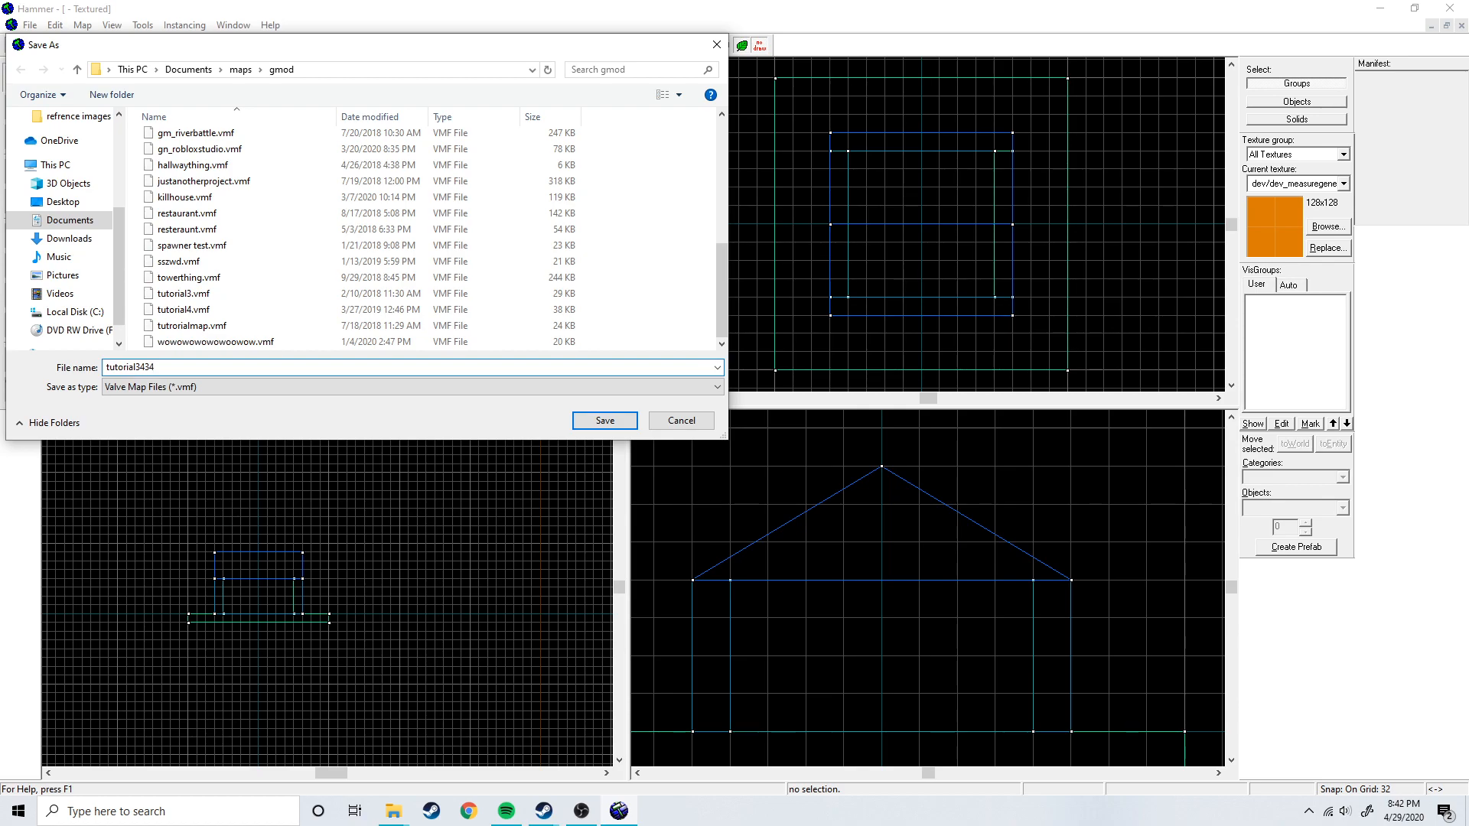
pyautogui.press('Return')
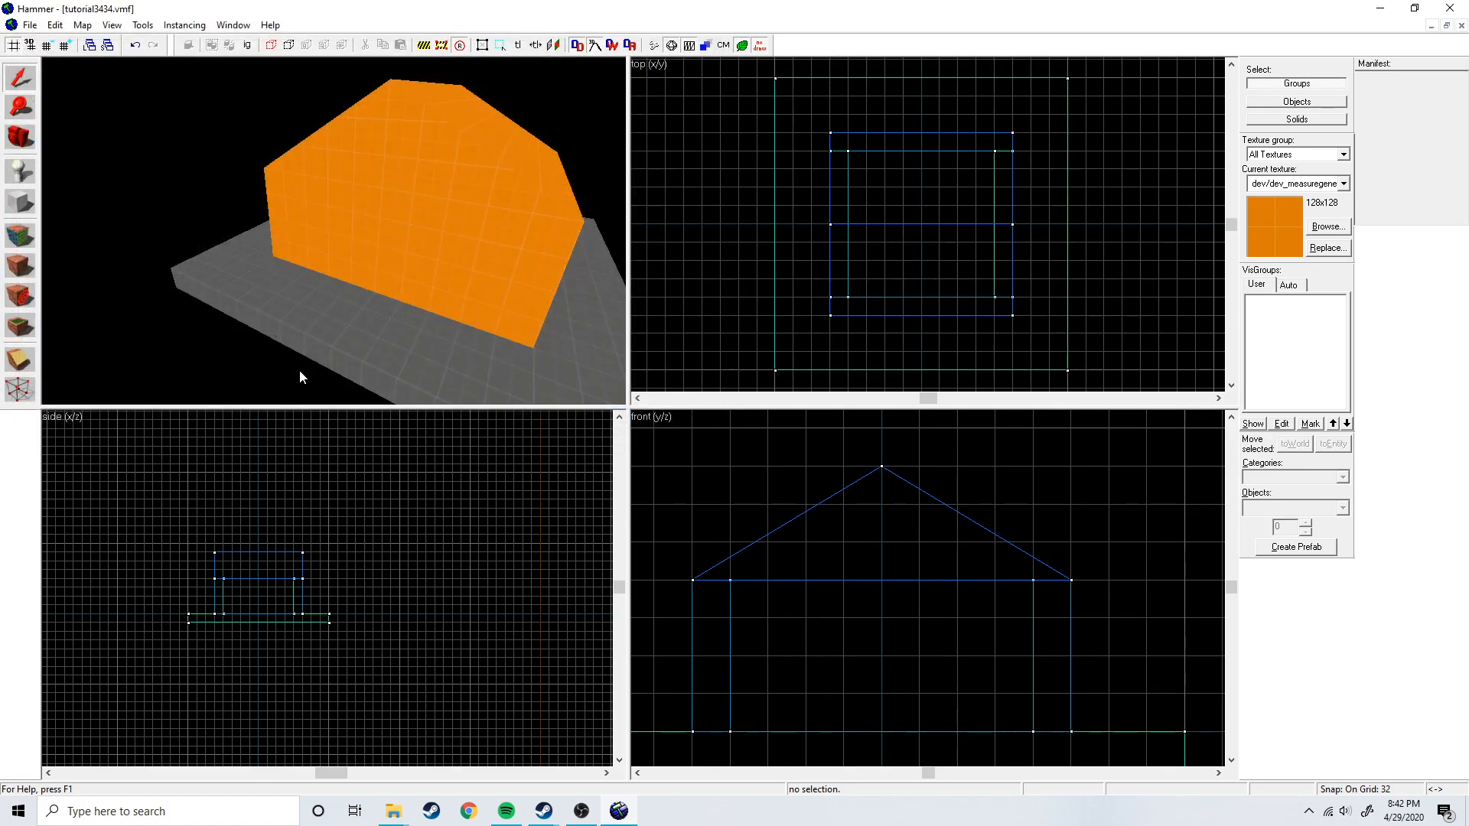
# Examine the house and its gable roof from several sides in the 3D view.
pyautogui.click(29, 25)
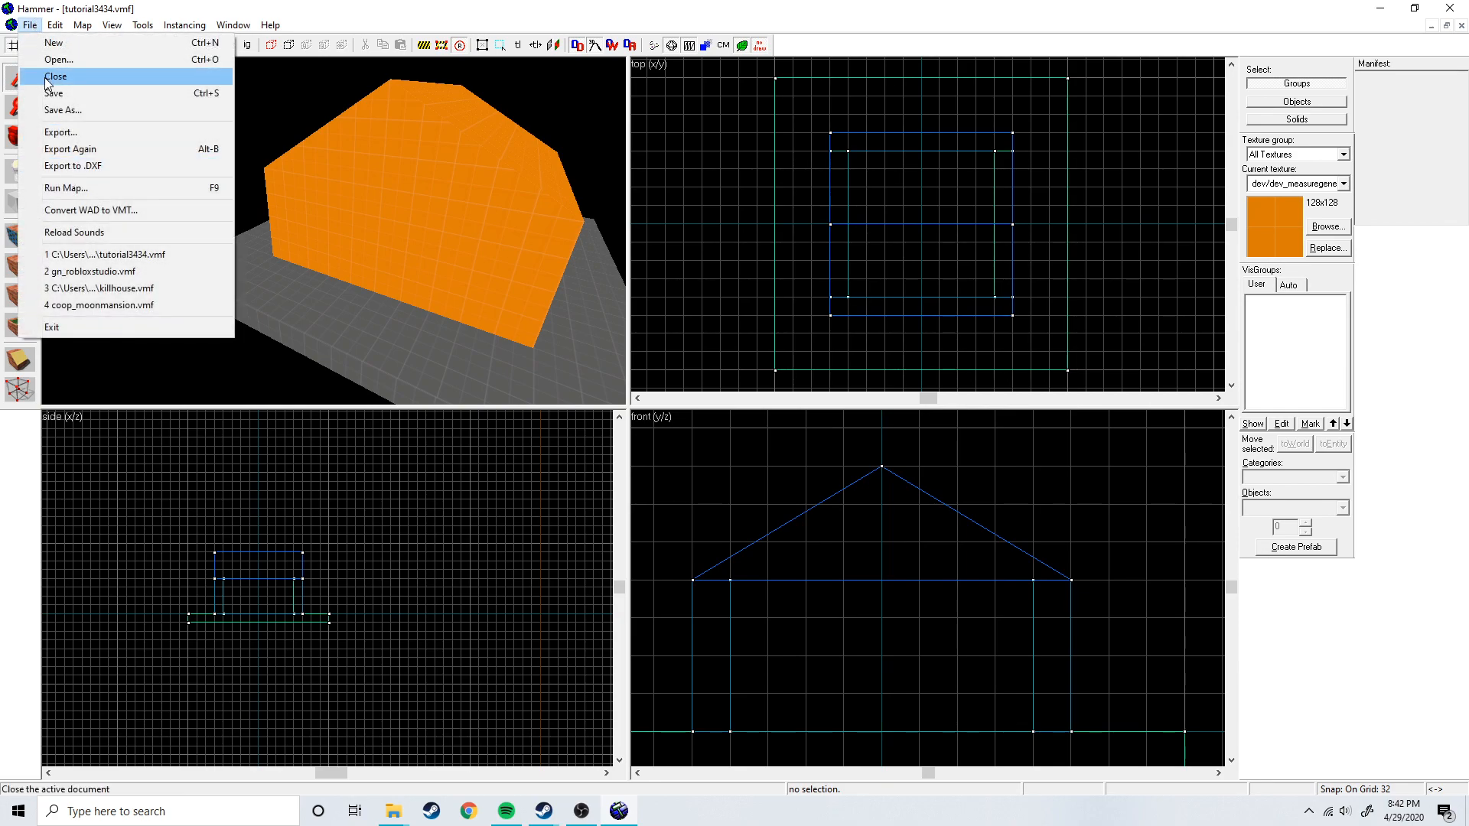
pyautogui.click(29, 27)
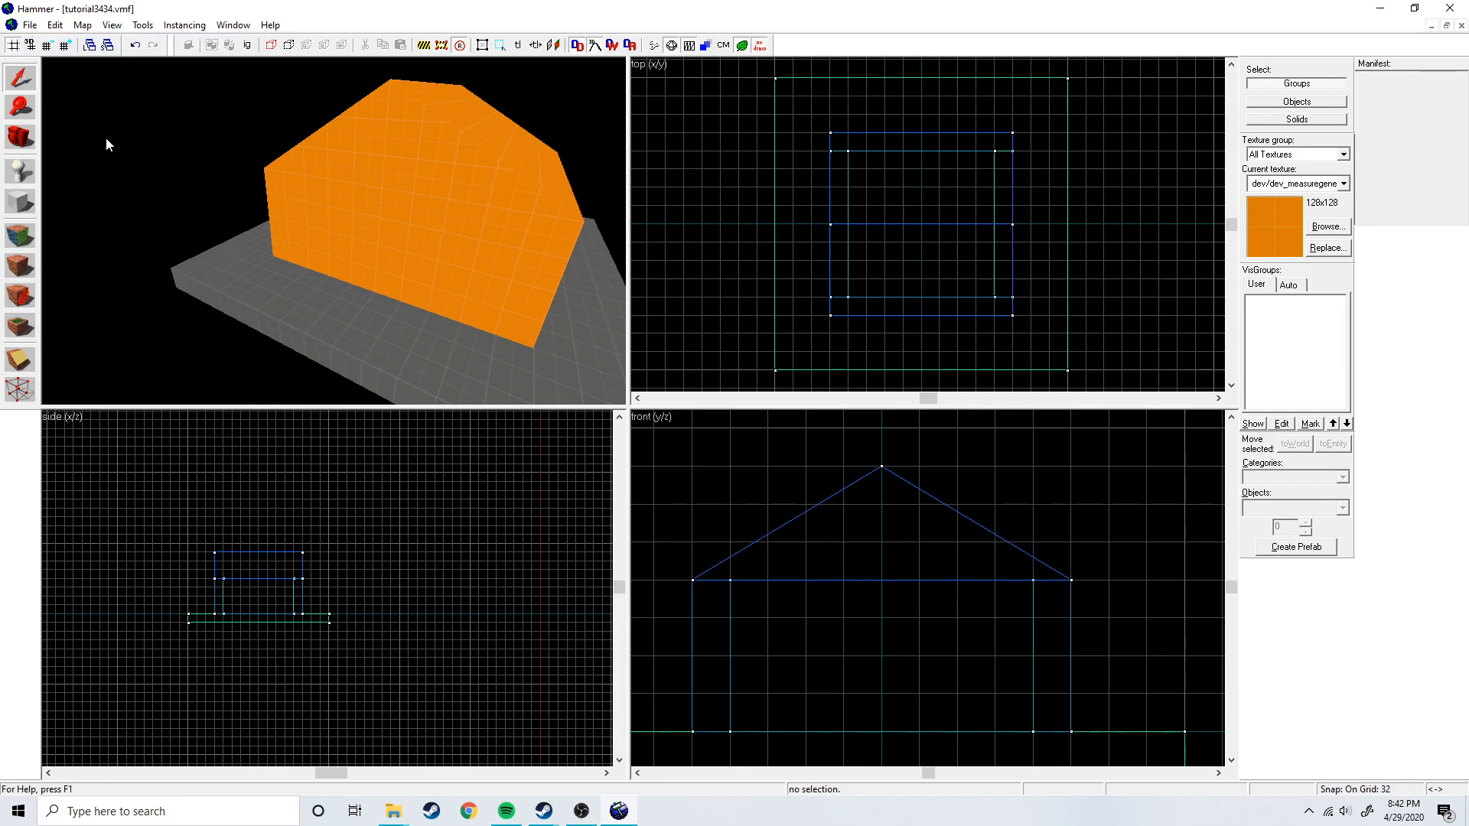
pyautogui.press('z')
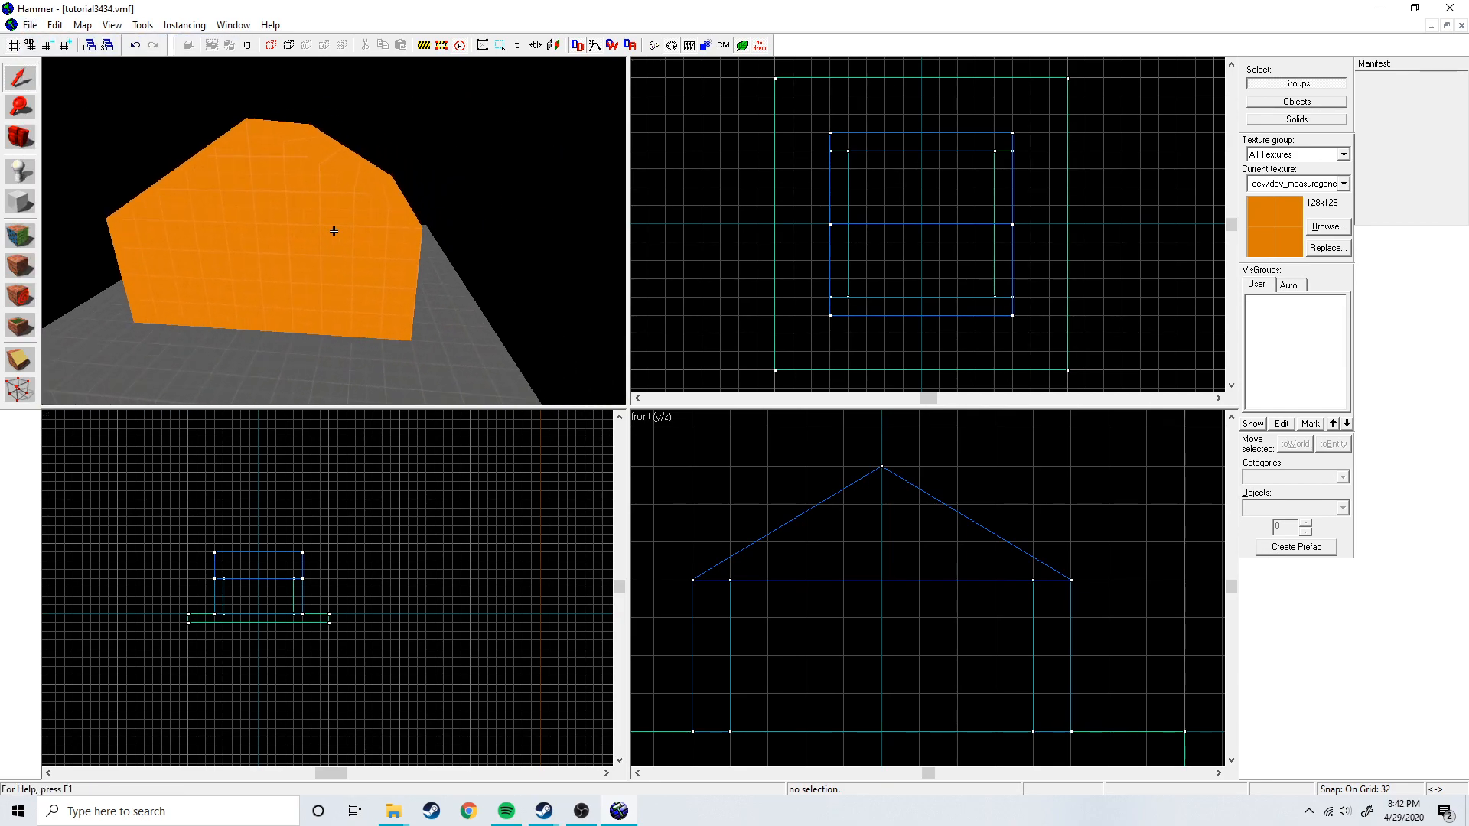
pyautogui.press('a')
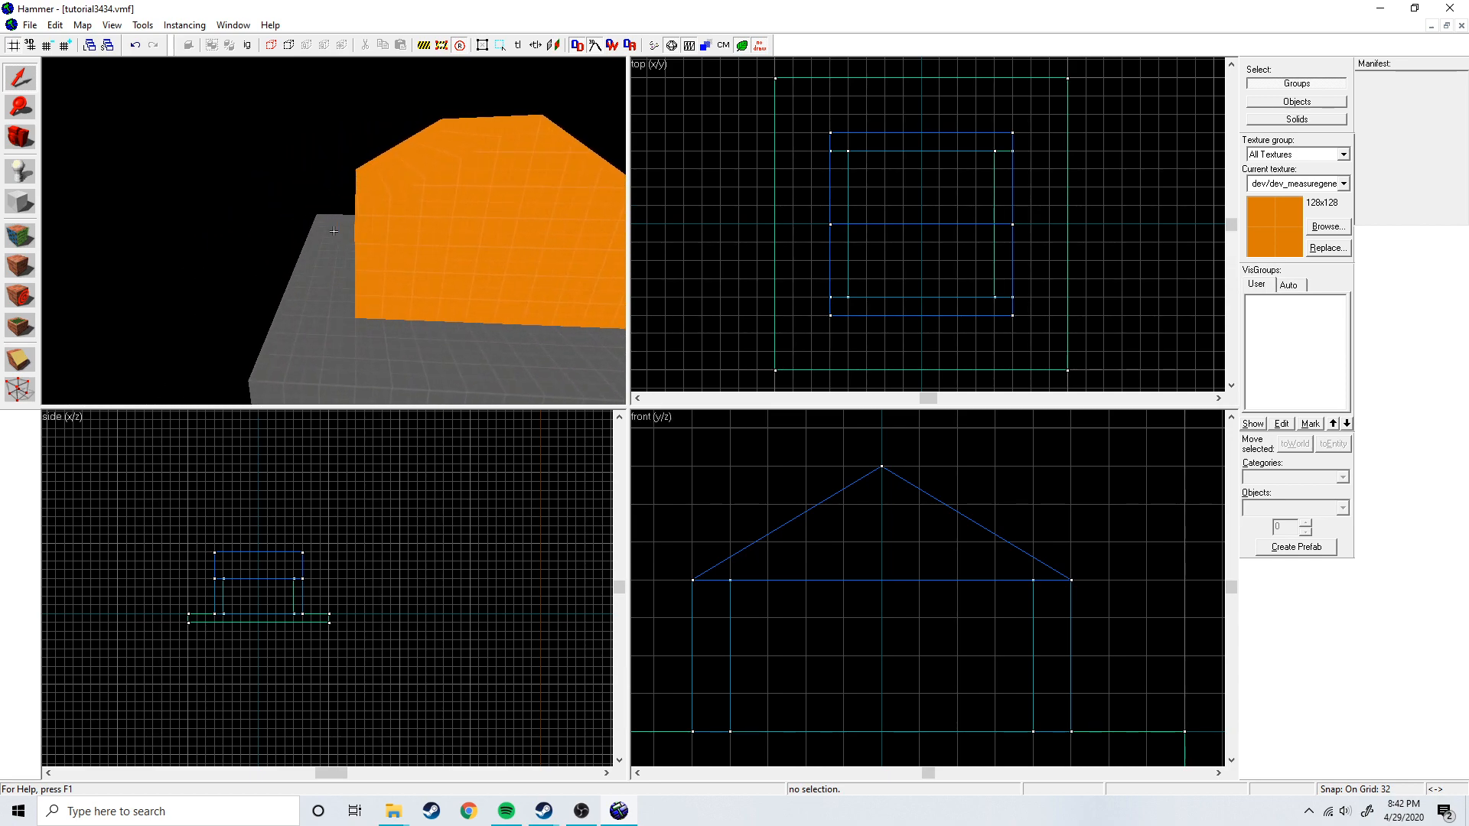
pyautogui.press('s')
pyautogui.press('w')
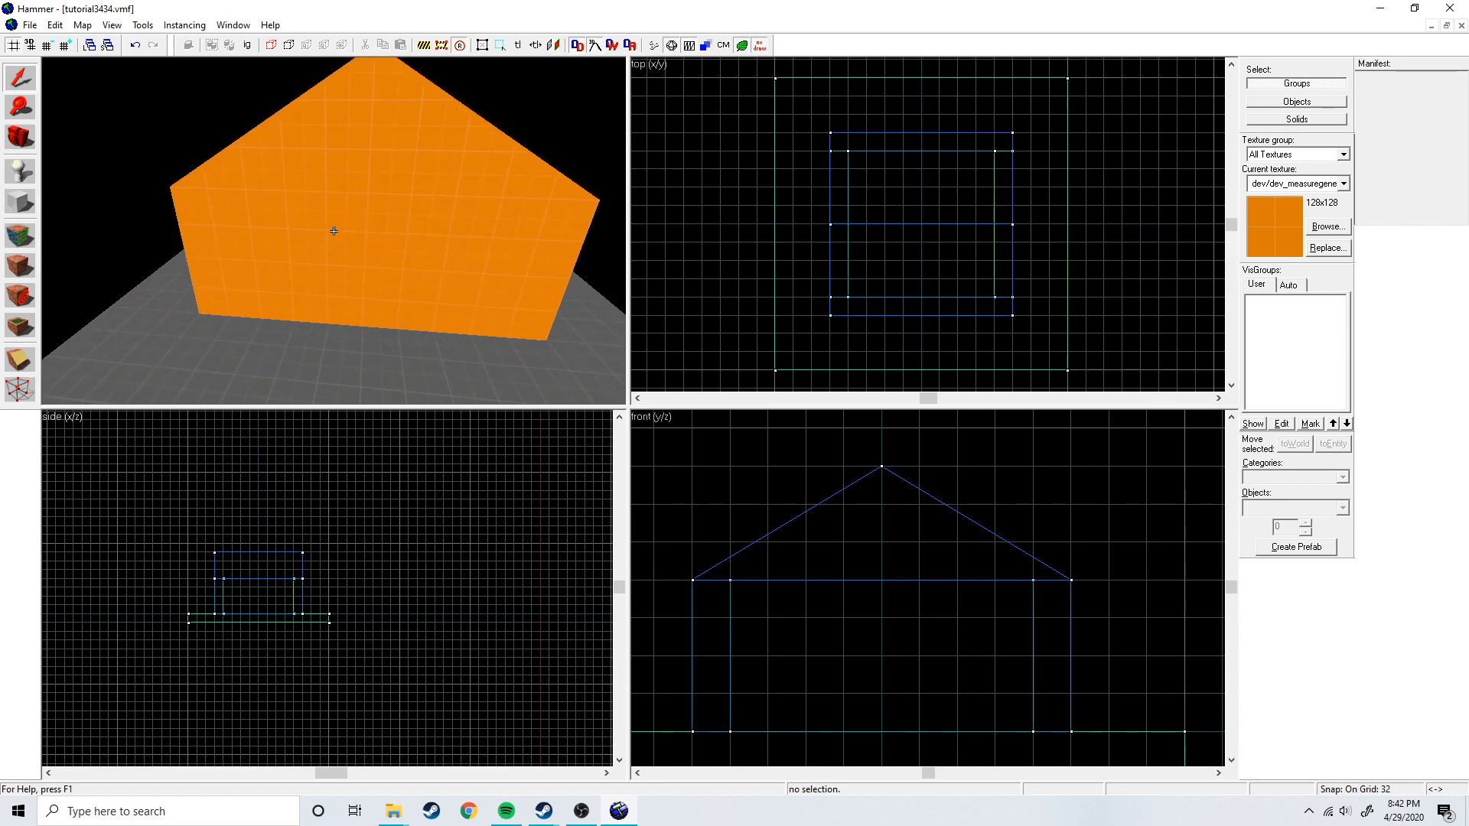
pyautogui.press('s')
pyautogui.press('w')
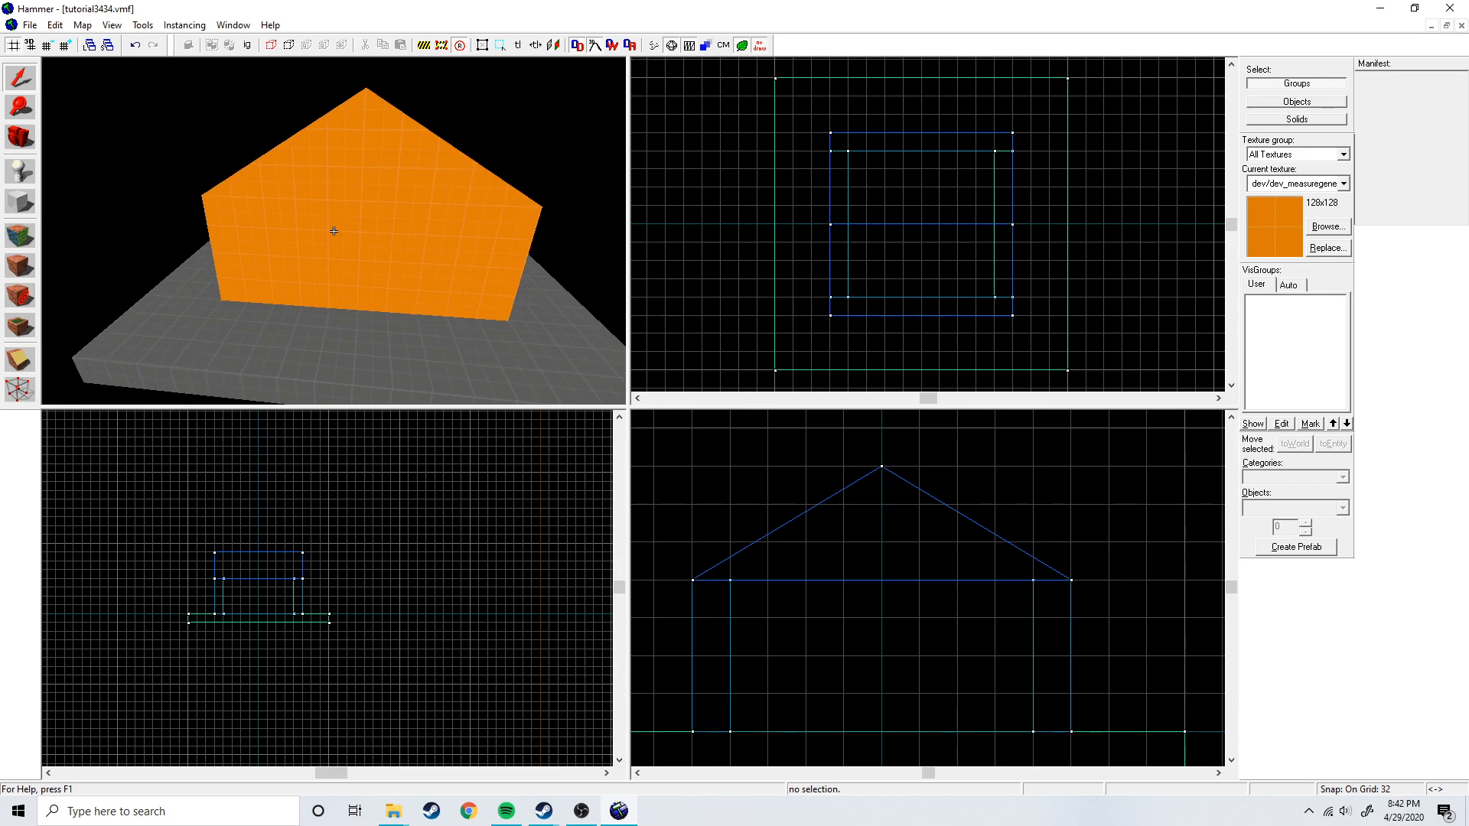
# Look around the house in the 3D view to inspect its end walls.
pyautogui.press('a')
pyautogui.press('d')
pyautogui.press('z')
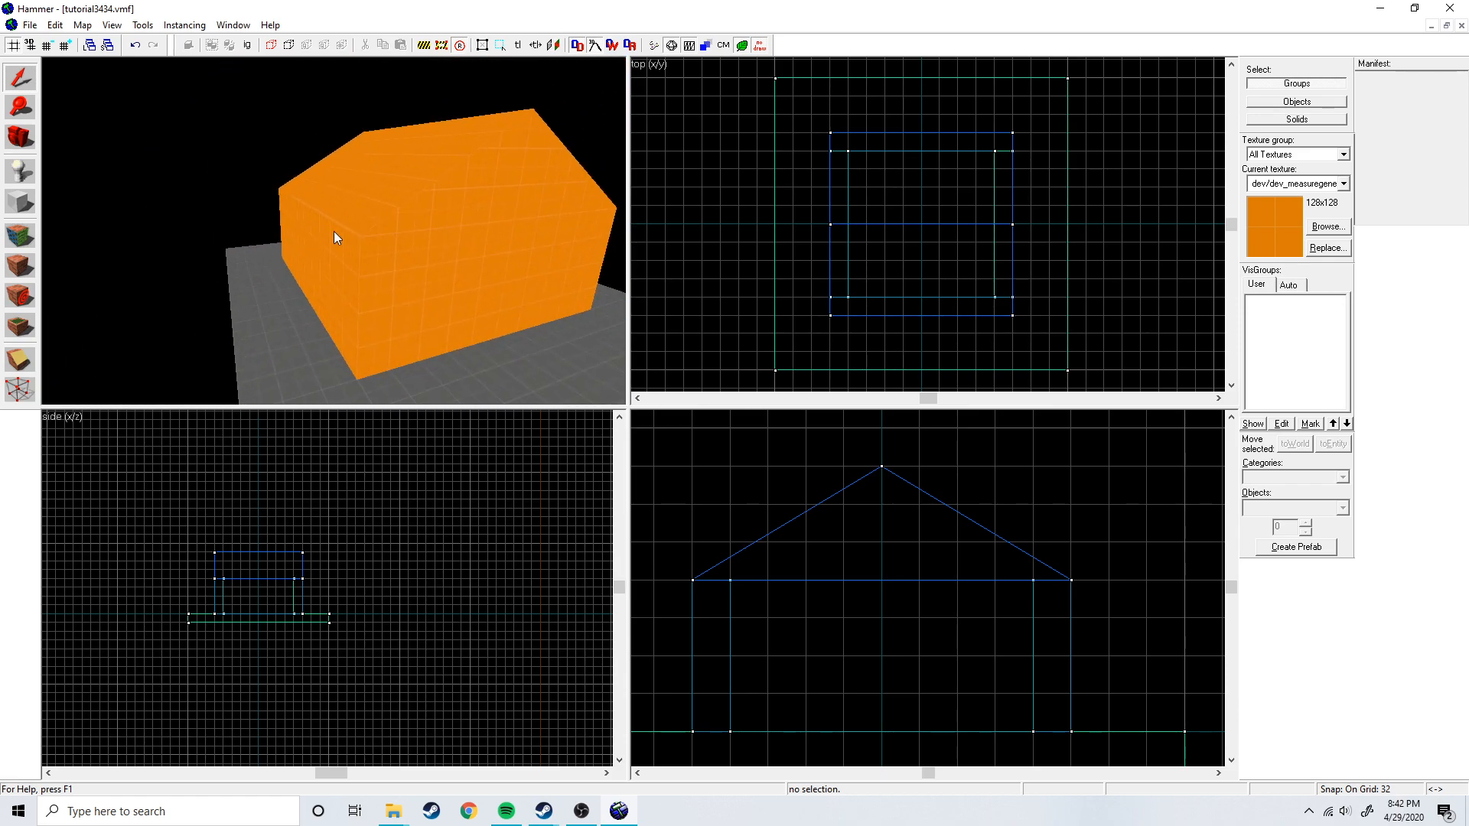
pyautogui.press('z')
pyautogui.press('w')
pyautogui.press('d')
pyautogui.press('z')
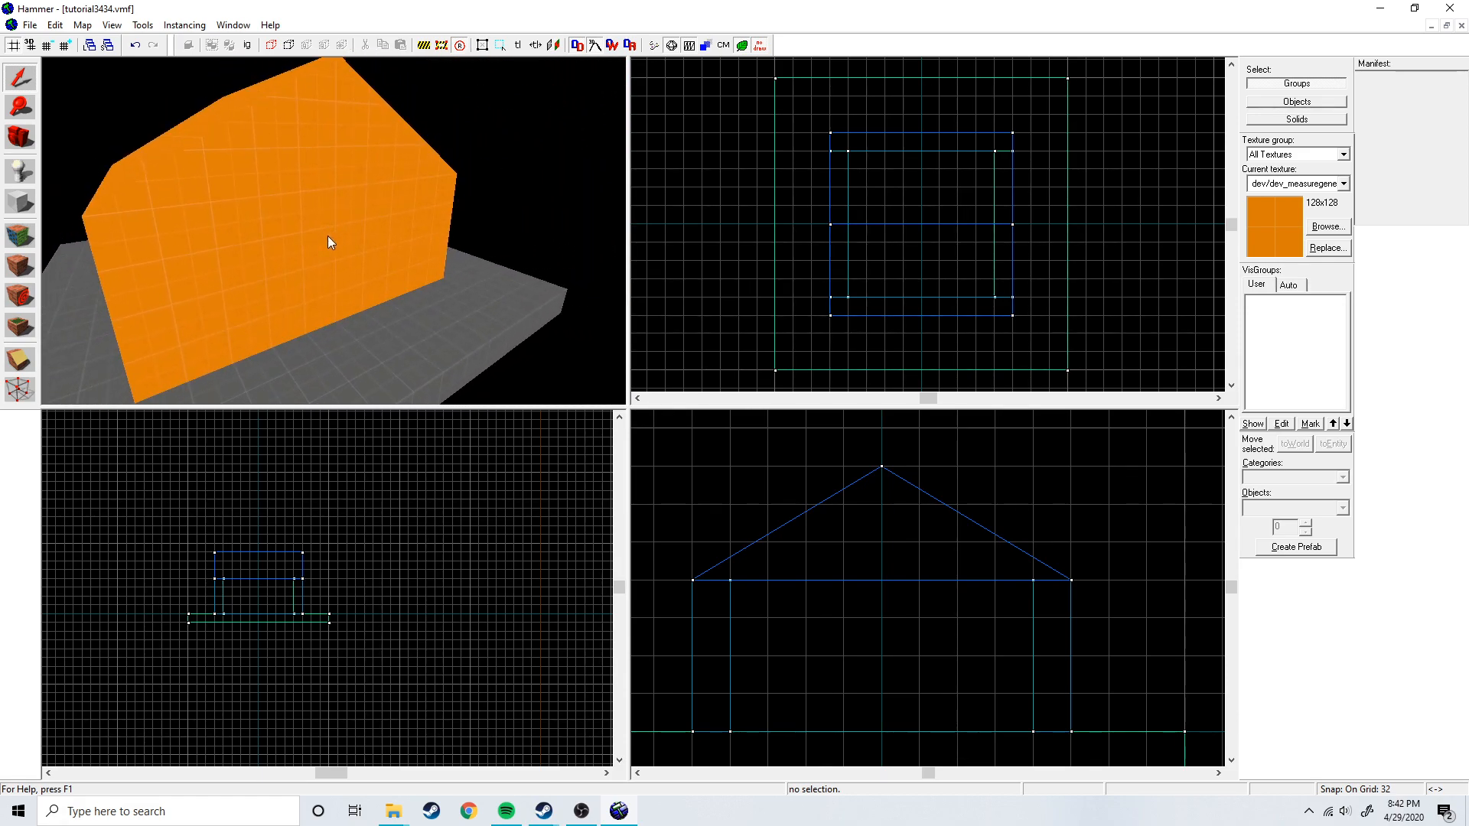
# Select the 256-unit wall under the gable at the -X end and clip it vertically at Y 32, keeping both pieces.
pyautogui.click(347, 280)
pyautogui.press('z')
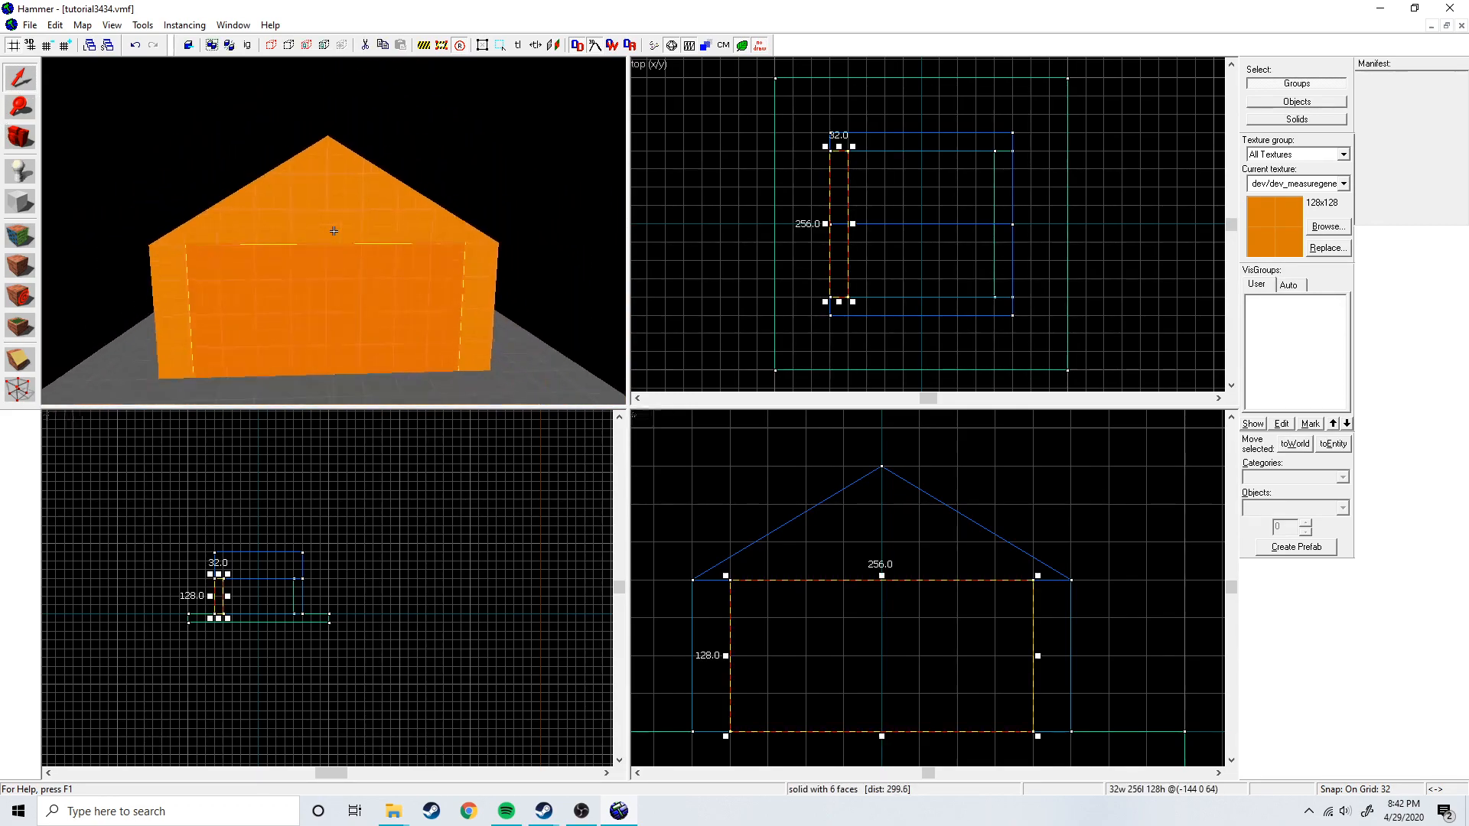
pyautogui.press('w')
pyautogui.press('s')
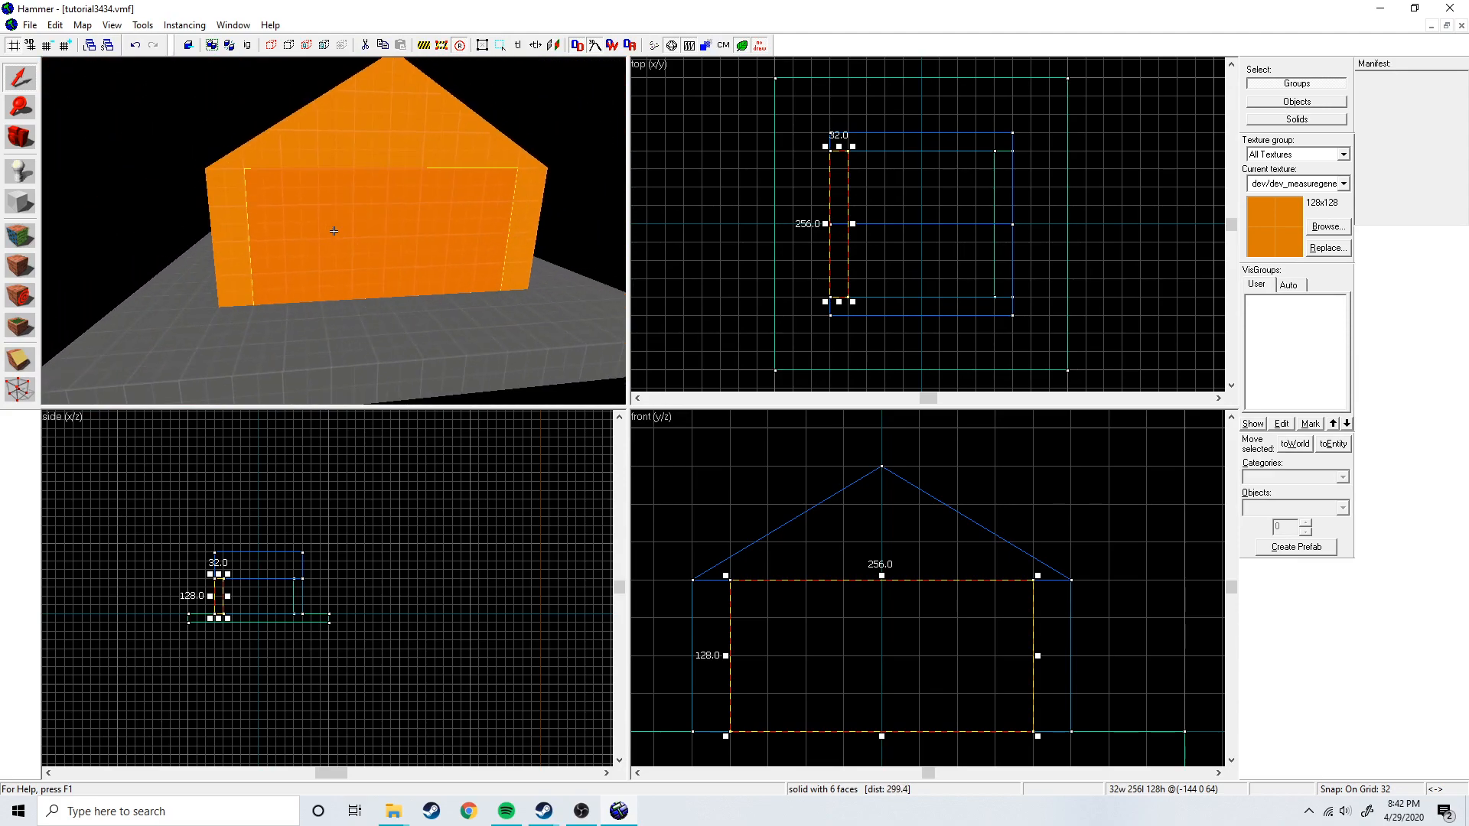
pyautogui.press('z')
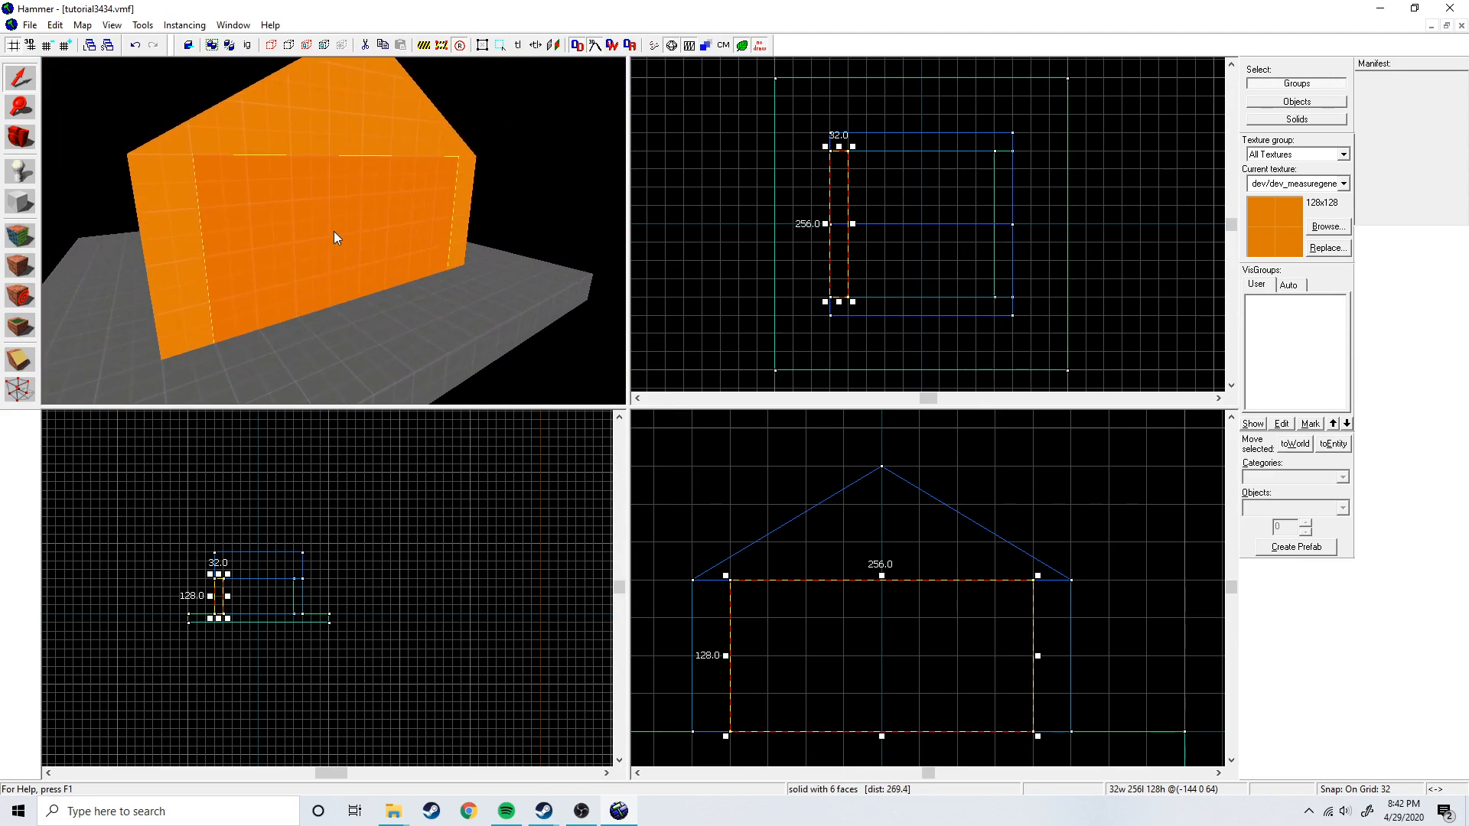
pyautogui.click(21, 359)
pyautogui.scroll(2, 887, 242)
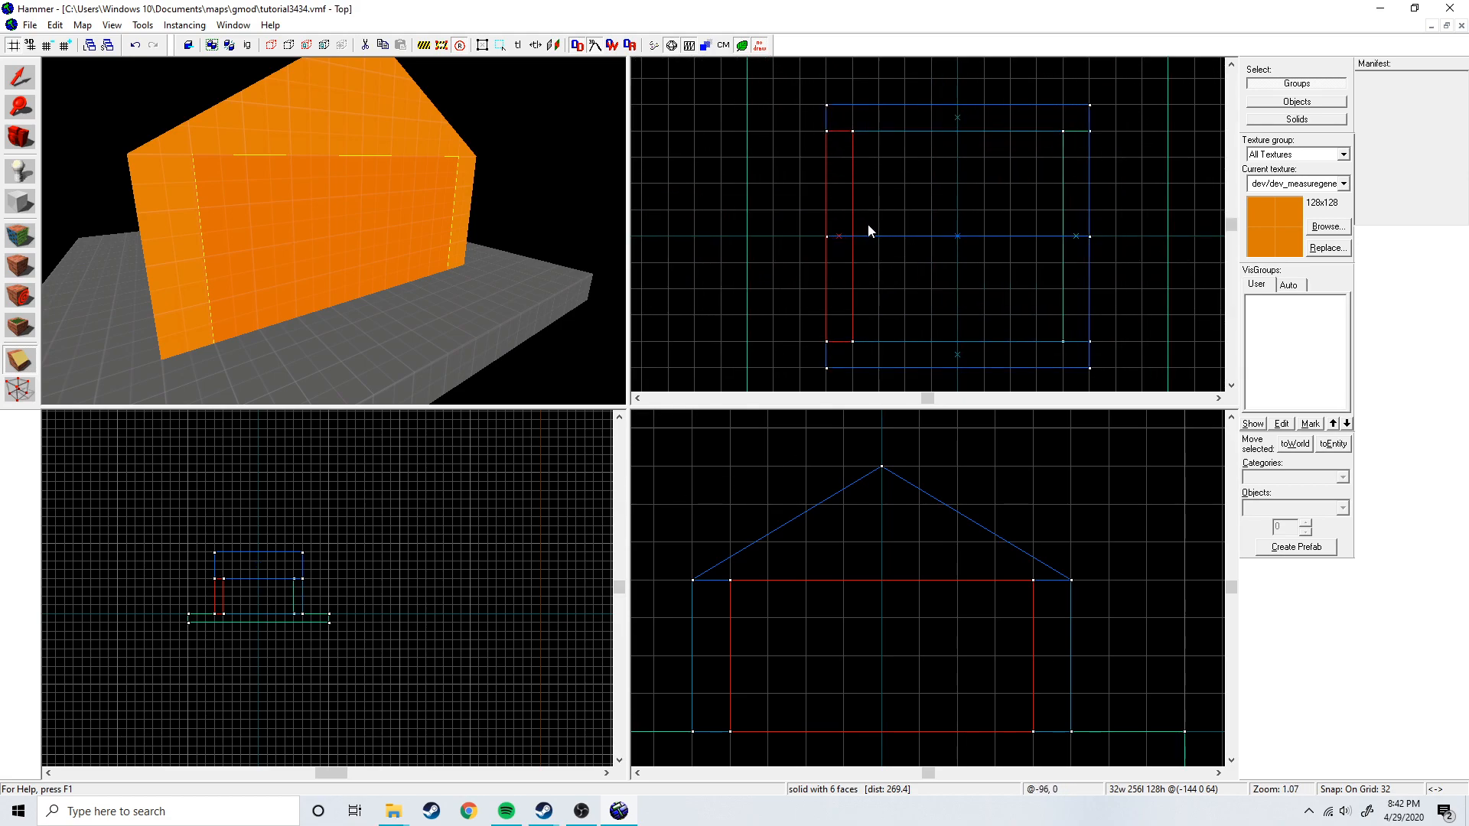
pyautogui.scroll(1, 846, 208)
pyautogui.moveTo(837, 208); pyautogui.dragTo(885, 209)
pyautogui.click(34, 354)
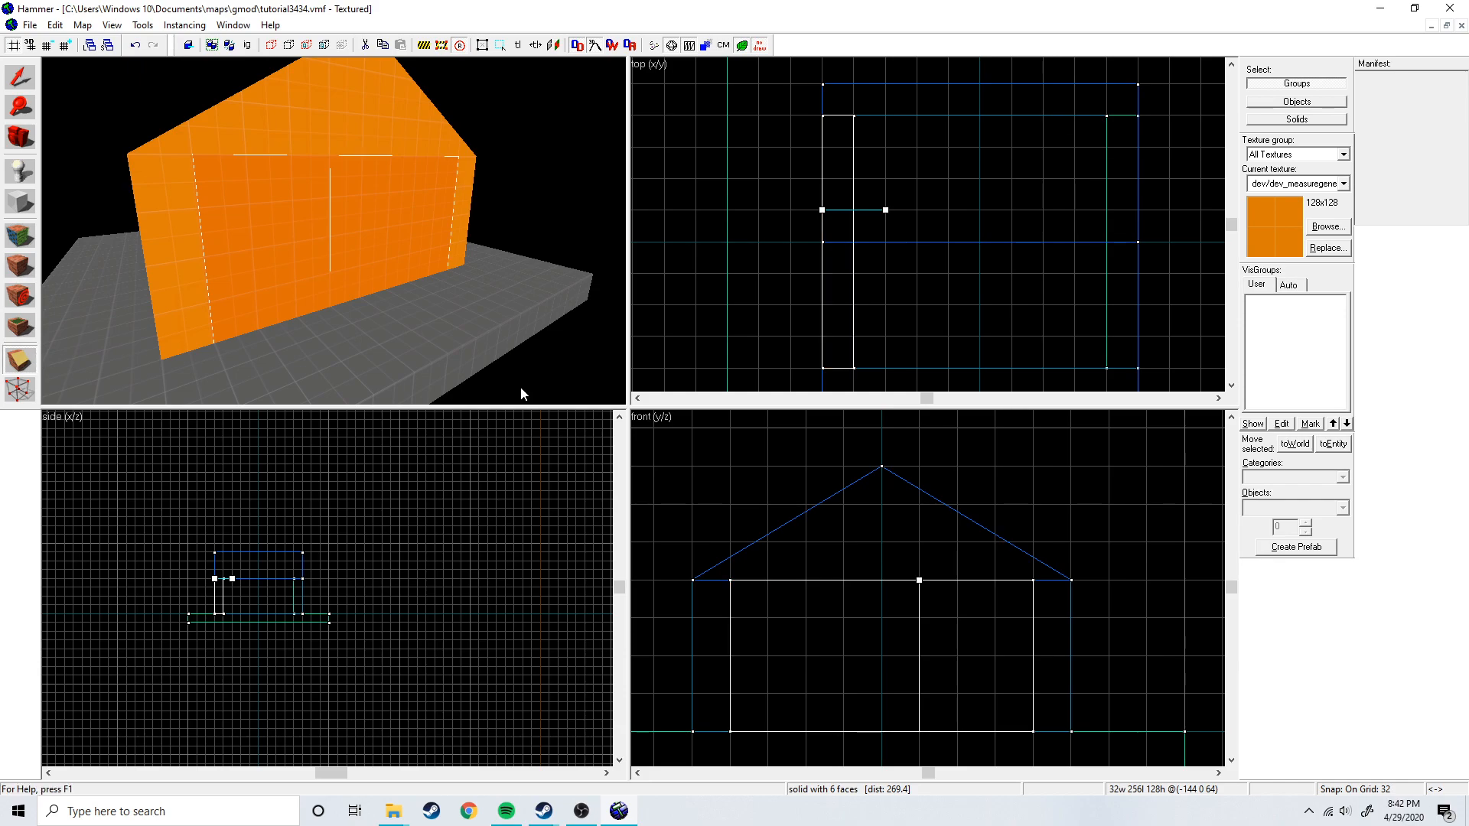
pyautogui.scroll(2, 831, 234)
pyautogui.press('Return')
# Clip the same wall again at Y -32, keeping both pieces so that a 64-unit middle section is separated.
pyautogui.scroll(-2, 872, 278)
pyautogui.scroll(1, 871, 276)
pyautogui.moveTo(869, 270); pyautogui.dragTo(843, 265)
pyautogui.press('Return')
pyautogui.hotkey('shift', 's')
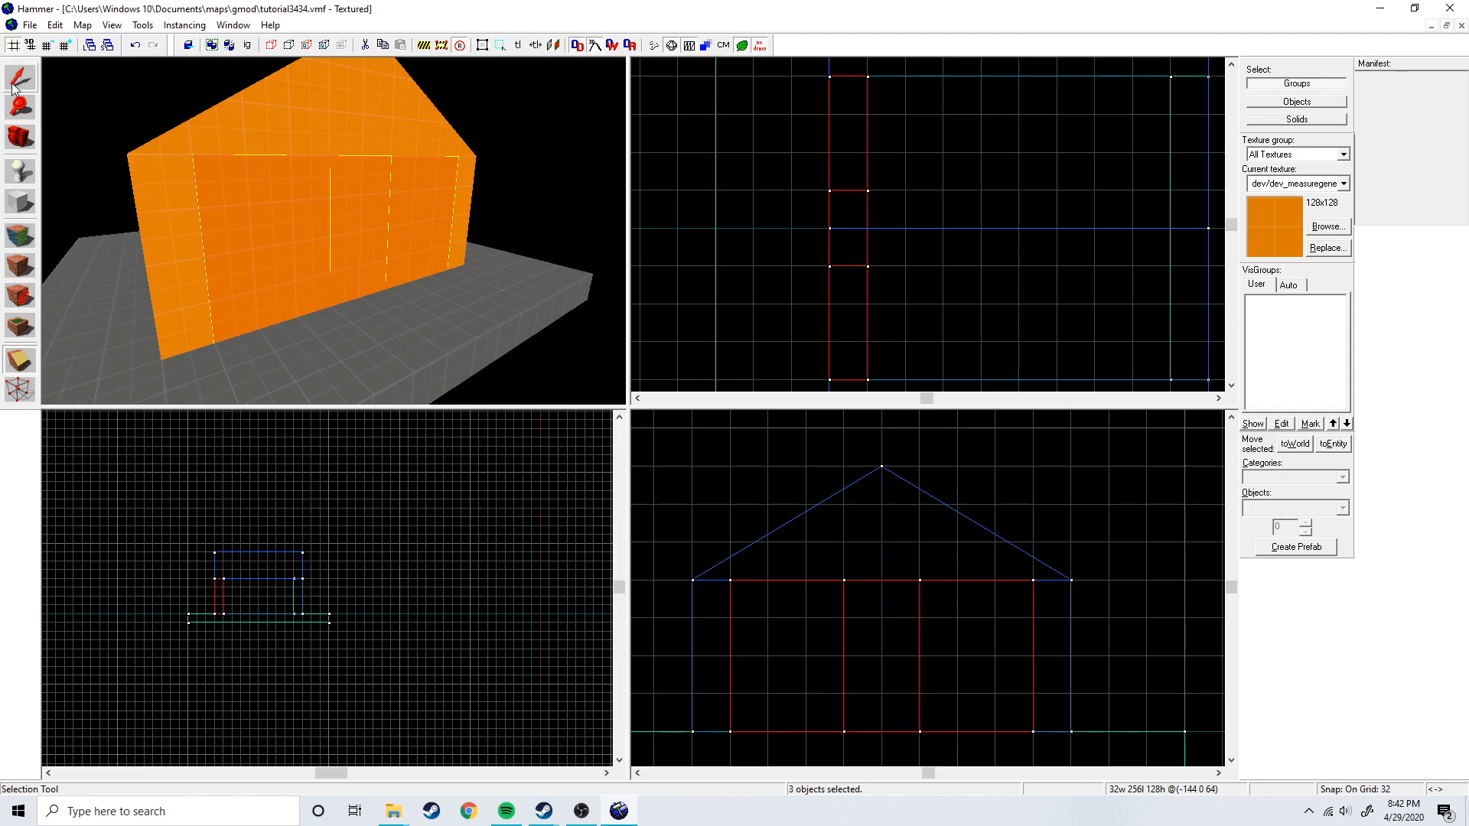
# Select only the 64-unit middle wall section and raise its bottom edge 96 units to open a doorway, and deselect it.
pyautogui.click(343, 236)
pyautogui.press('z')
pyautogui.press('w')
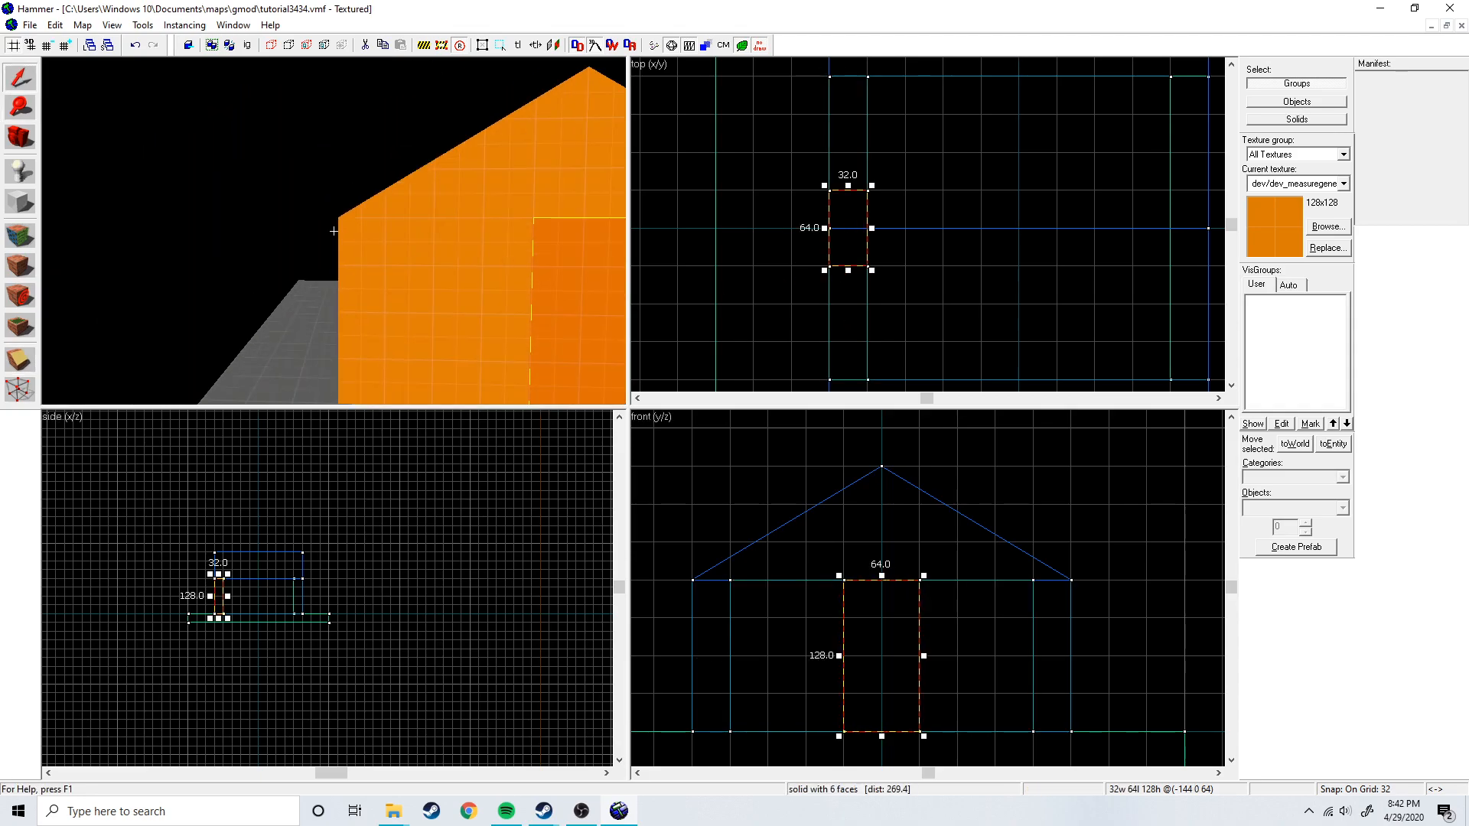
pyautogui.click(408, 271)
pyautogui.click(351, 204)
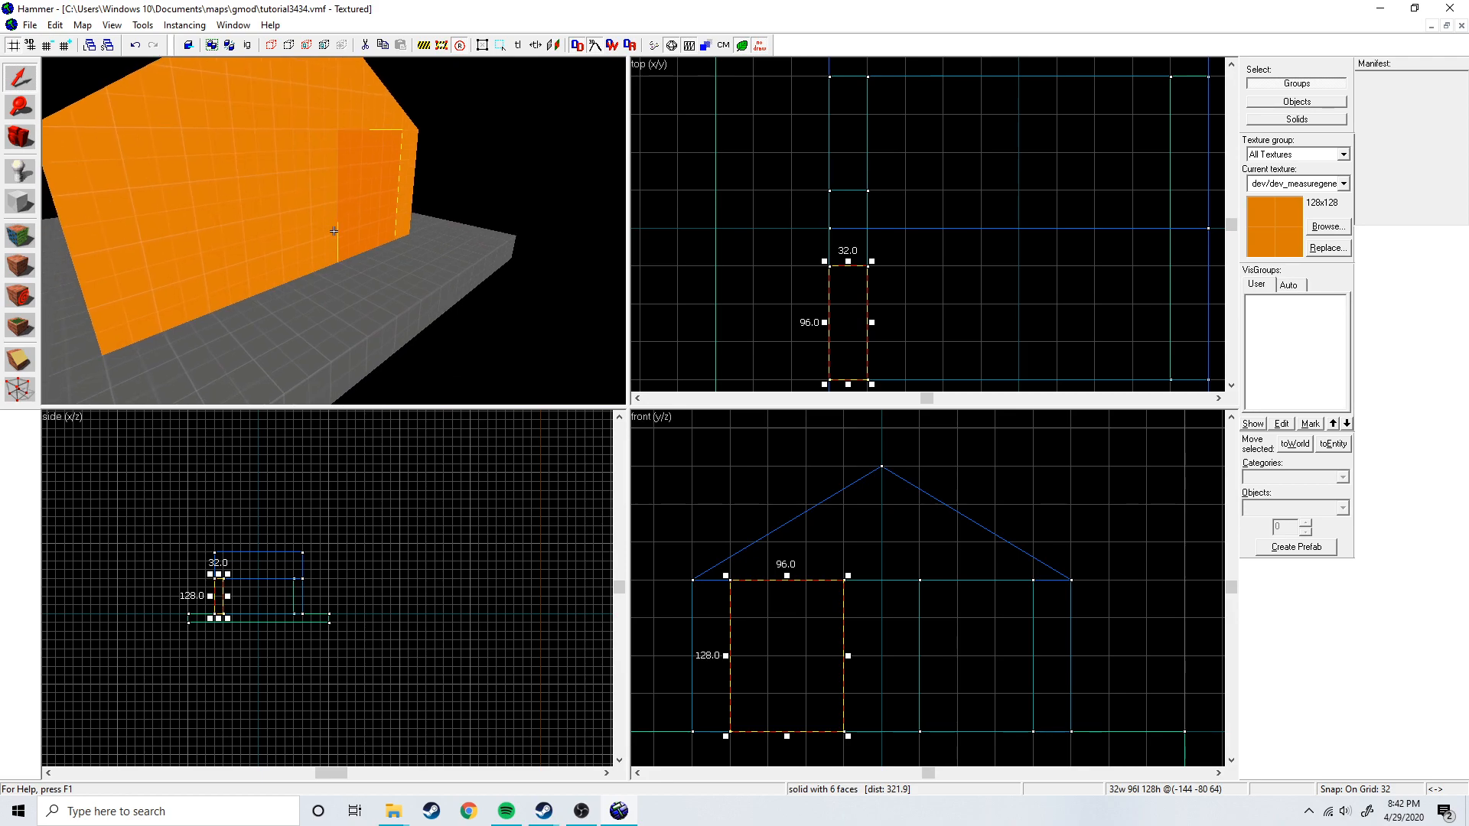
pyautogui.press('z')
pyautogui.press('z')
pyautogui.click(397, 259)
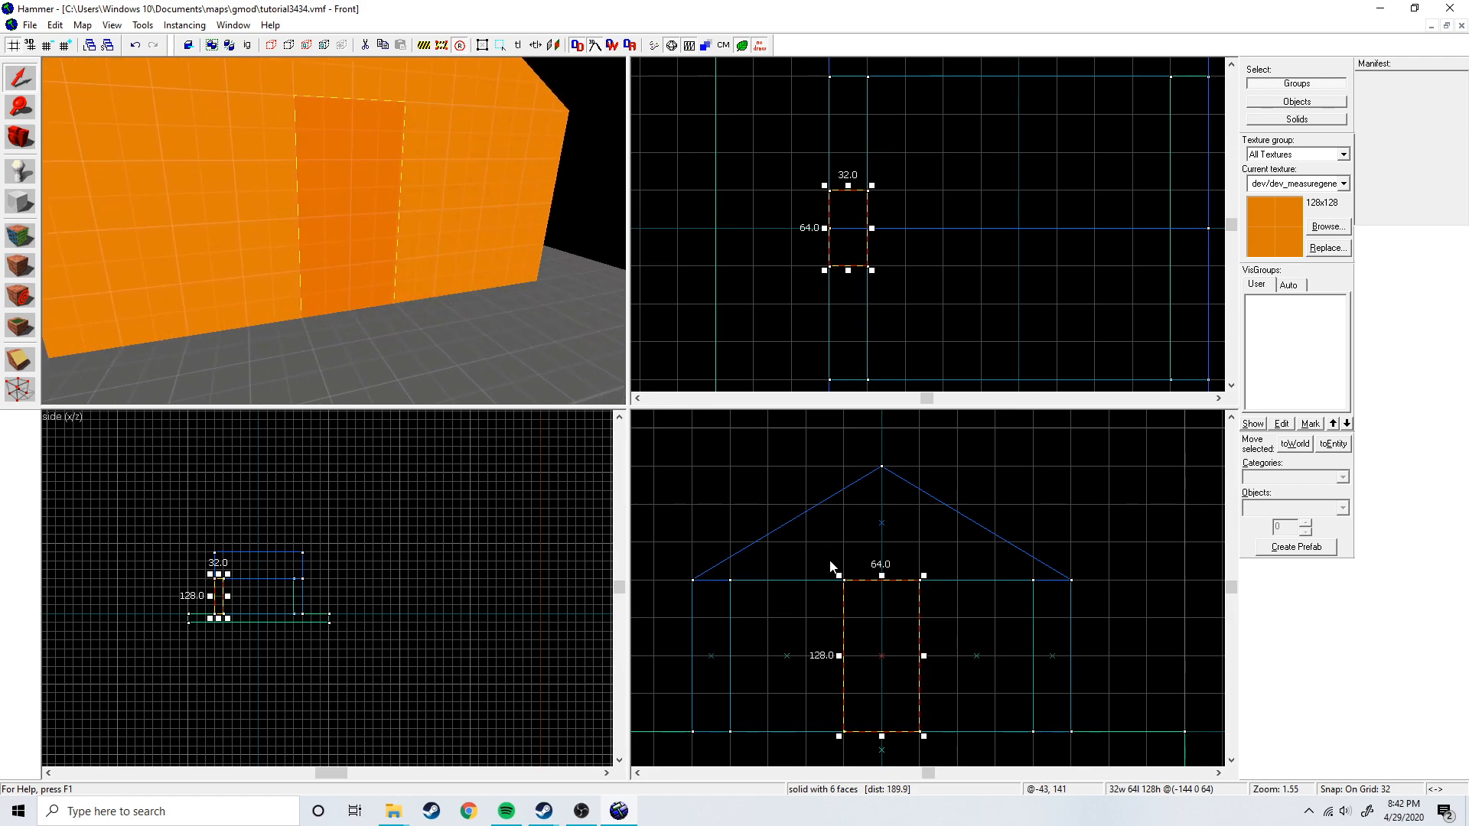
pyautogui.scroll(3, 848, 576)
pyautogui.moveTo(849, 625)
pyautogui.mouseDown()
pyautogui.moveTo(860, 479)
pyautogui.moveTo(824, 455)
pyautogui.mouseUp()
pyautogui.click(704, 328)
# Place an info_player_start entity on the floor outside the house, beside the doorway.
pyautogui.press('z')
pyautogui.press('w')
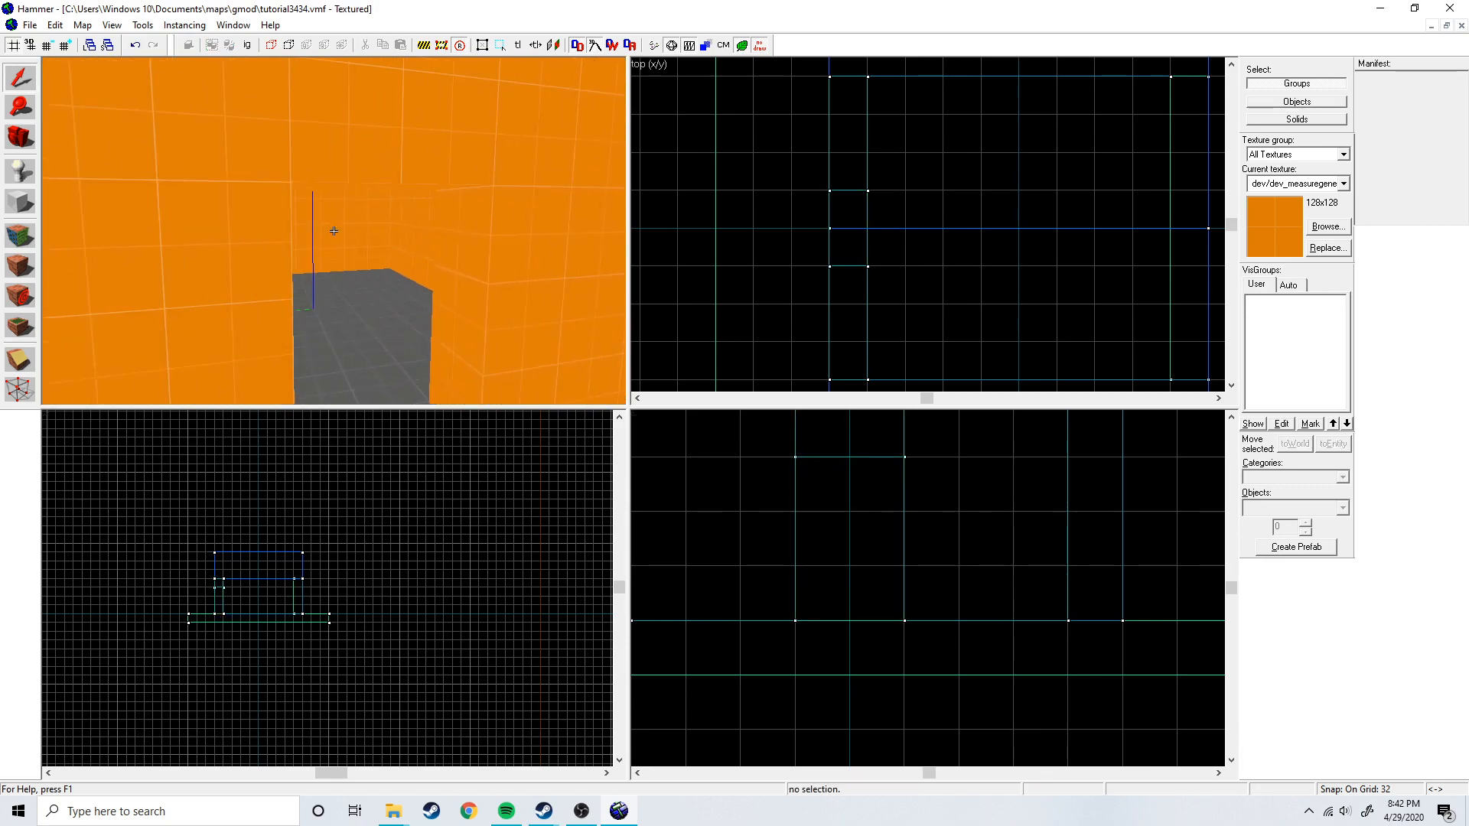
pyautogui.press('s')
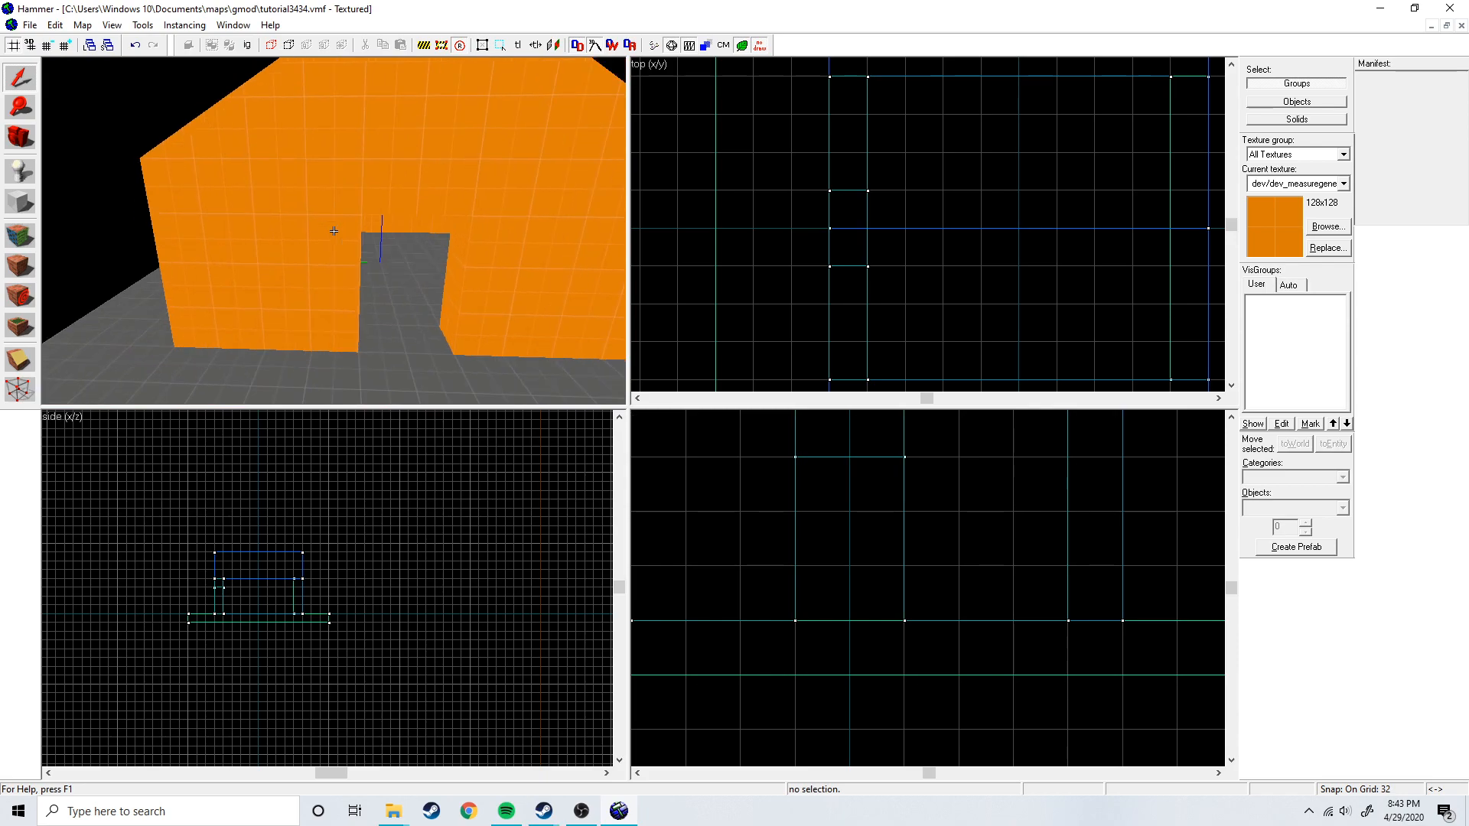
pyautogui.press('s')
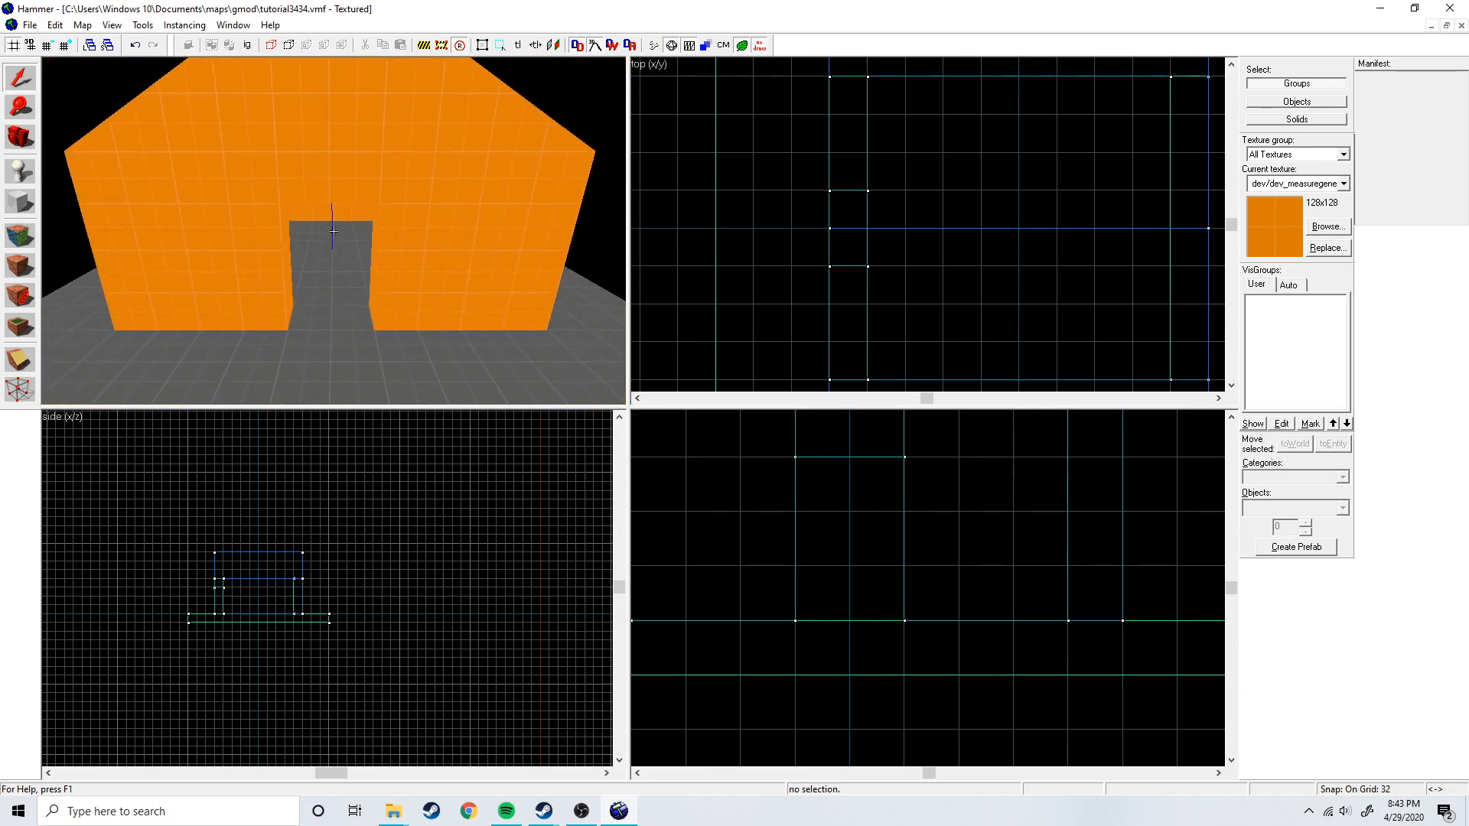
pyautogui.press('z')
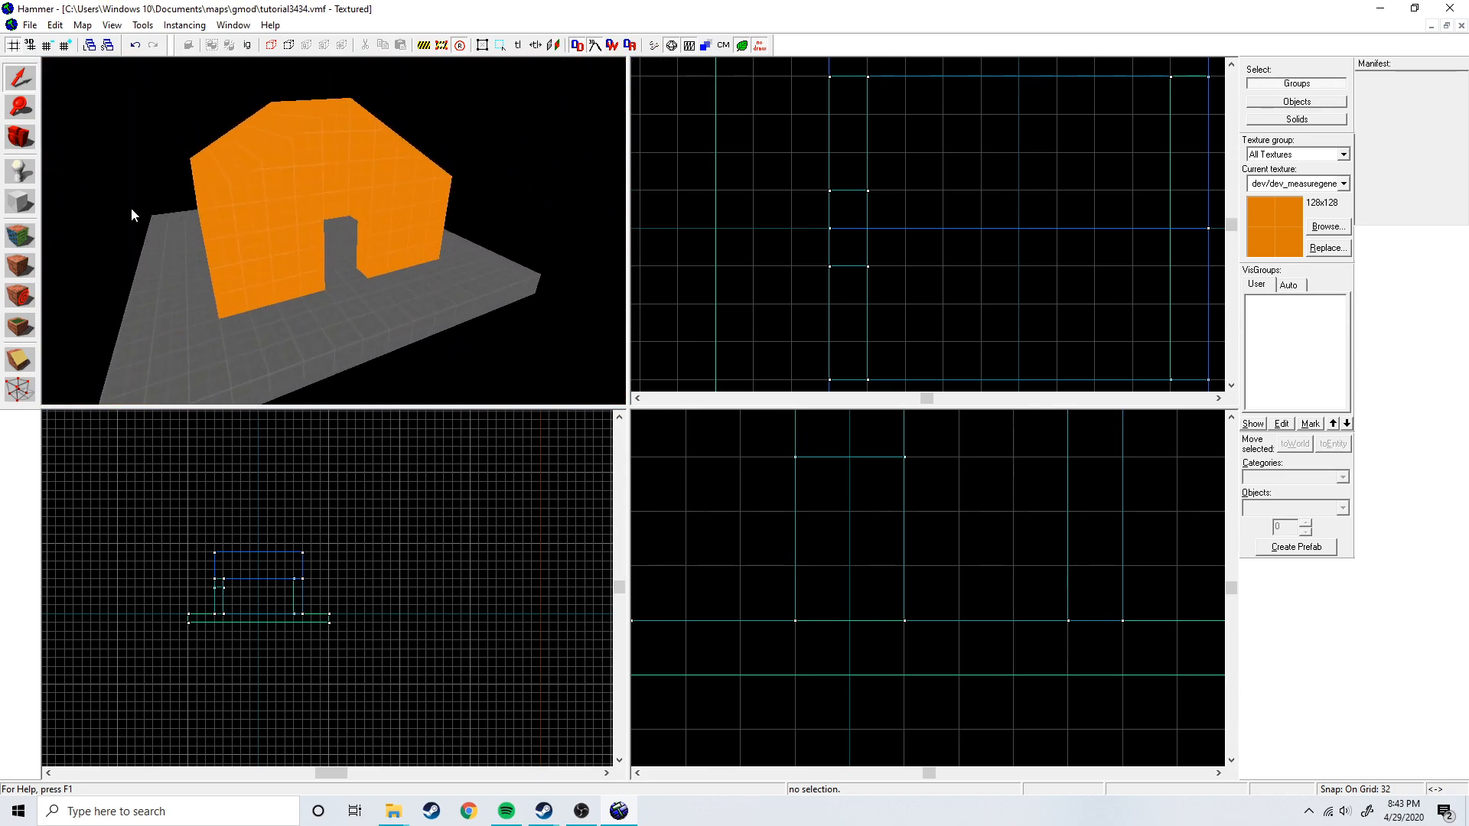
pyautogui.click(23, 173)
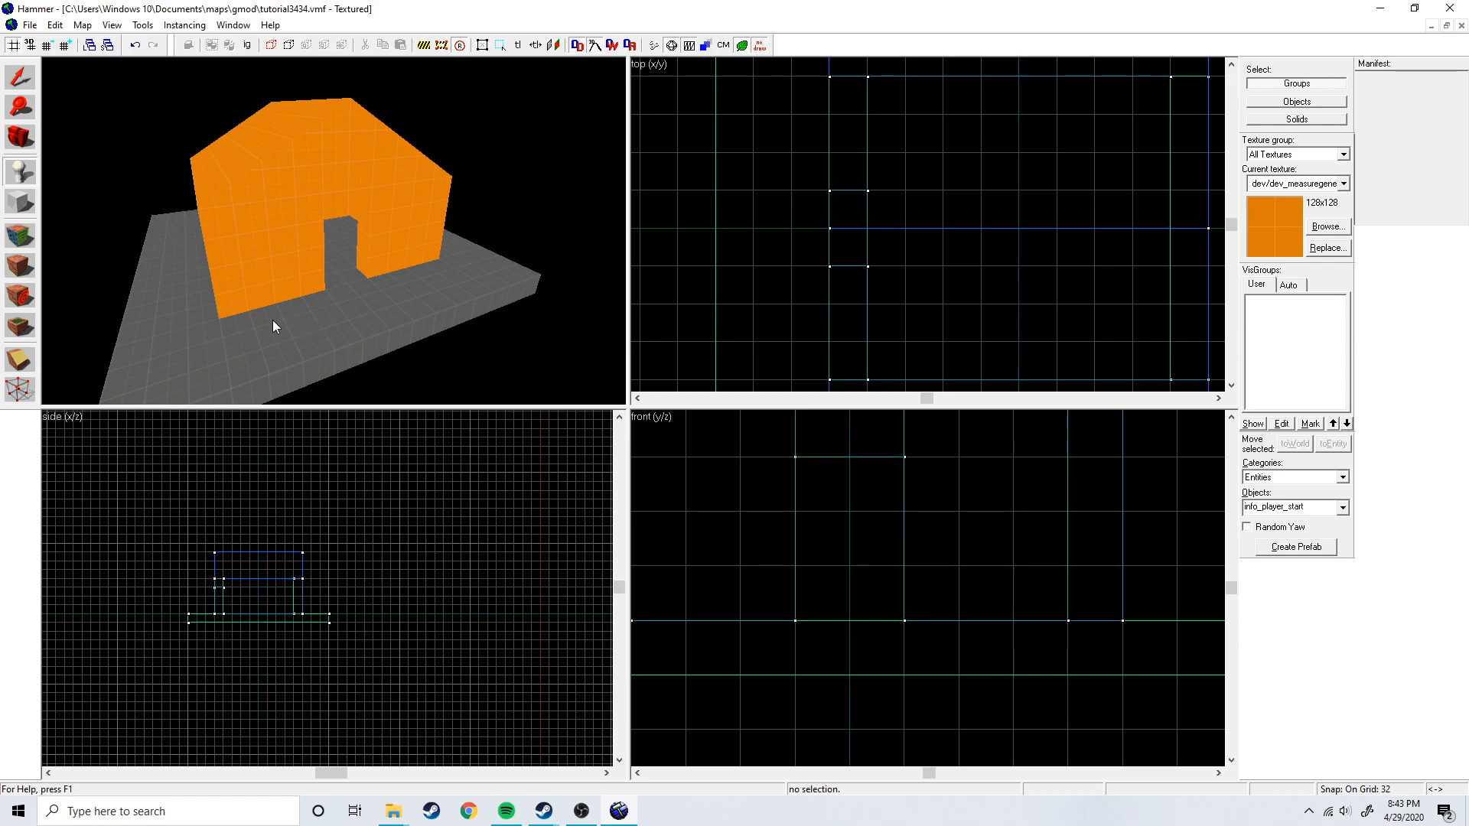
pyautogui.click(311, 325)
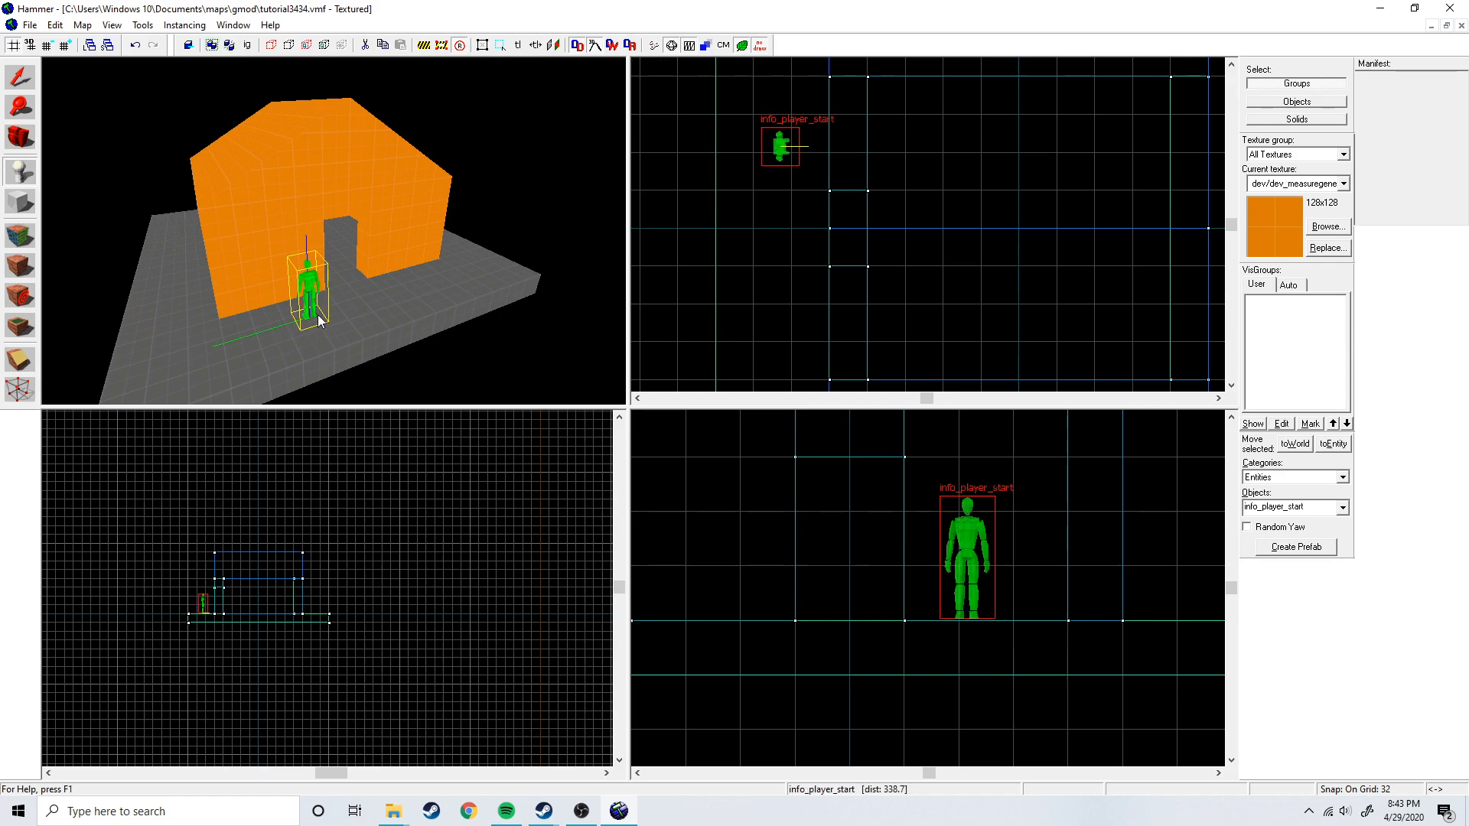
# Select the player start and move it in front of the doorway, centred on the house's ridge line in the top view.
pyautogui.press('w')
pyautogui.press('a')
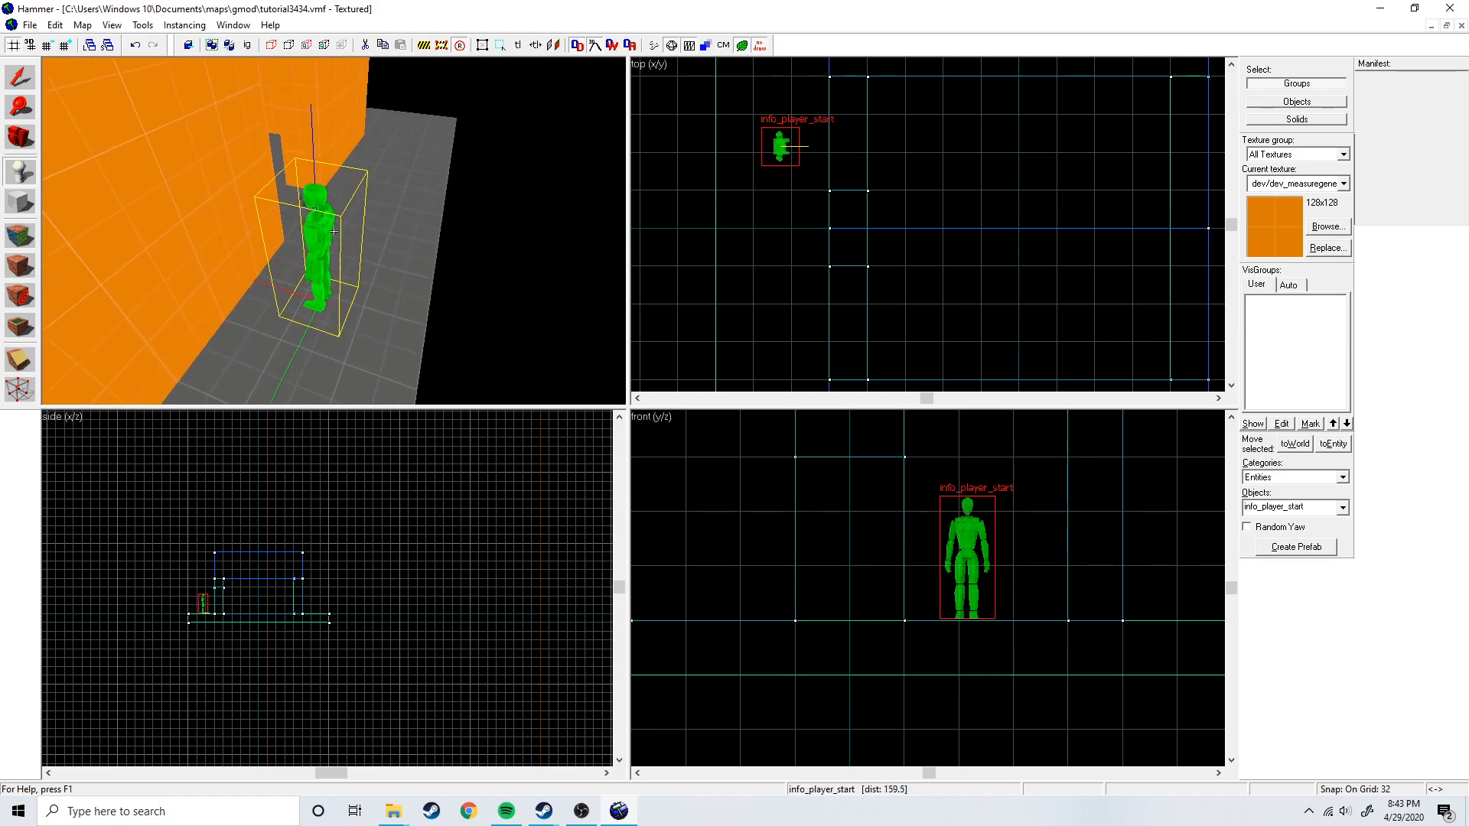
pyautogui.press('z')
pyautogui.hotkey('shift', 's')
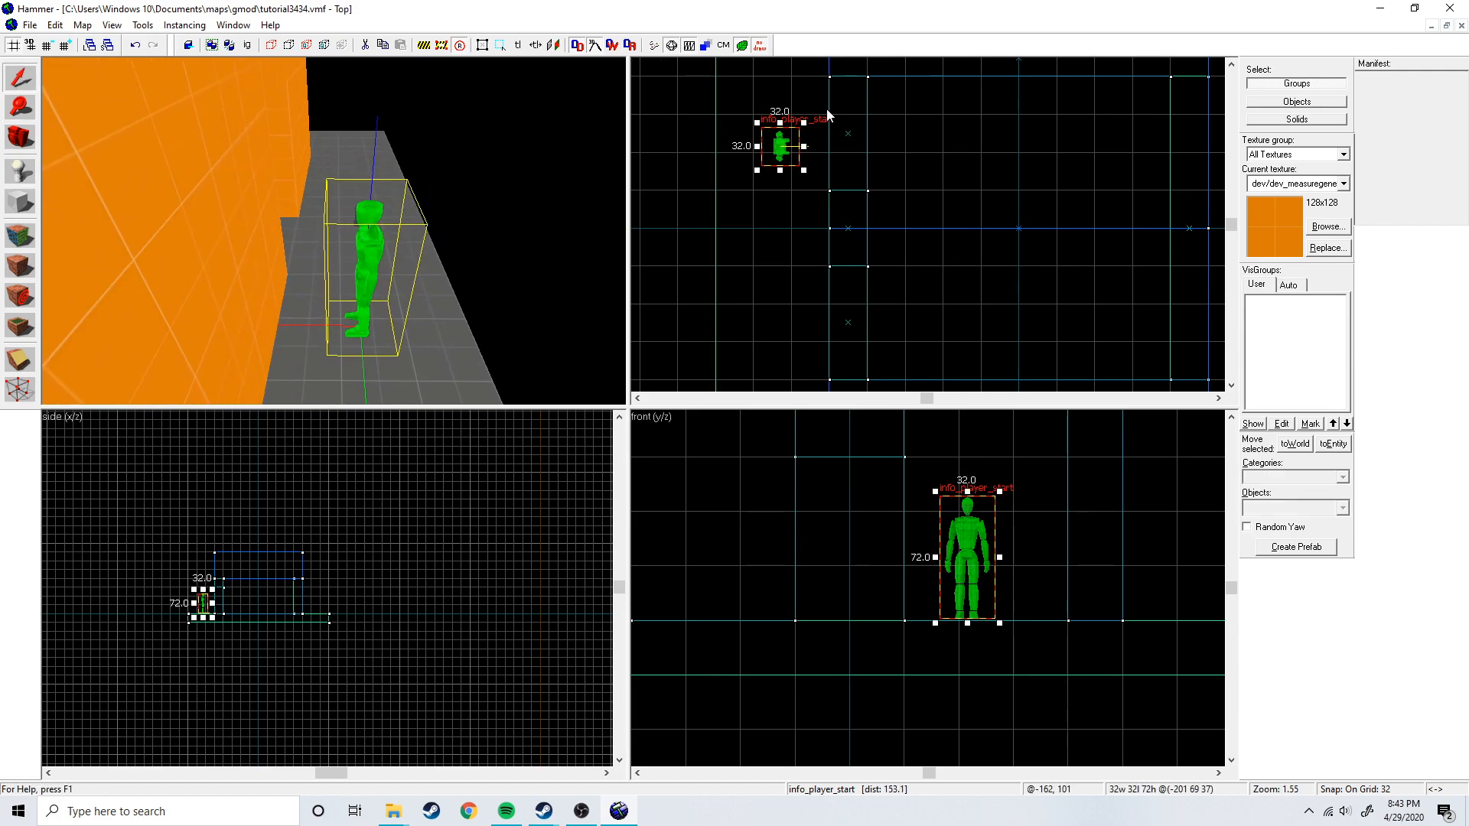
pyautogui.scroll(3, 823, 116)
pyautogui.keyDown('shift'); pyautogui.moveTo(786, 153); pyautogui.dragTo(805, 293); pyautogui.keyUp('shift')
pyautogui.press('z')
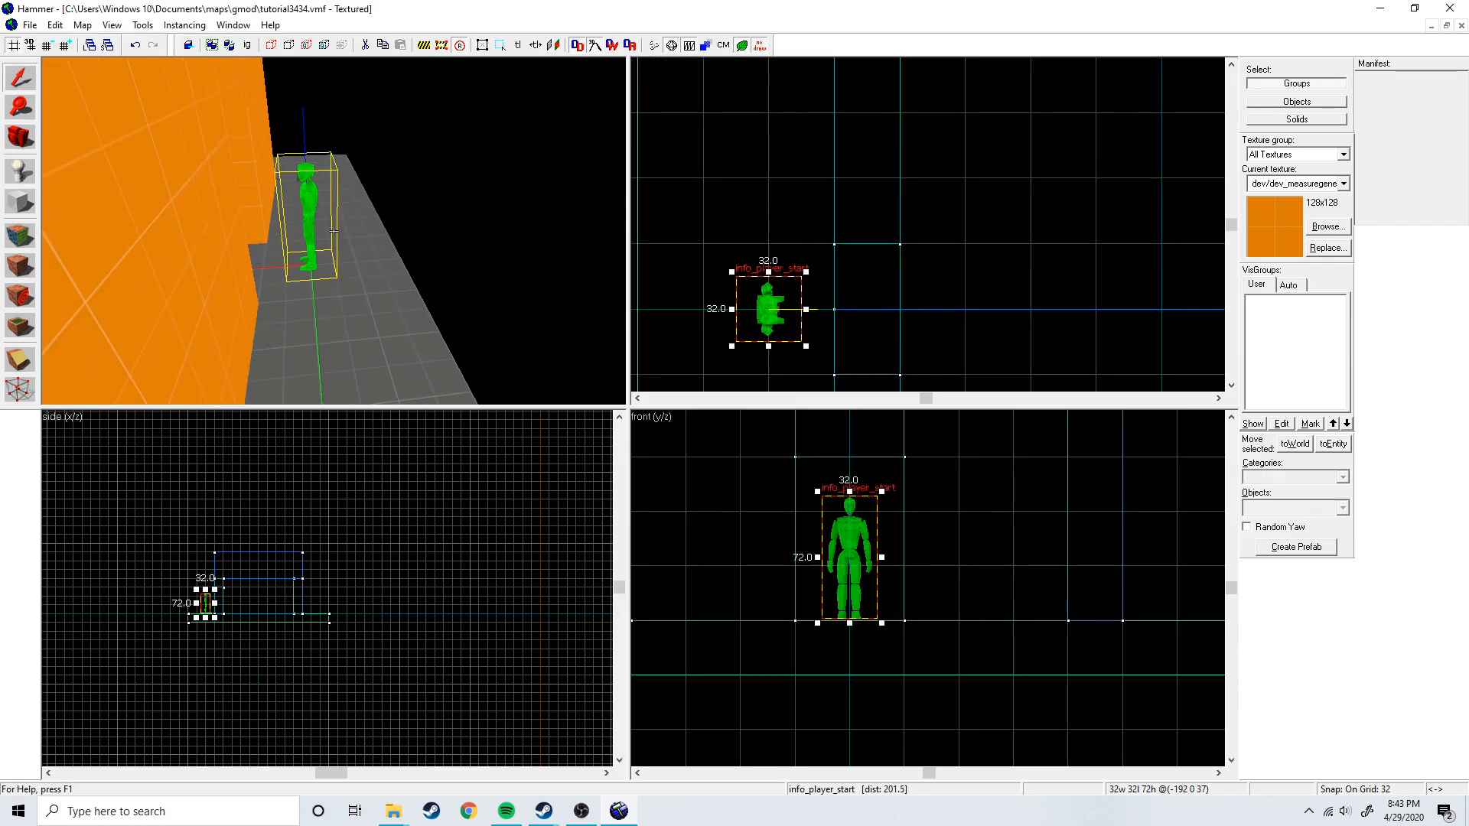
# Move the player start to the centre of the house interior and rotate it about 180 degrees to face the doorway.
pyautogui.press('s')
pyautogui.press('z')
pyautogui.scroll(-3, 843, 145)
pyautogui.moveTo(785, 260); pyautogui.dragTo(1050, 288)
pyautogui.click(1068, 260)
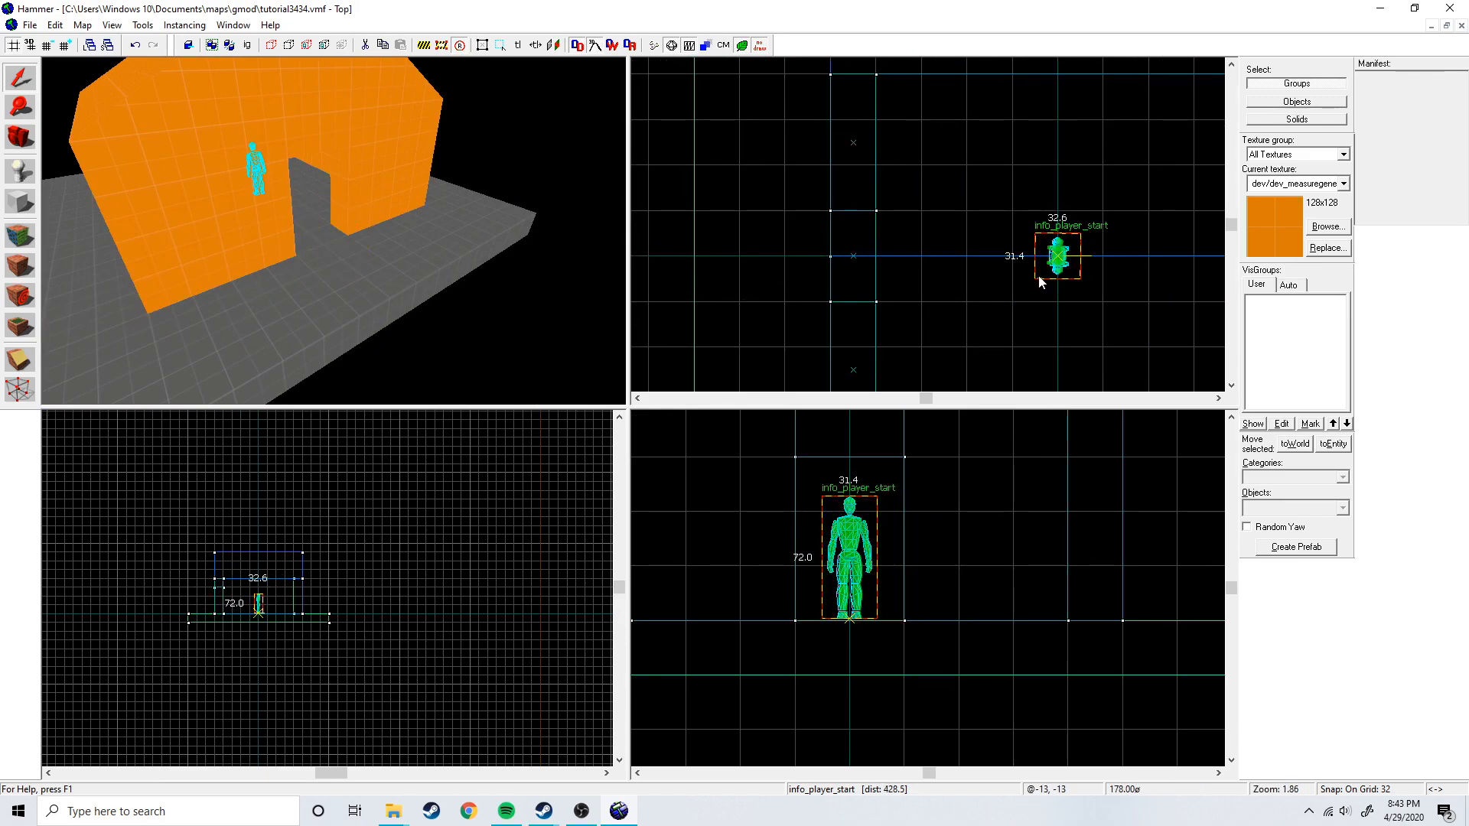
pyautogui.click(951, 223)
# Examine the player start inside the house, and the house with its doorway from outside.
pyautogui.press('z')
pyautogui.press('w')
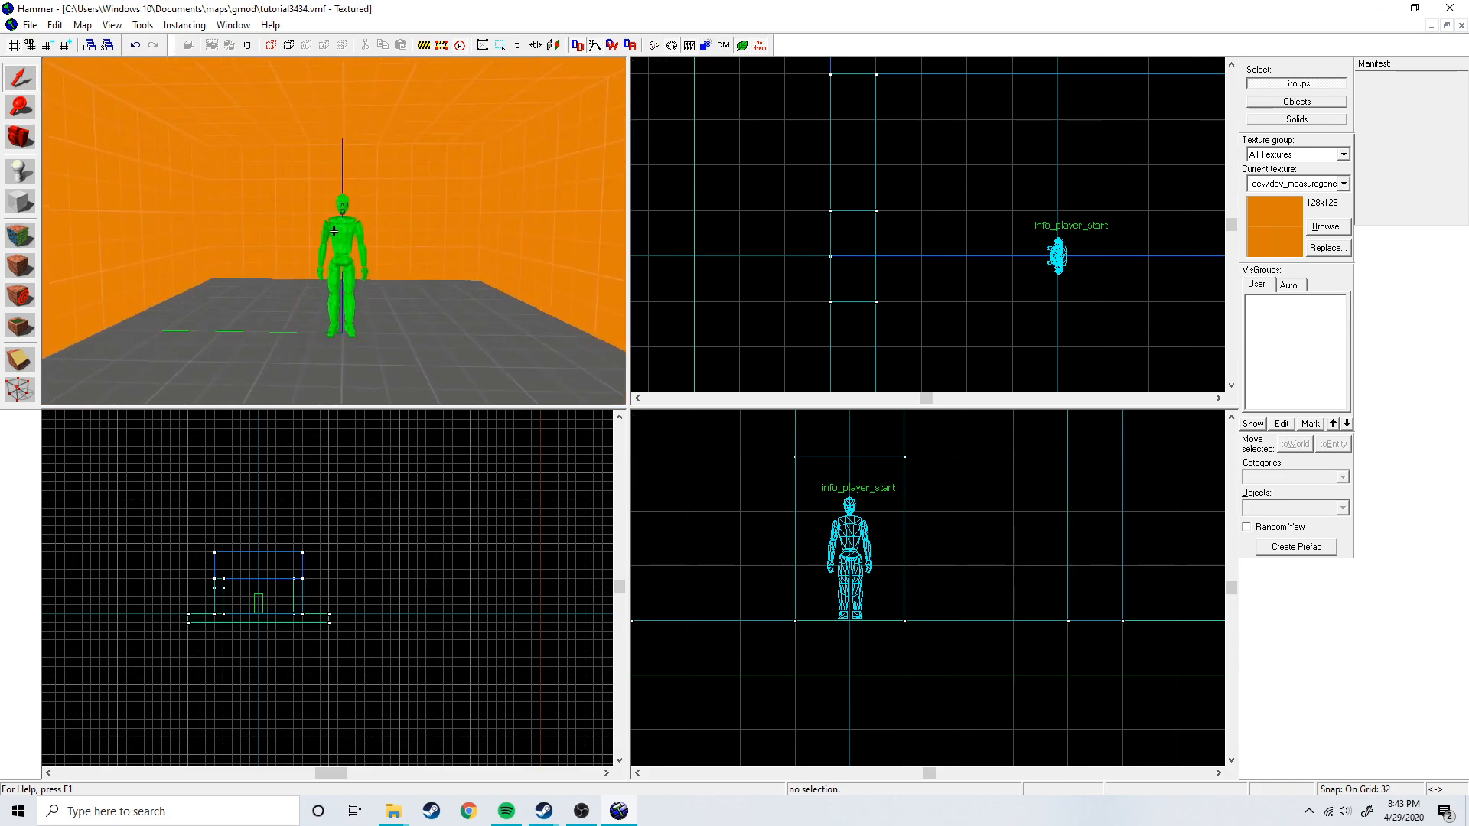
pyautogui.press('s')
pyautogui.press('s')
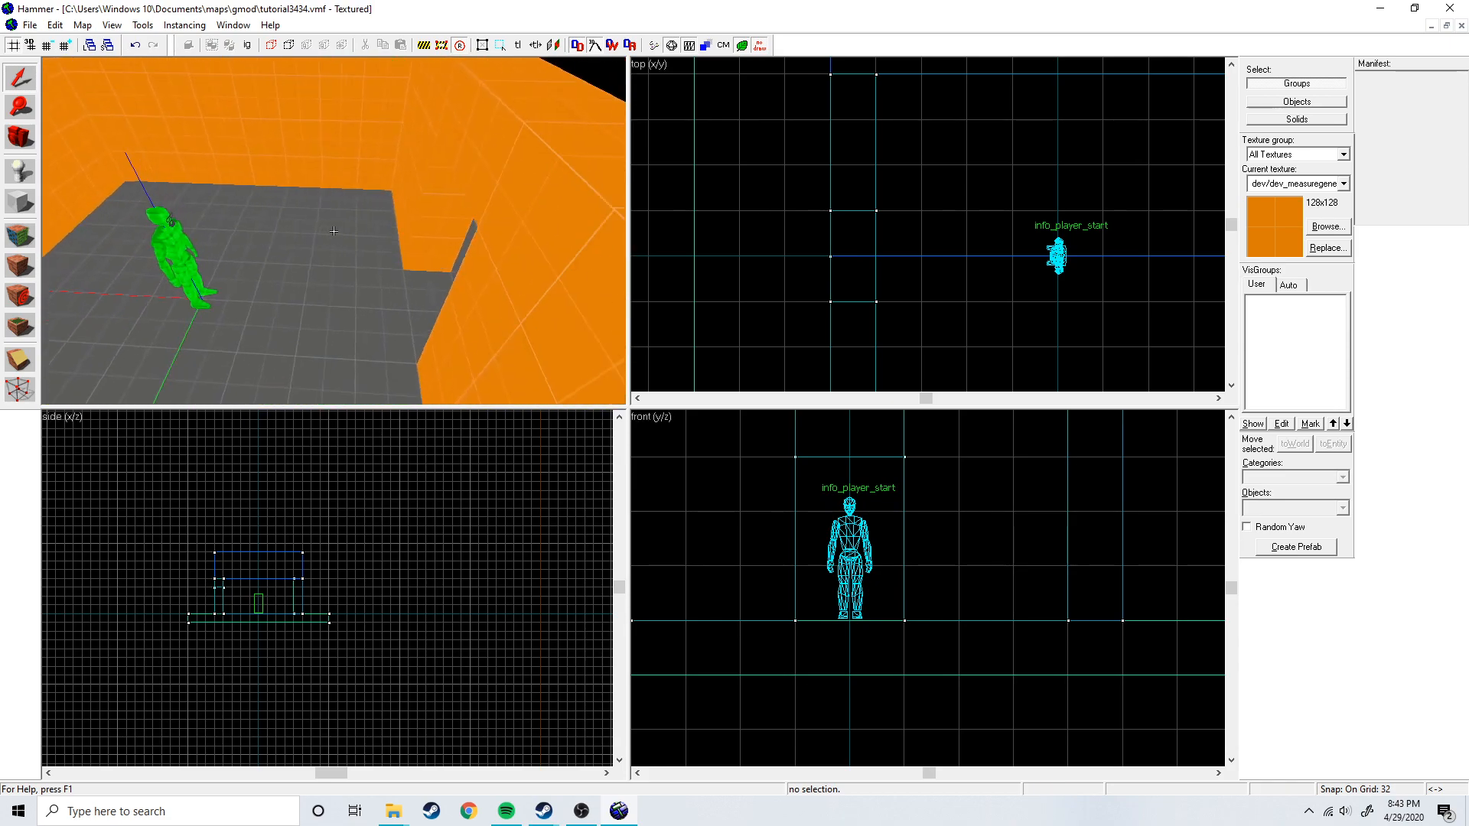
pyautogui.press('w')
pyautogui.press('s')
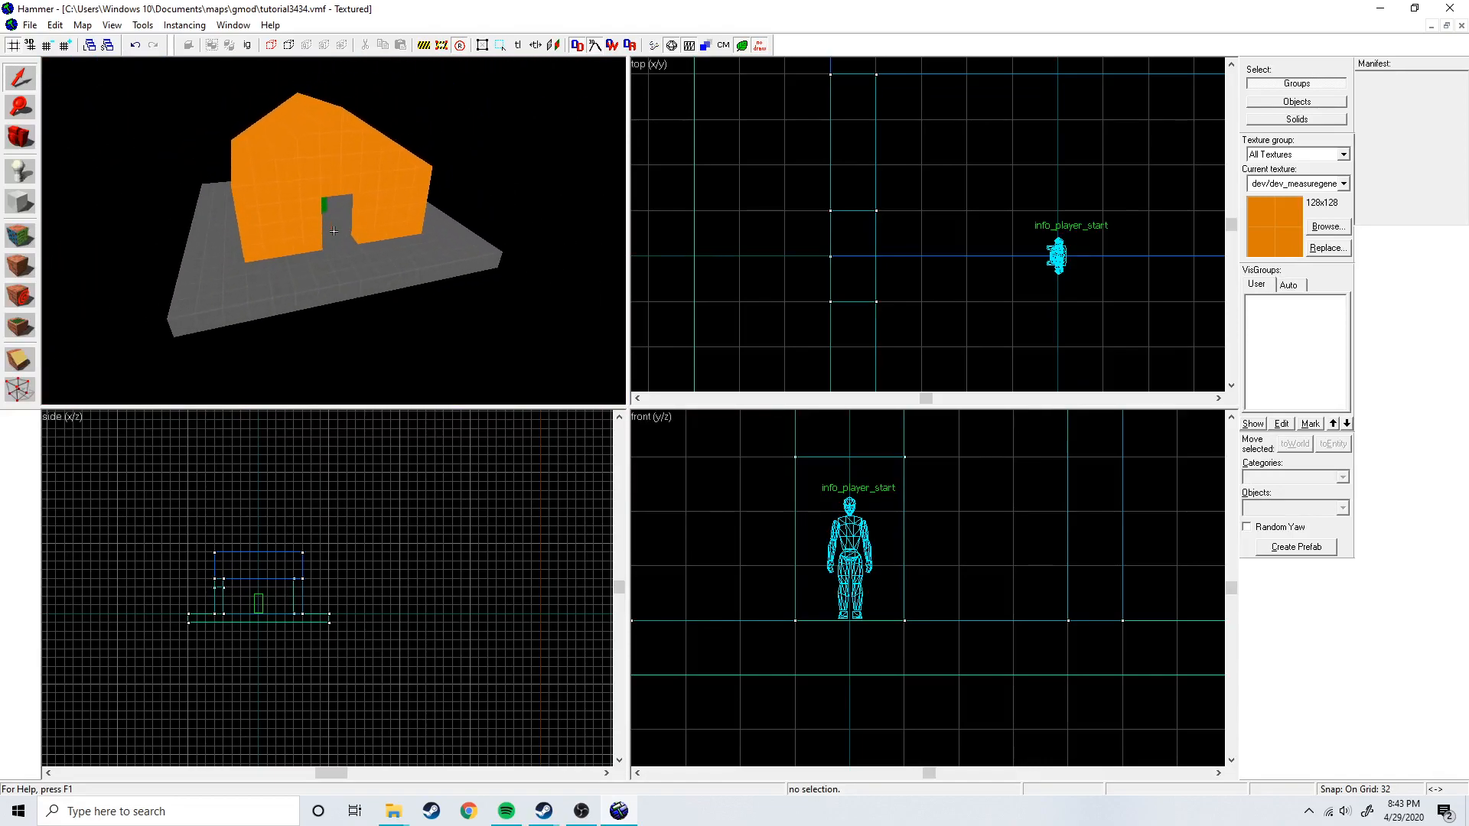
pyautogui.press('z')
pyautogui.press('z')
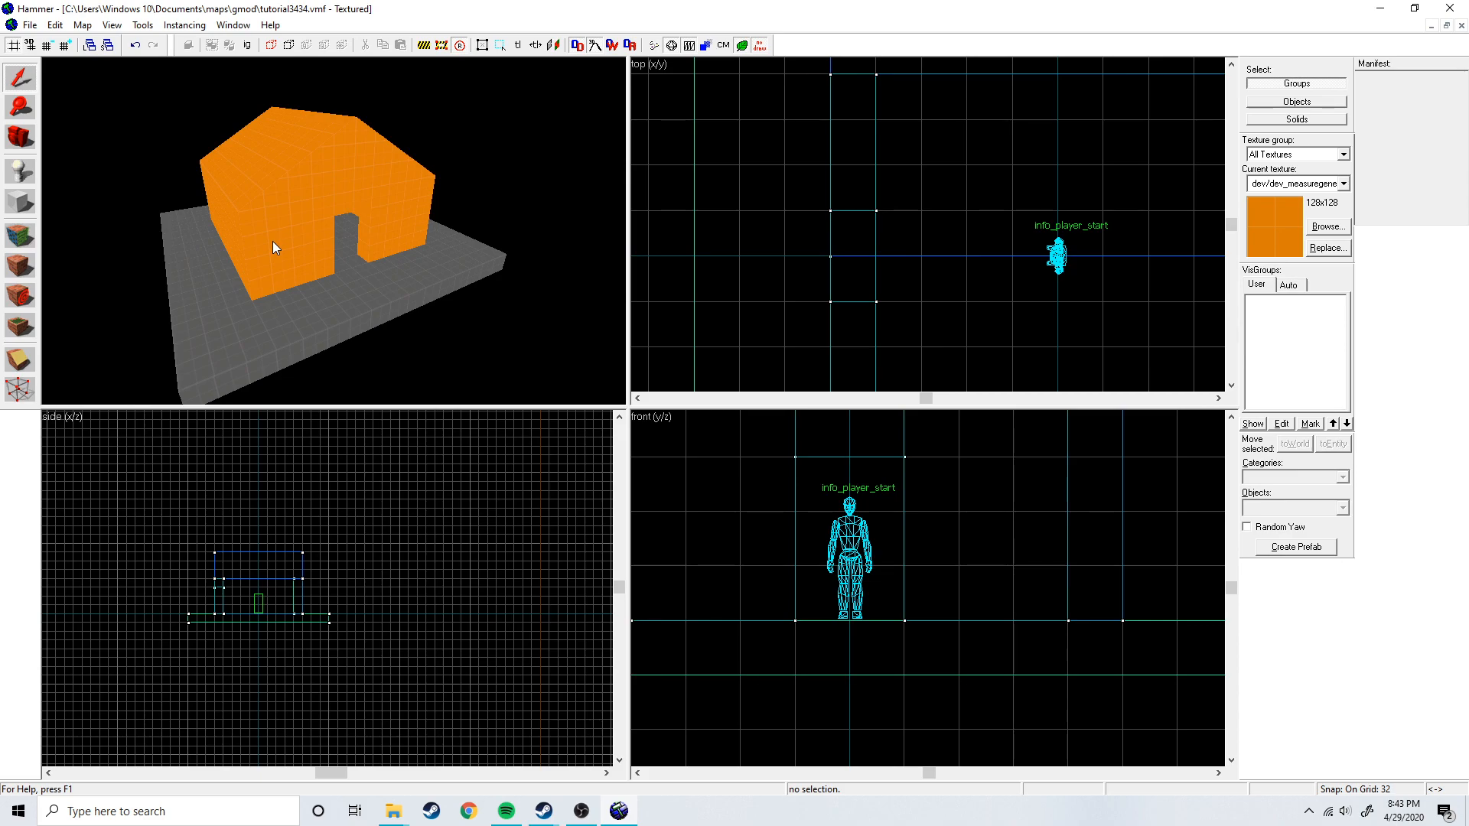
# Place two more info_player_start entities on the floor outside the house.
pyautogui.hotkey('shift', 'e')
pyautogui.click(208, 275)
pyautogui.click(289, 325)
pyautogui.click(19, 77)
pyautogui.click(163, 125)
pyautogui.press('z')
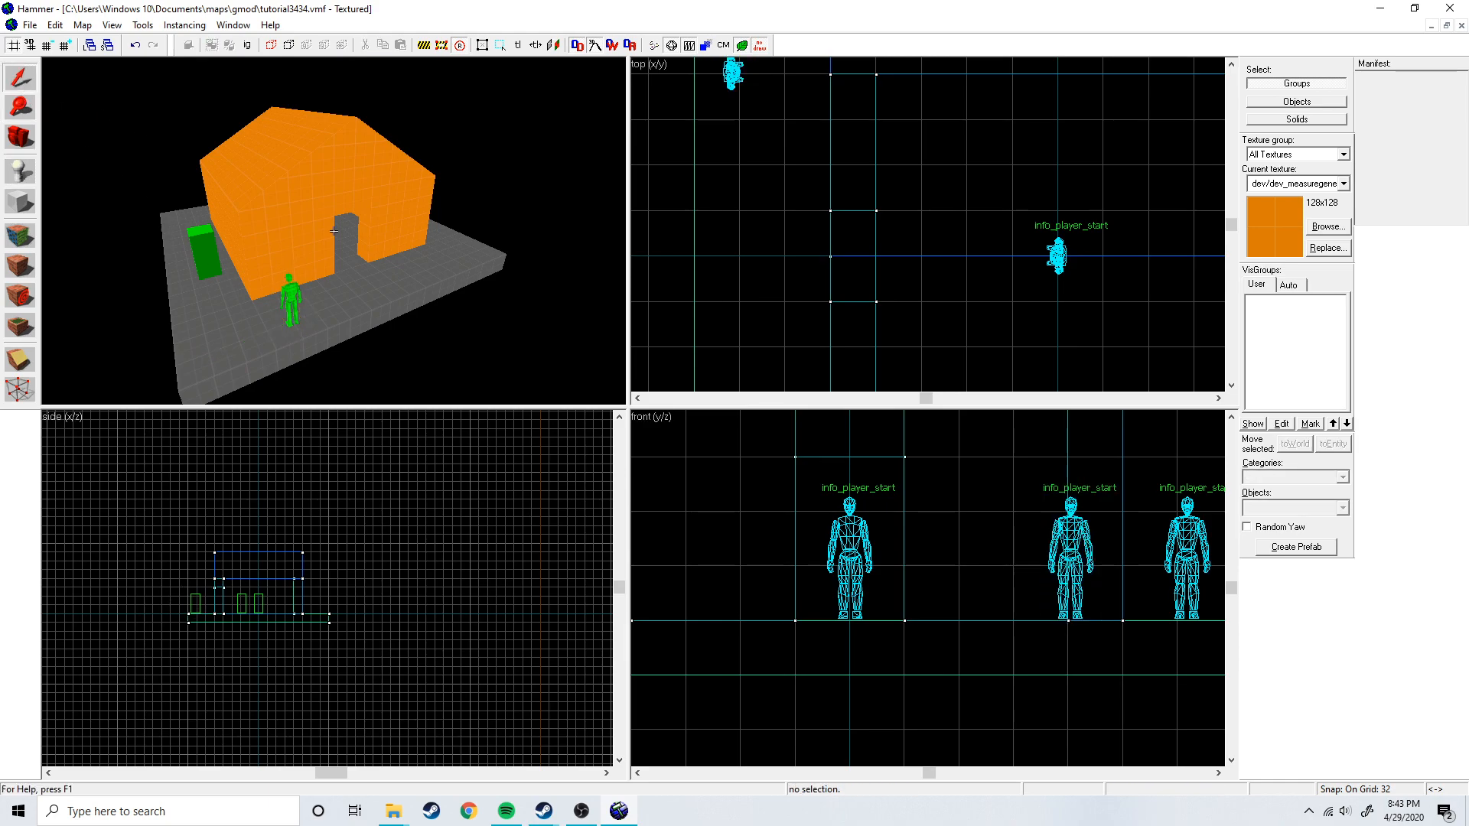
# Delete the two extra player starts outside the house.
pyautogui.click(203, 238)
pyautogui.press('Delete')
pyautogui.click(319, 275)
pyautogui.press('Delete')
# Prepare a new primitive block and choose tools/toolsskybox2d as its texture, filtering the texture browser by "2d".
pyautogui.click(20, 202)
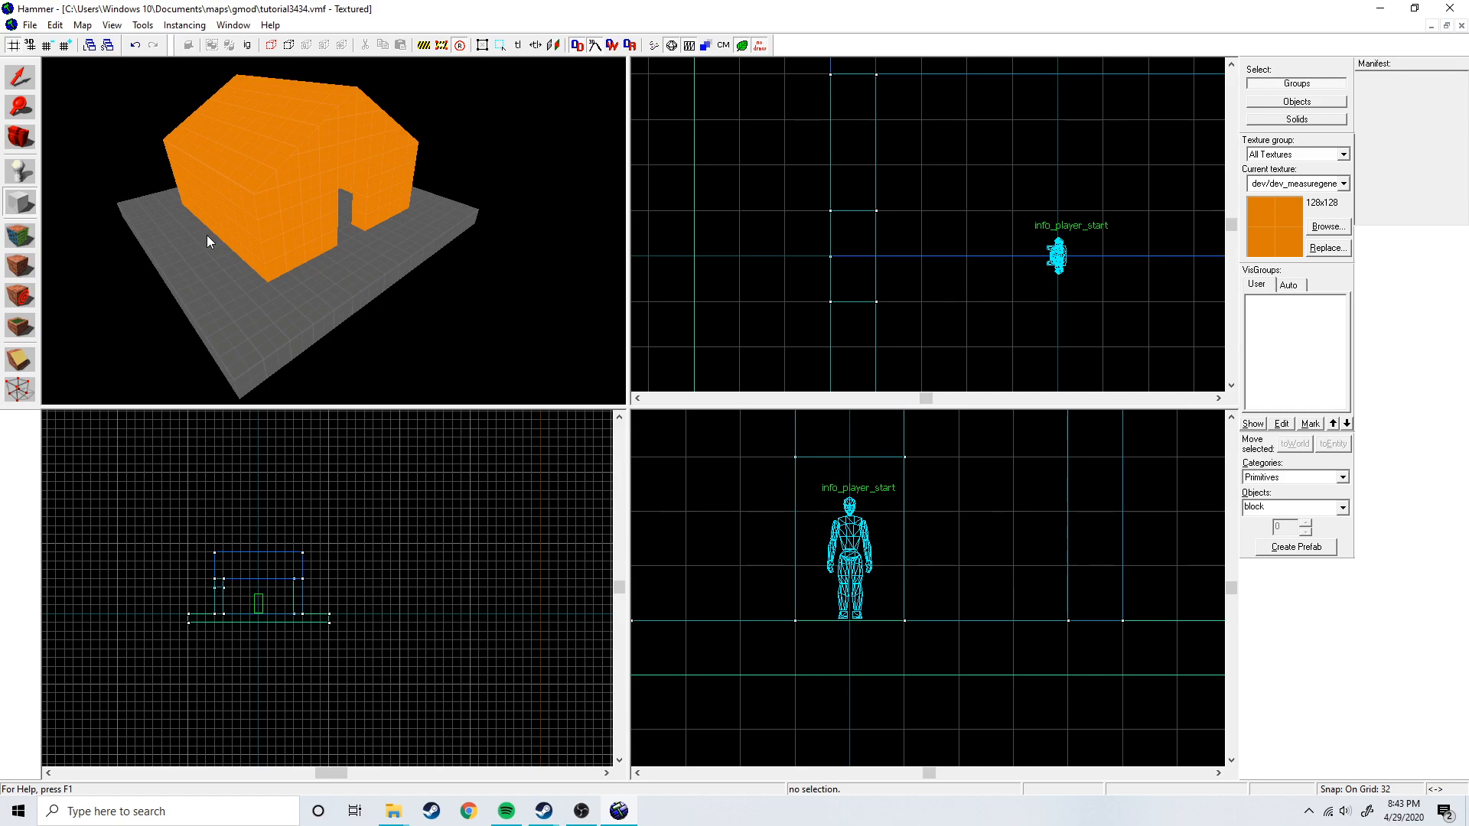
pyautogui.press('z')
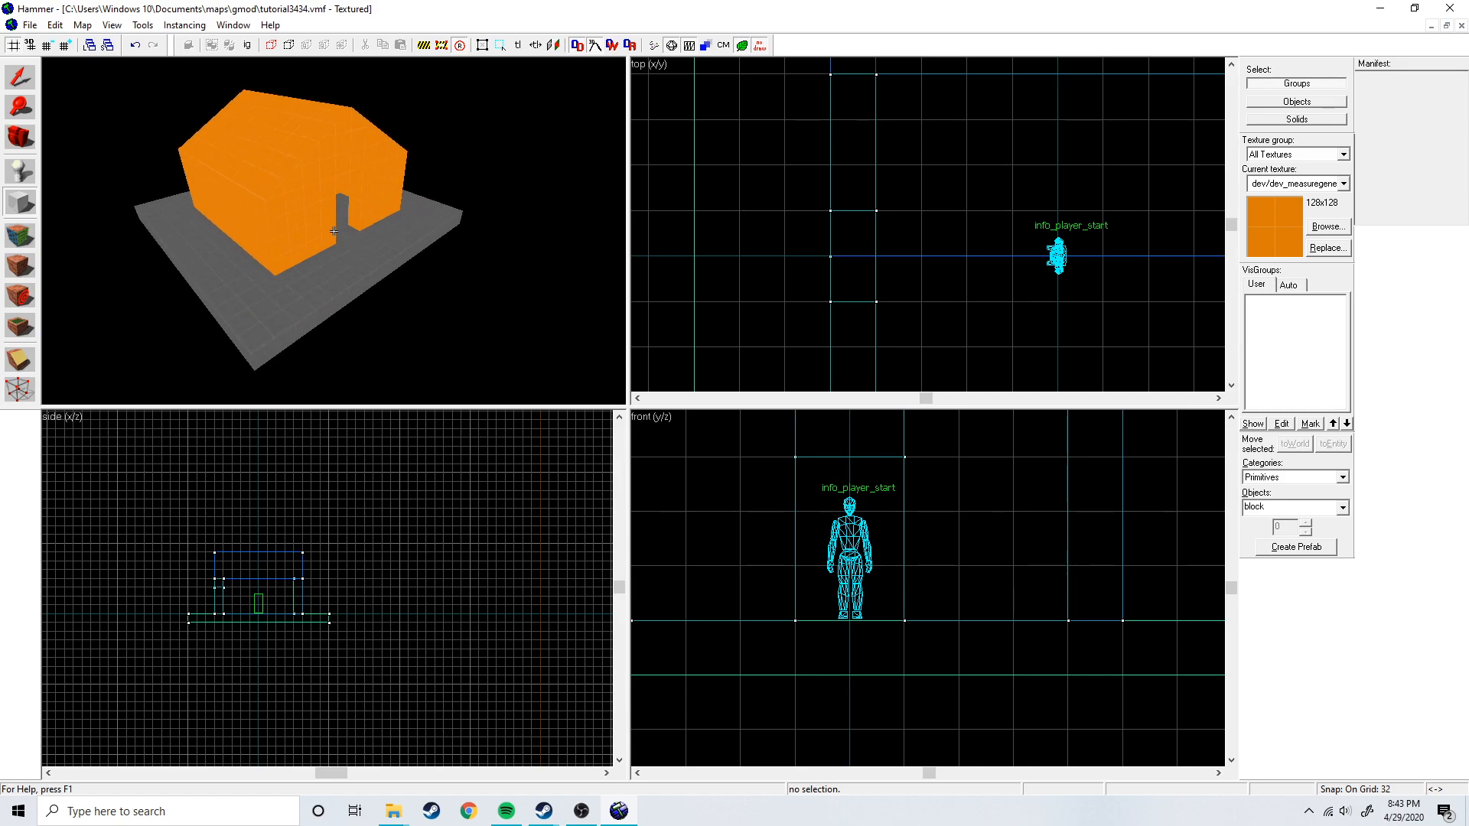
pyautogui.press('w')
pyautogui.press('s')
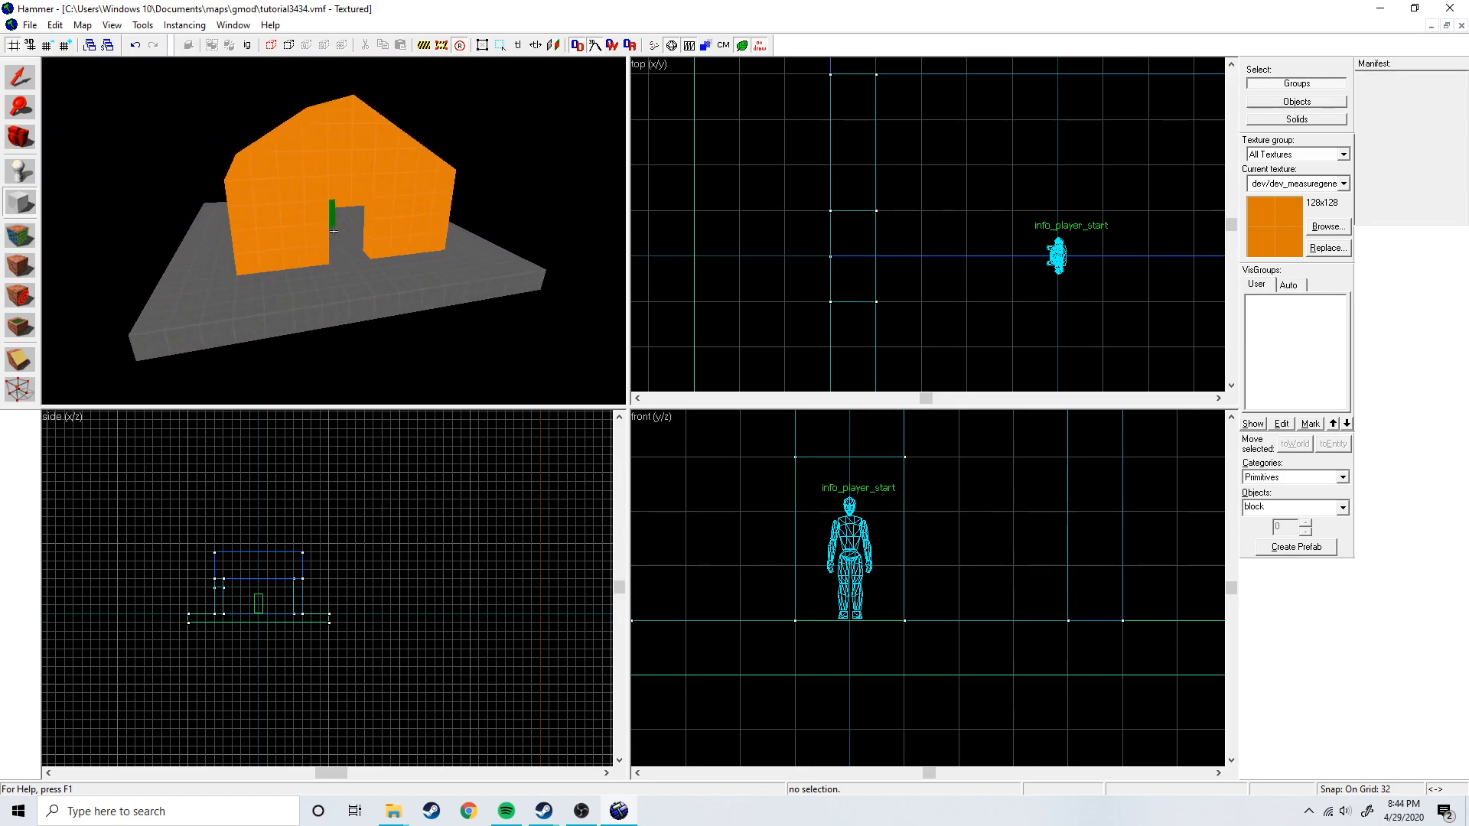
pyautogui.press('z')
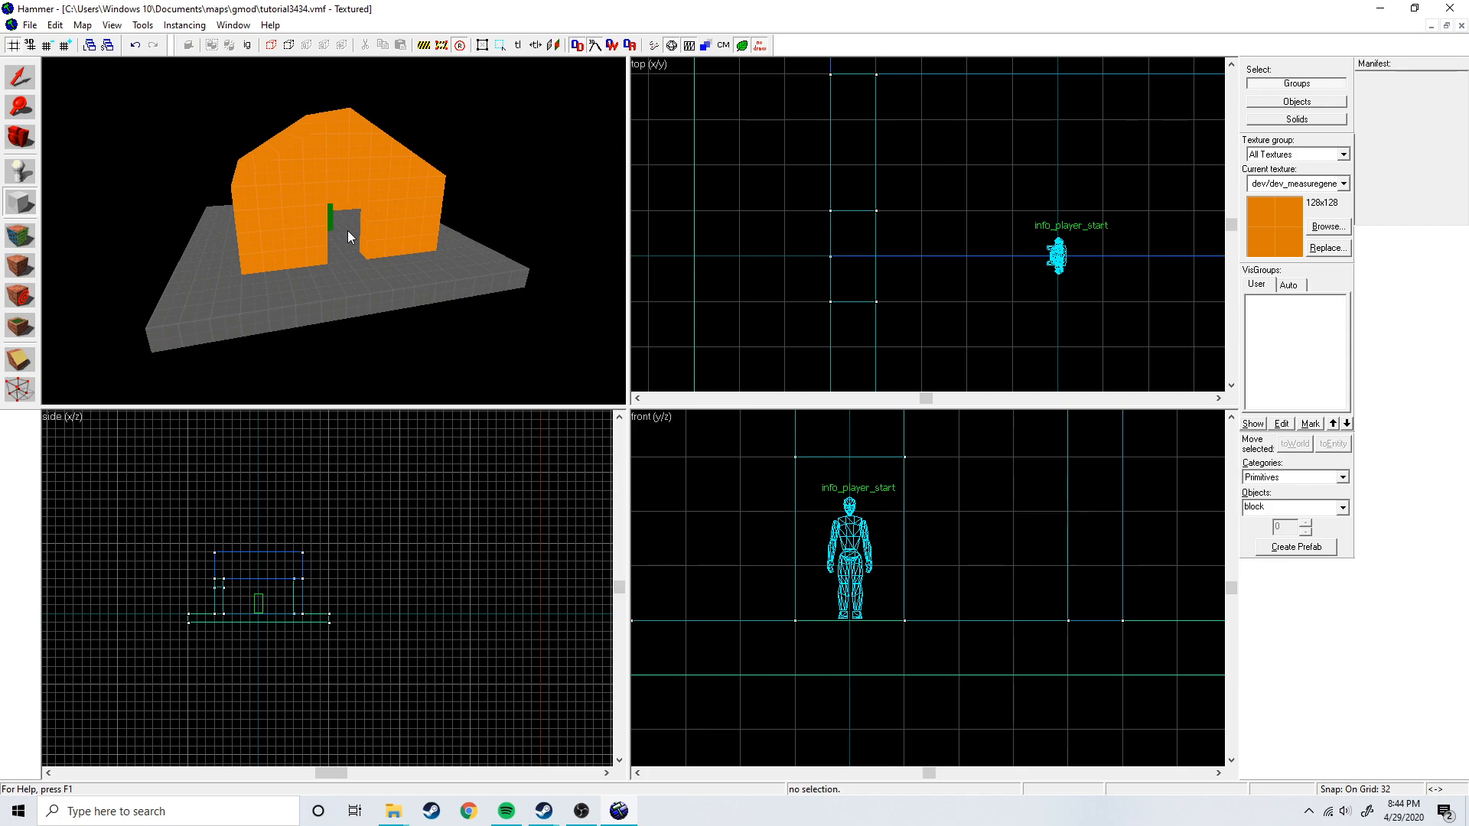
pyautogui.scroll(-6, 842, 115)
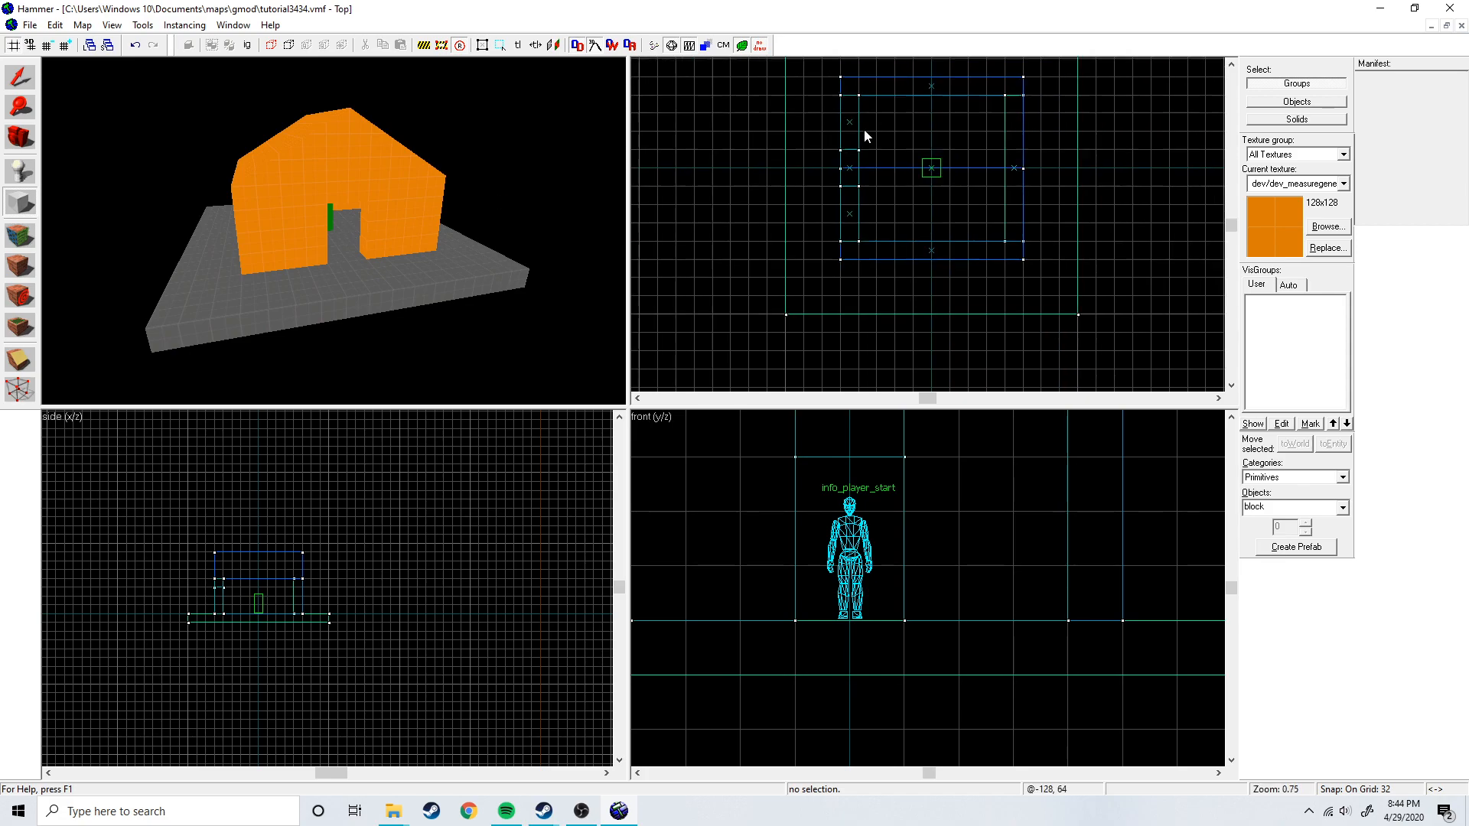
pyautogui.scroll(2, 879, 127)
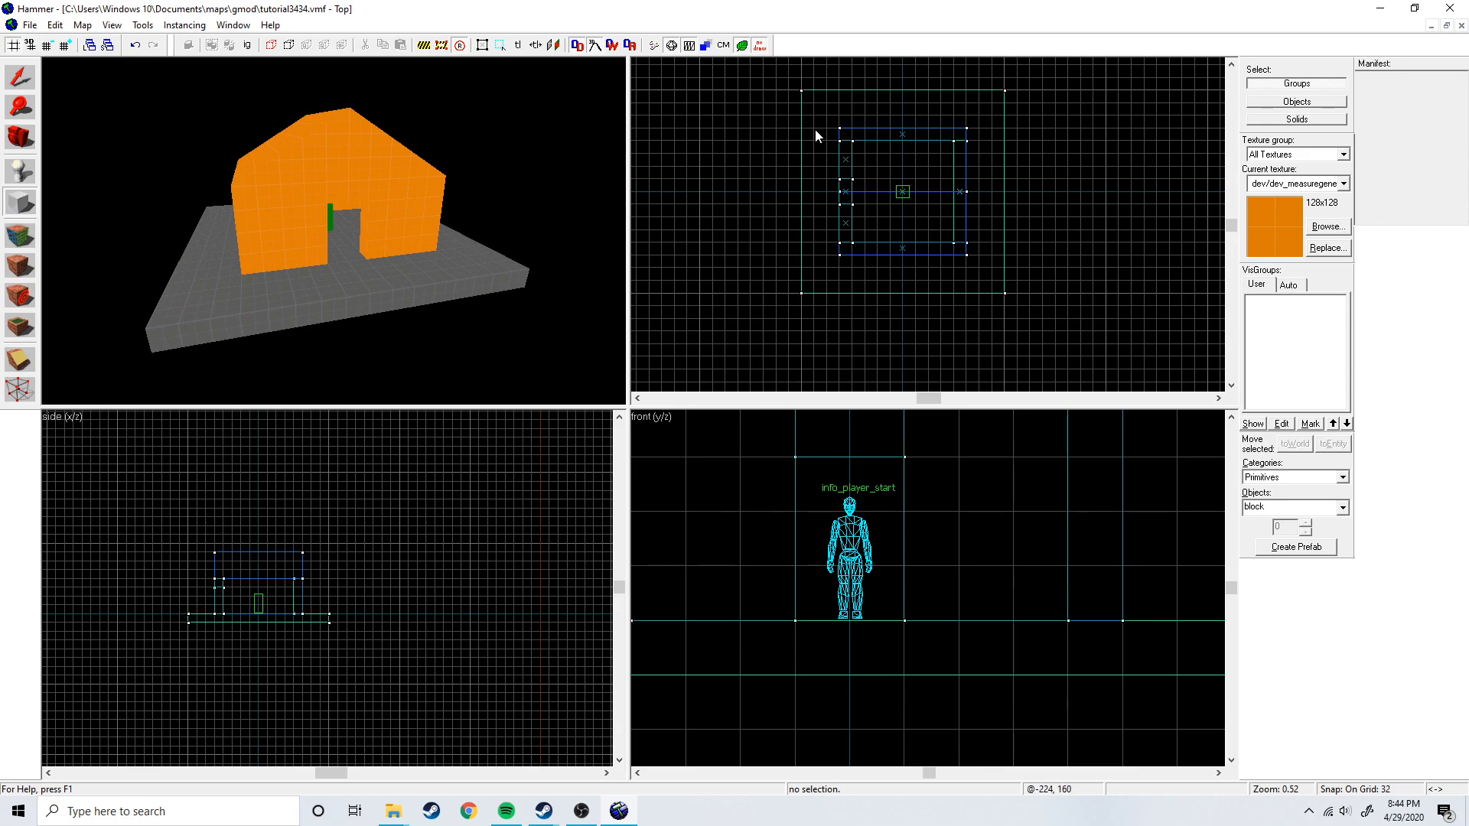
pyautogui.click(1325, 226)
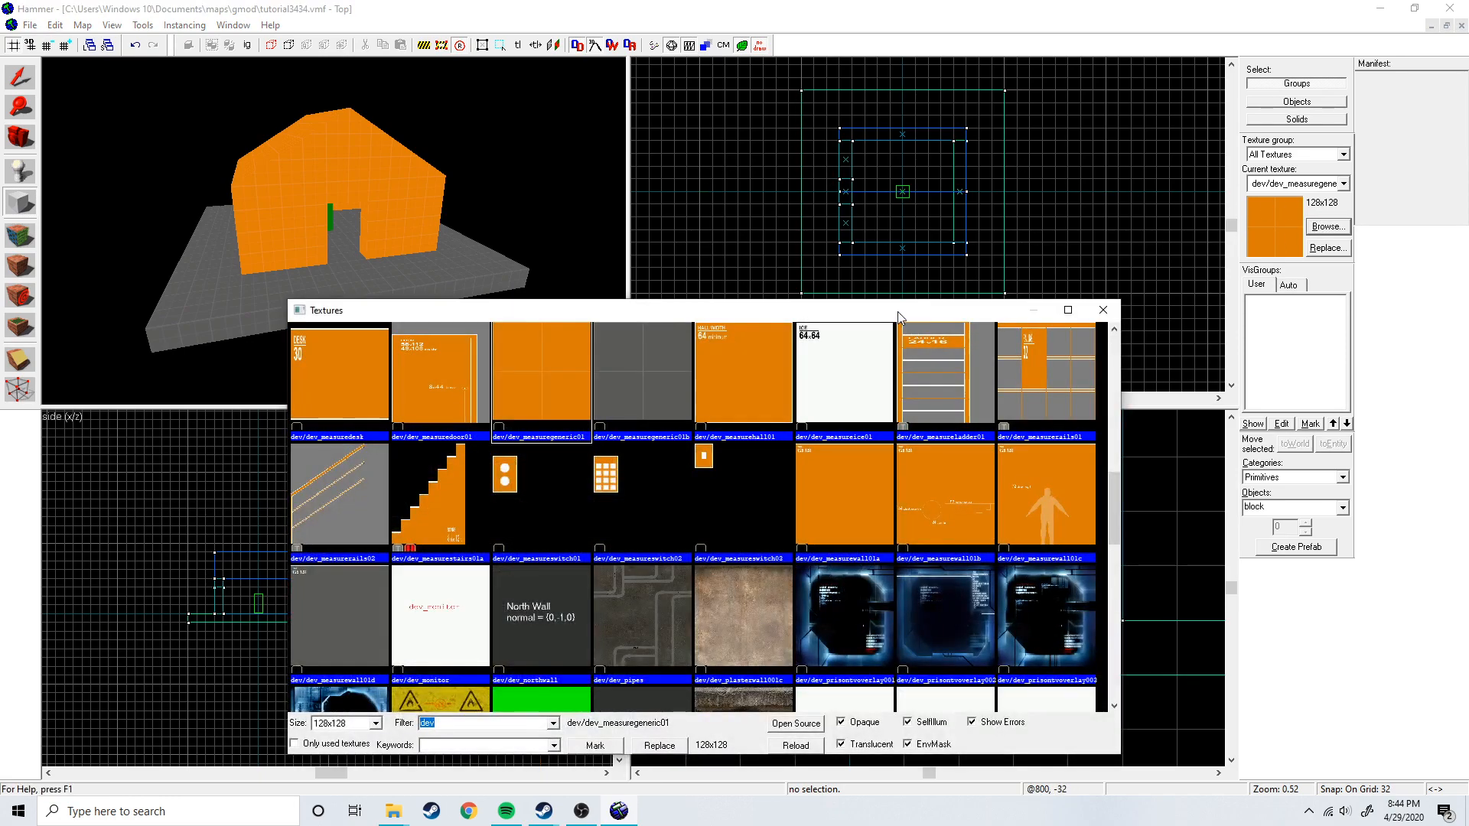
pyautogui.write('2d')
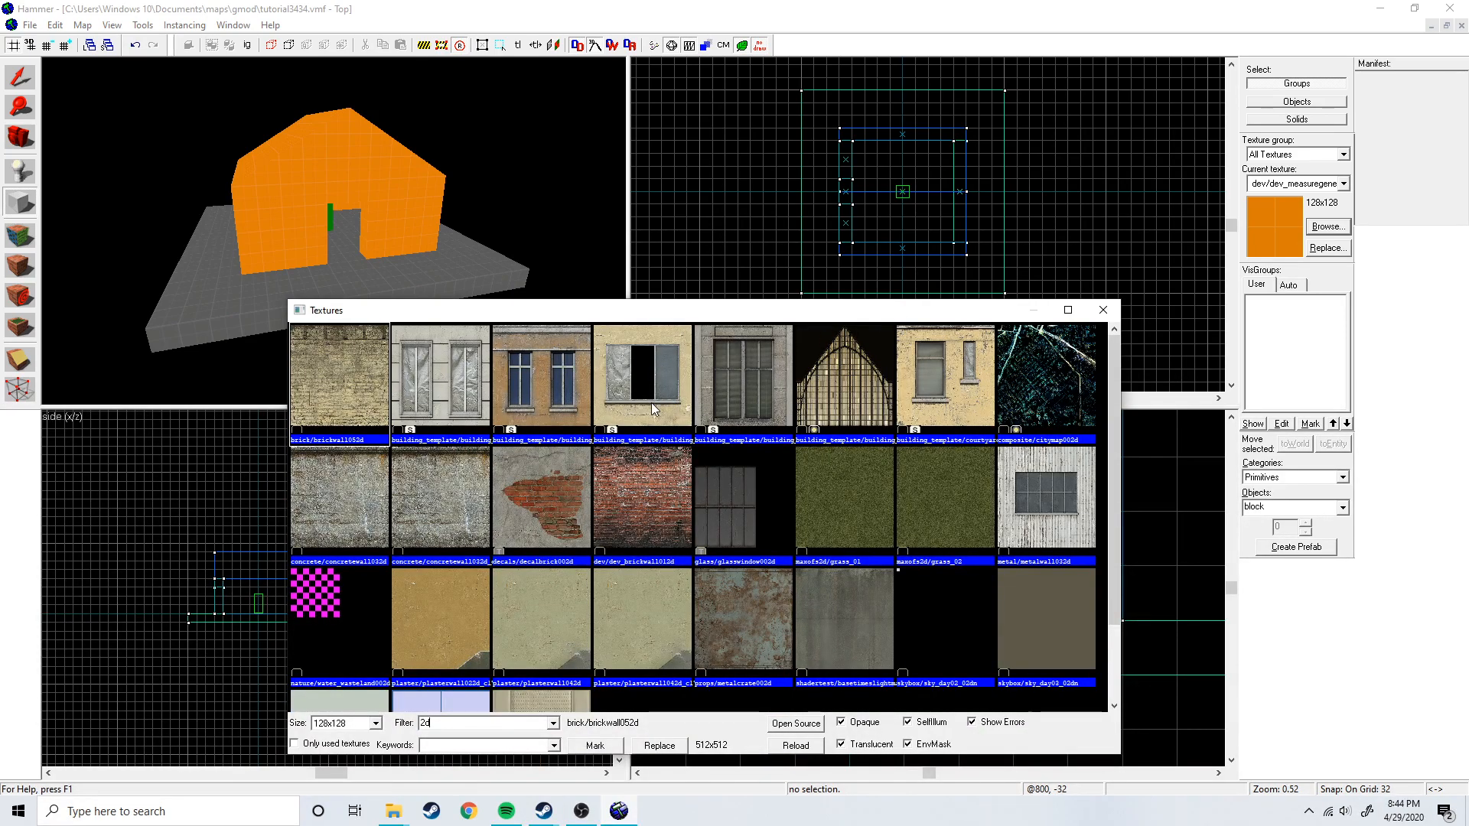
pyautogui.scroll(-3, 652, 413)
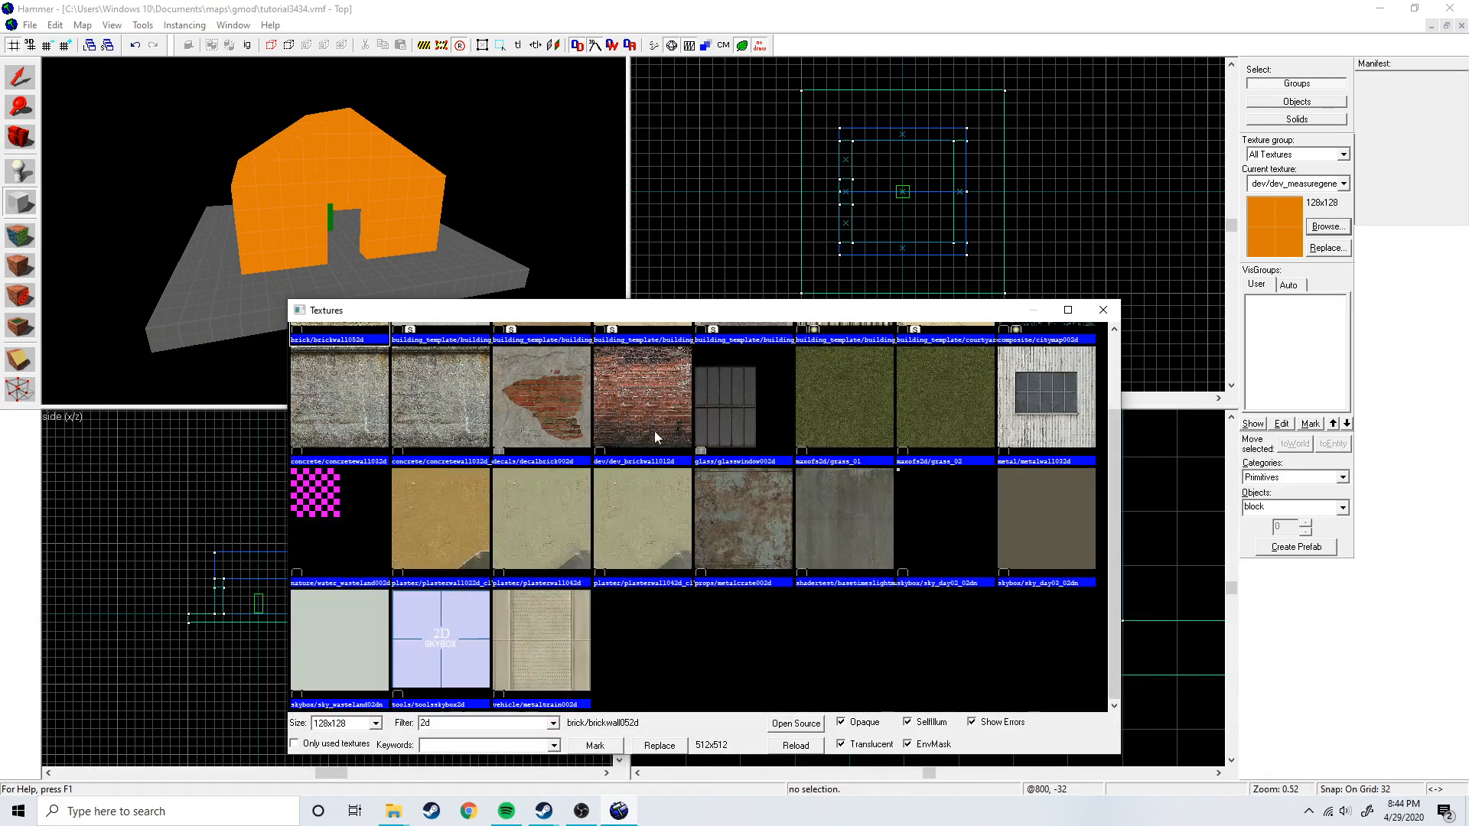
pyautogui.click(438, 642)
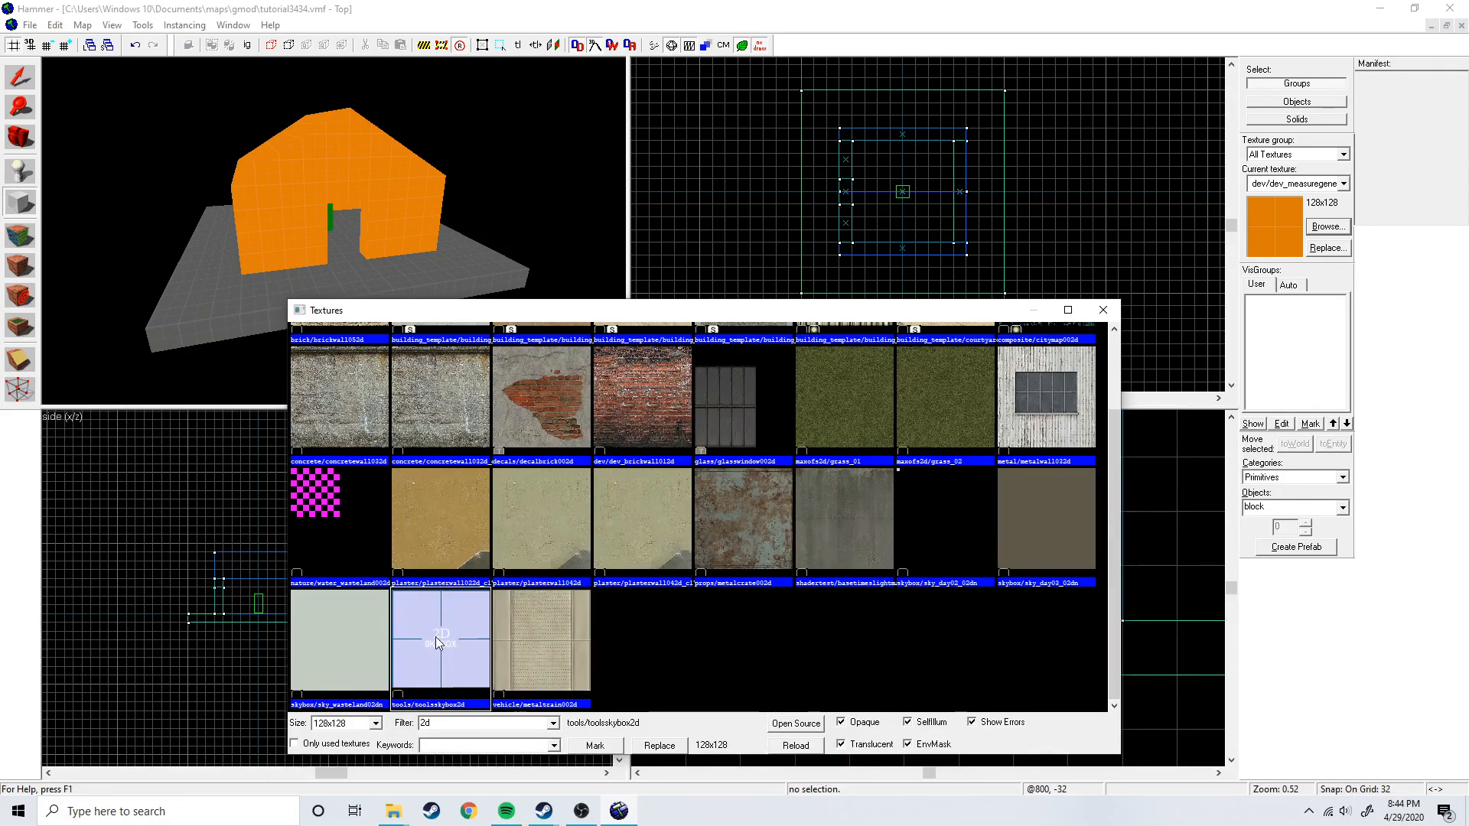
pyautogui.doubleClick(458, 677)
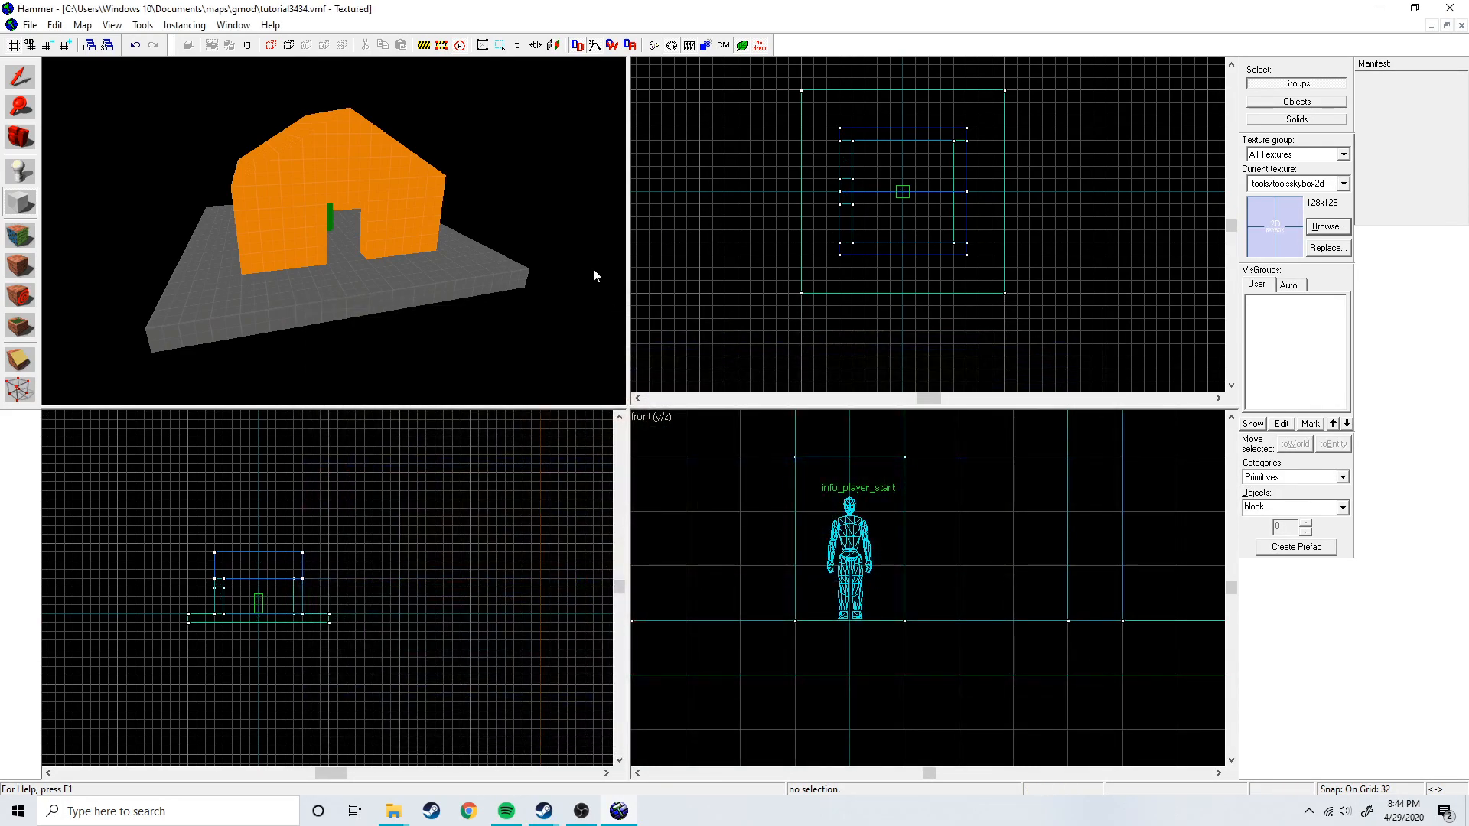
# Create a skybox block 512 by 512 units and 288 units high, enclosing the whole floor and house.
pyautogui.moveTo(801, 92); pyautogui.dragTo(1002, 300)
pyautogui.scroll(-2, 847, 547)
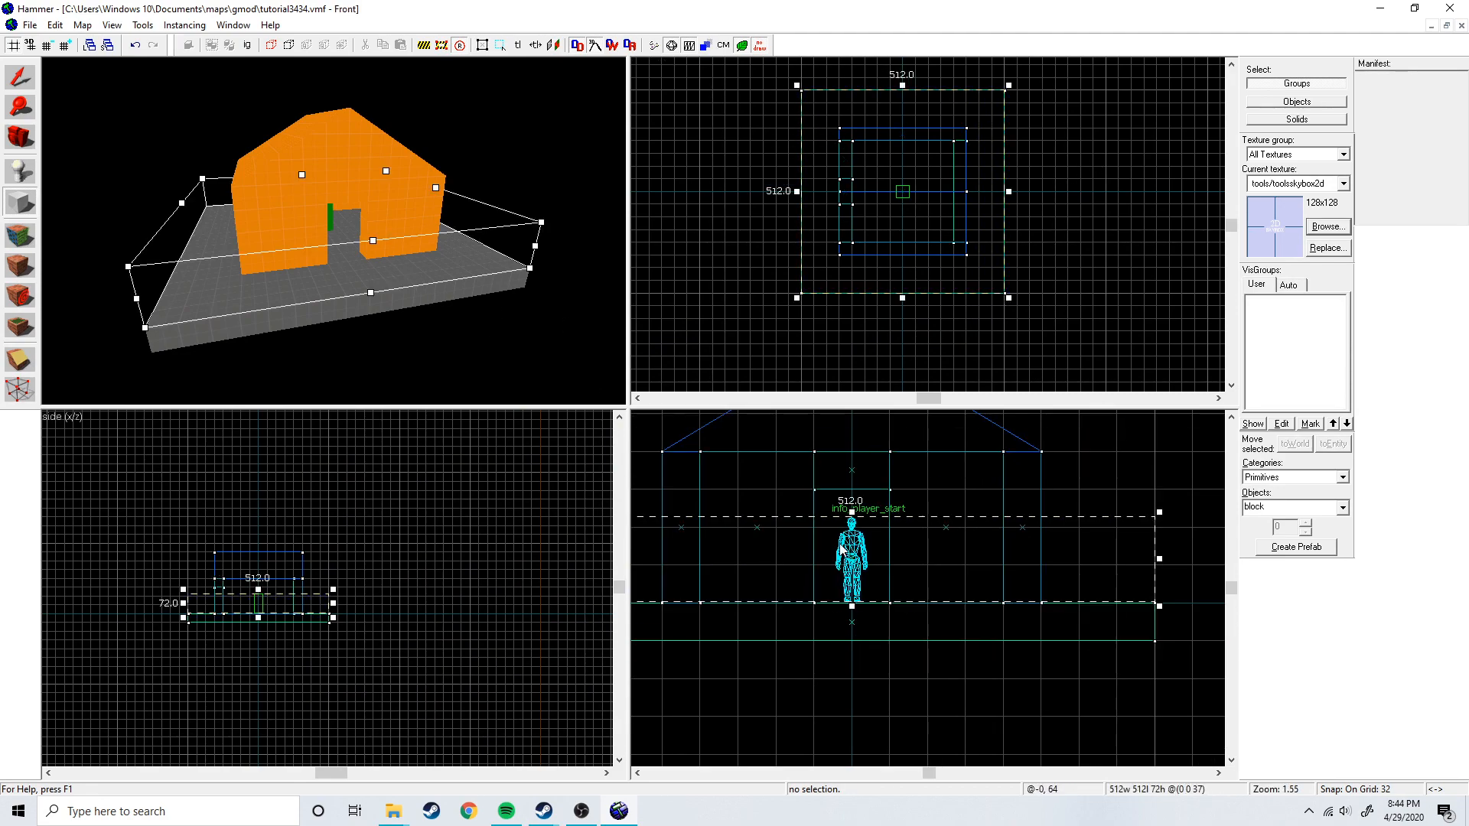
pyautogui.moveTo(852, 606); pyautogui.dragTo(846, 483)
pyautogui.scroll(-5, 857, 621)
pyautogui.scroll(3, 857, 619)
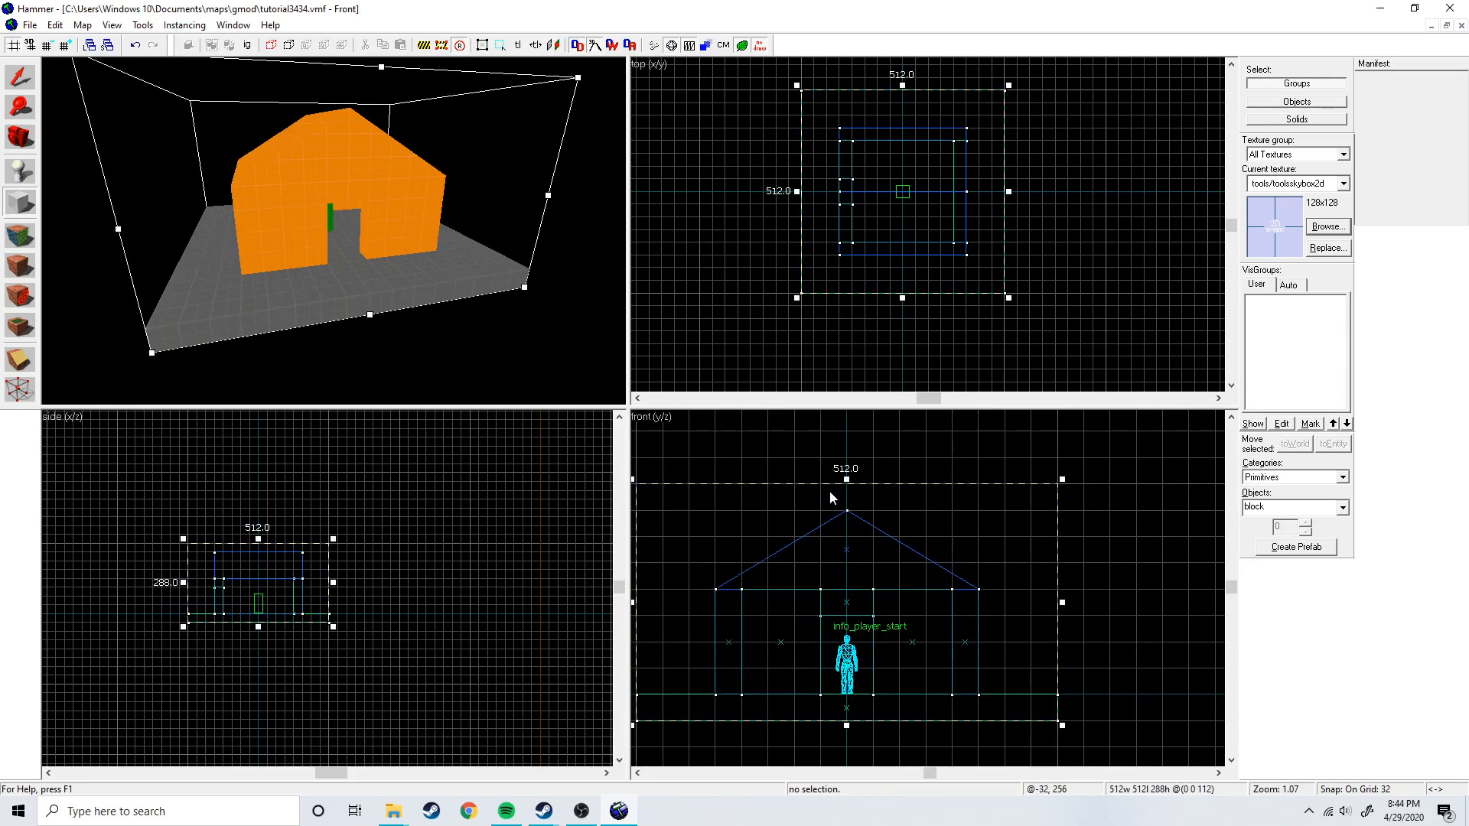
pyautogui.press('z')
pyautogui.press('s')
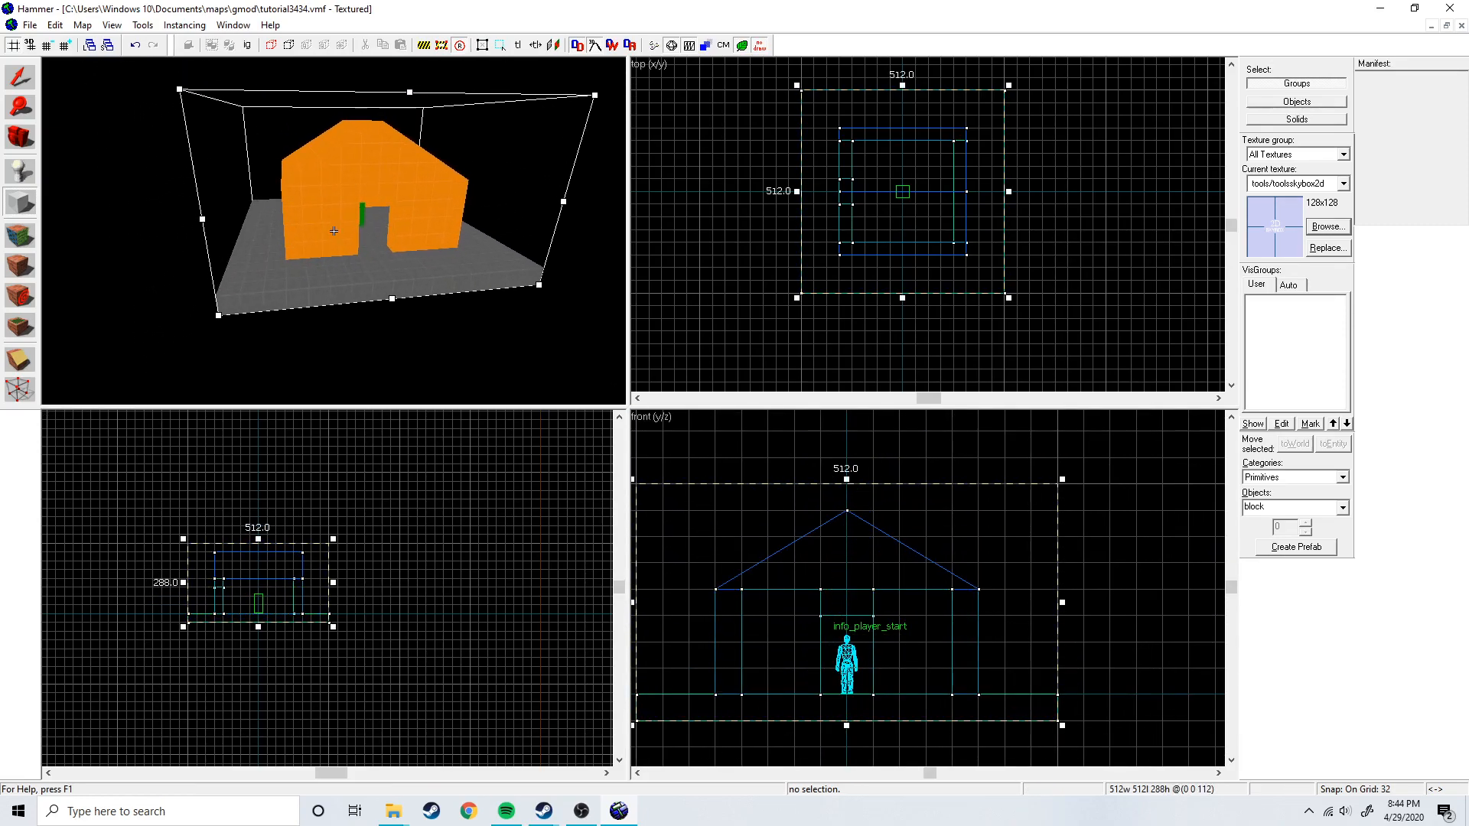
pyautogui.press('s')
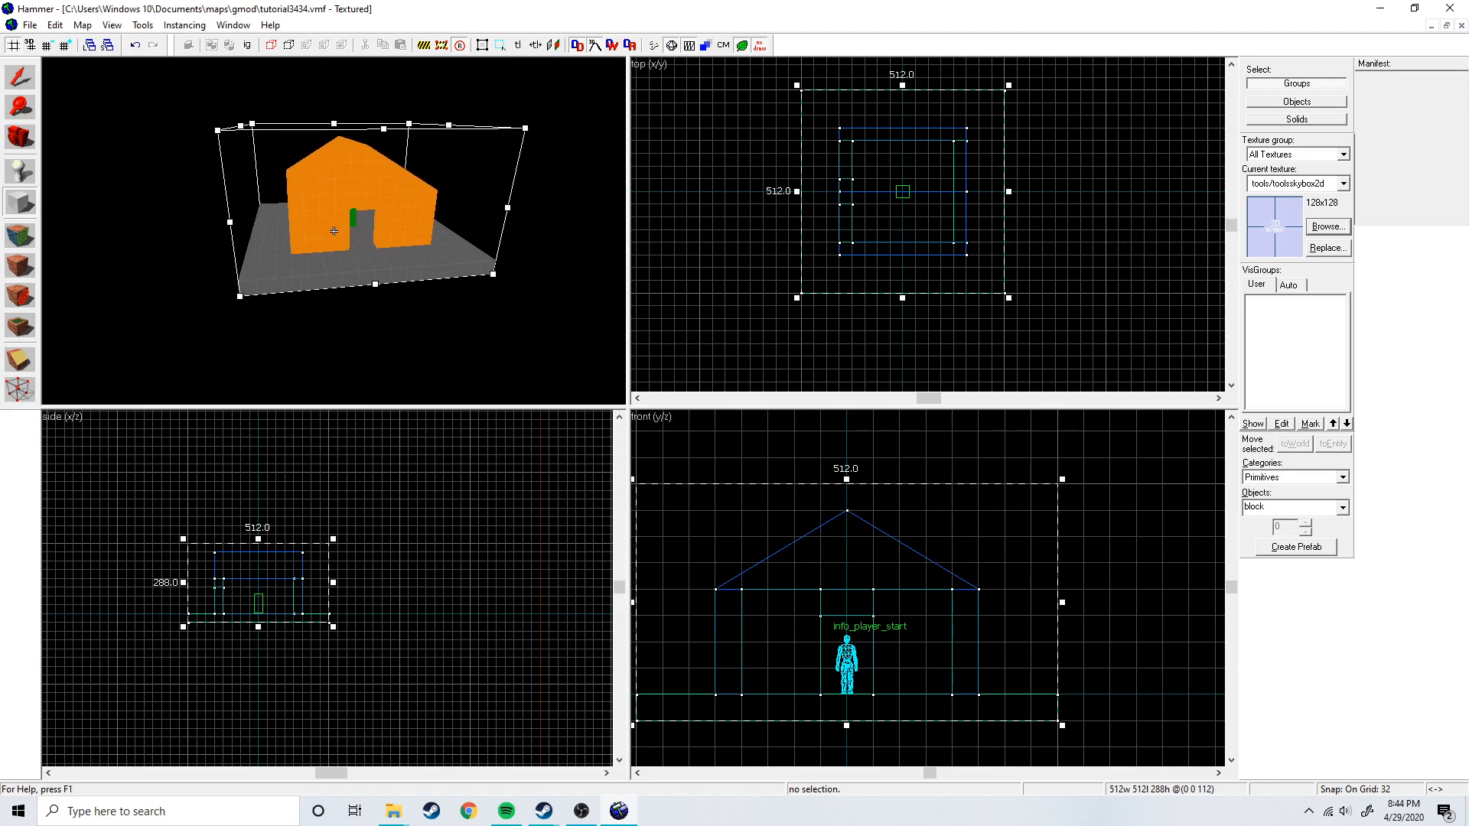
pyautogui.press('d')
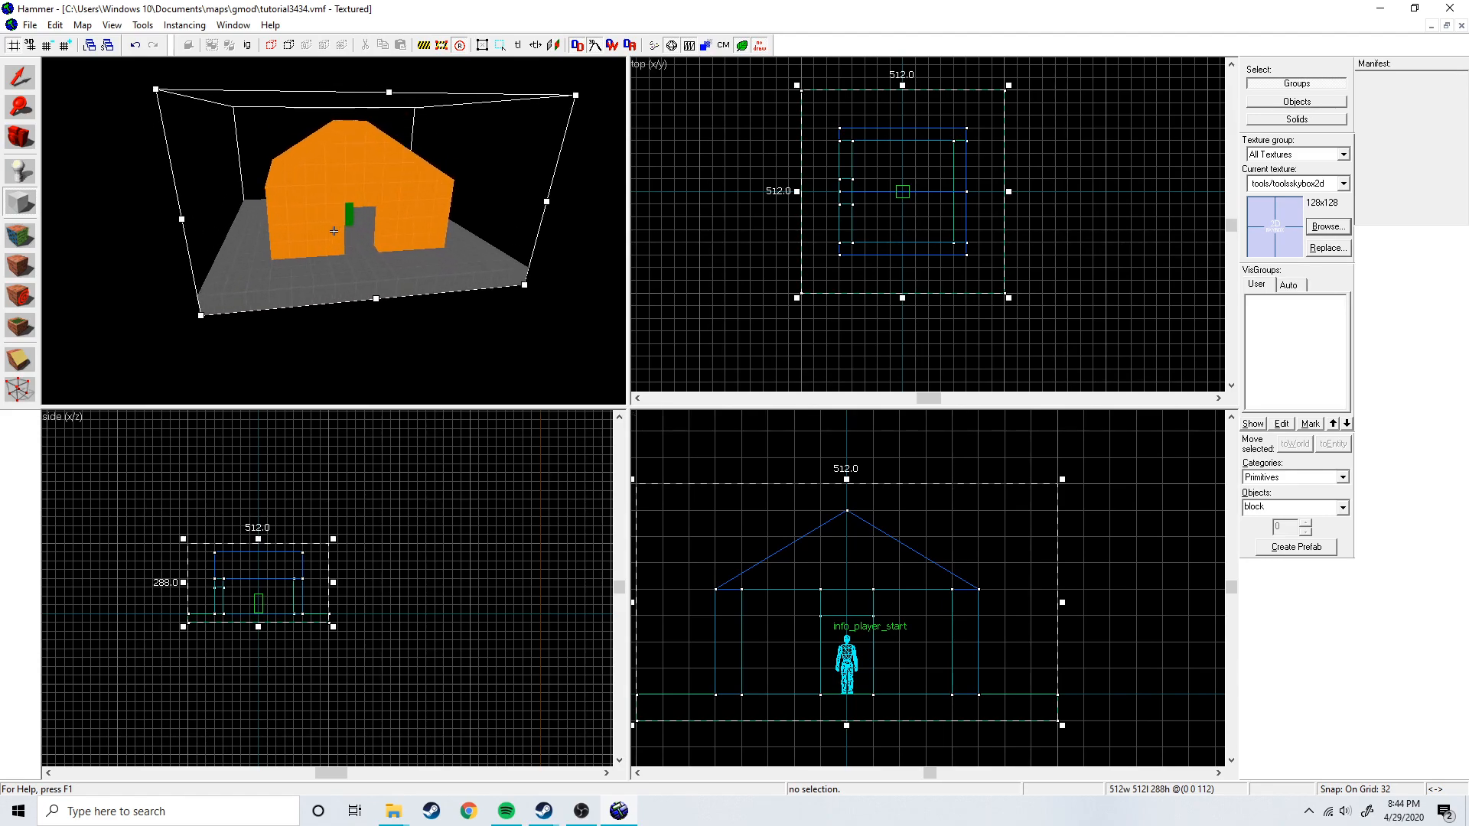
pyautogui.press('z')
pyautogui.press('Return')
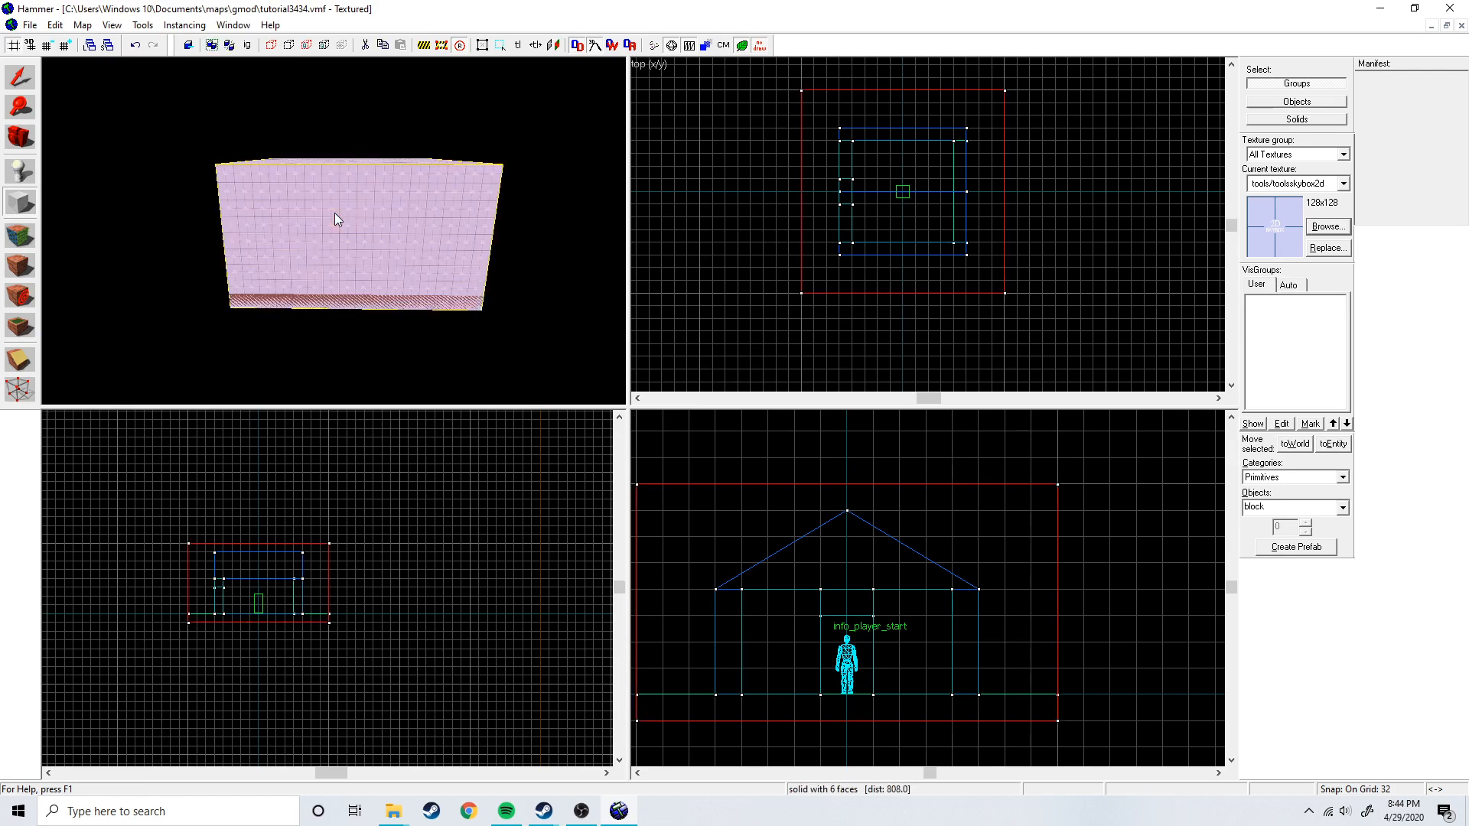
# Hollow the skybox block outward with a wall thickness of -32.
pyautogui.press('z')
pyautogui.press('w')
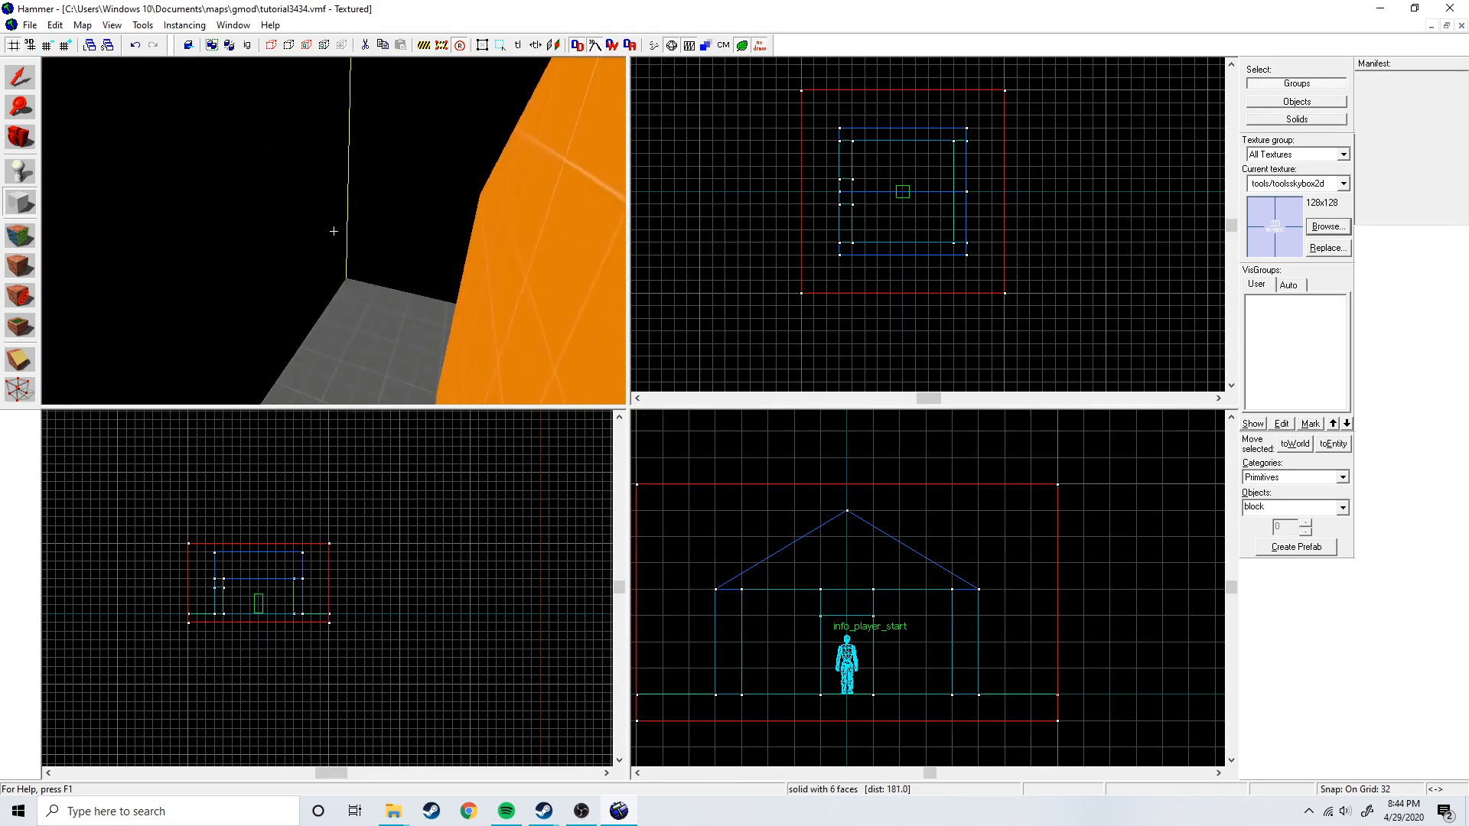
pyautogui.press('s')
pyautogui.press('z')
pyautogui.click(24, 70)
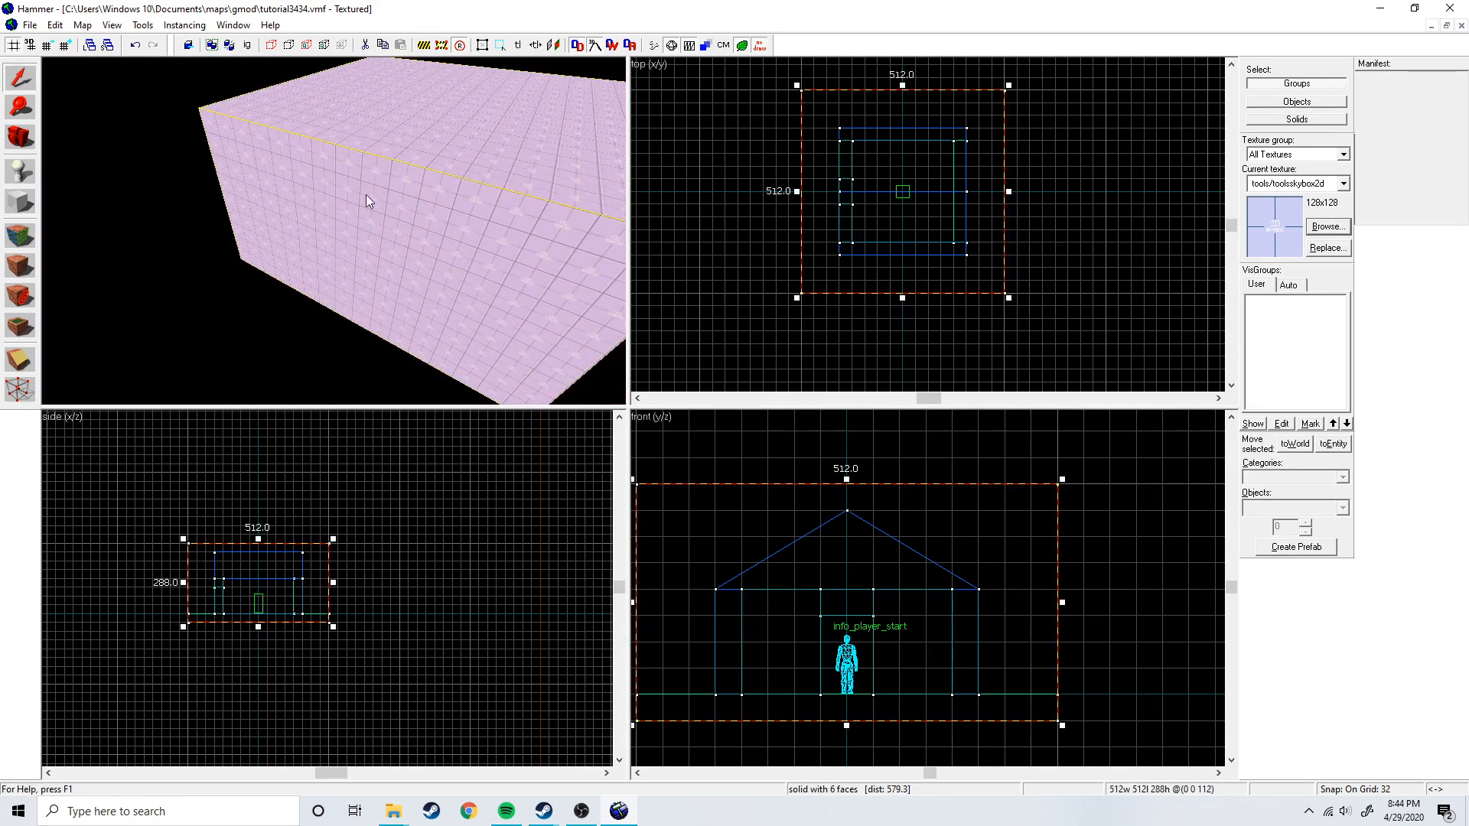
pyautogui.click(141, 27)
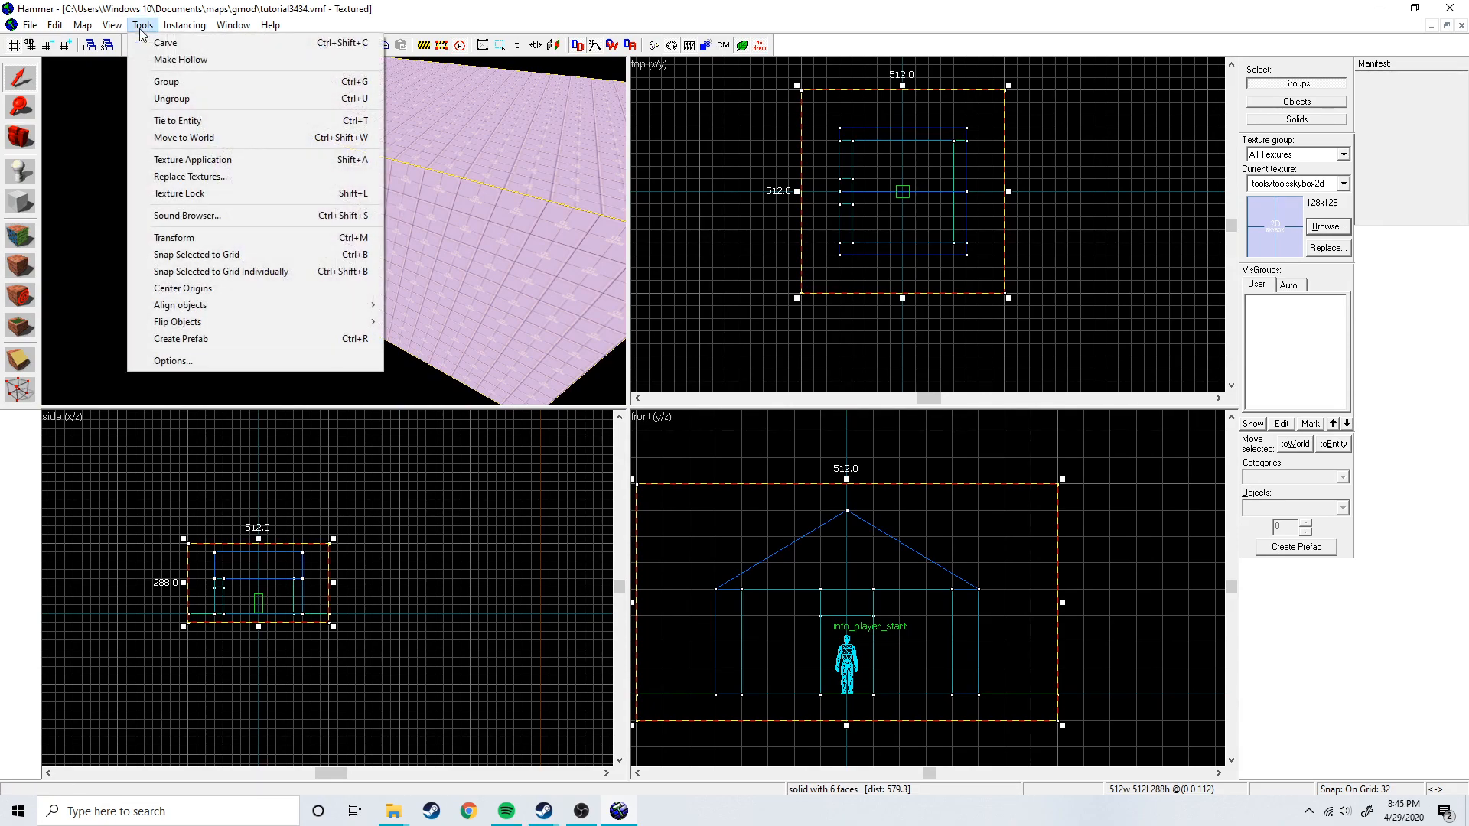
pyautogui.click(196, 63)
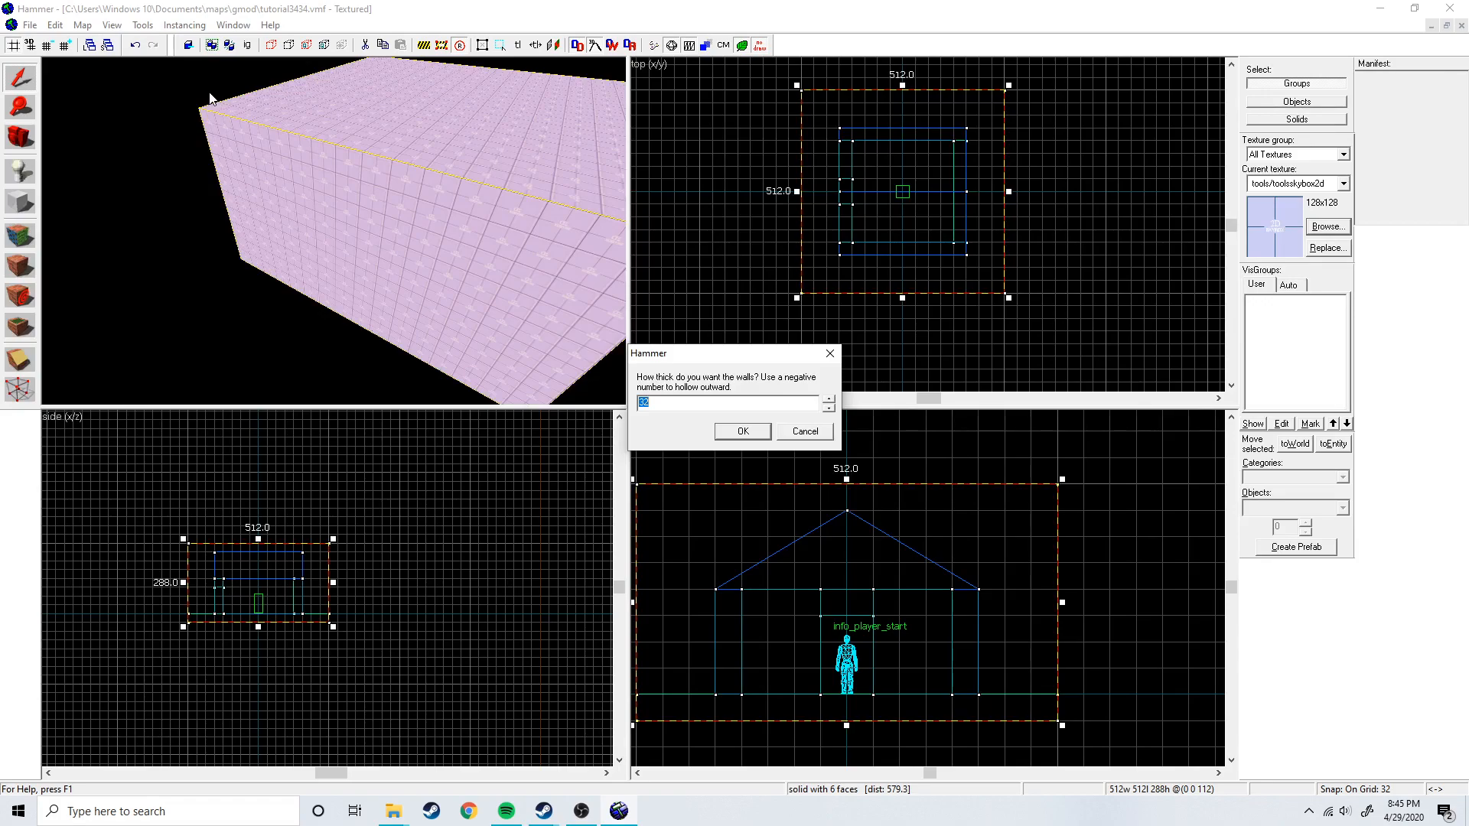
pyautogui.write('-')
pyautogui.press('Return')
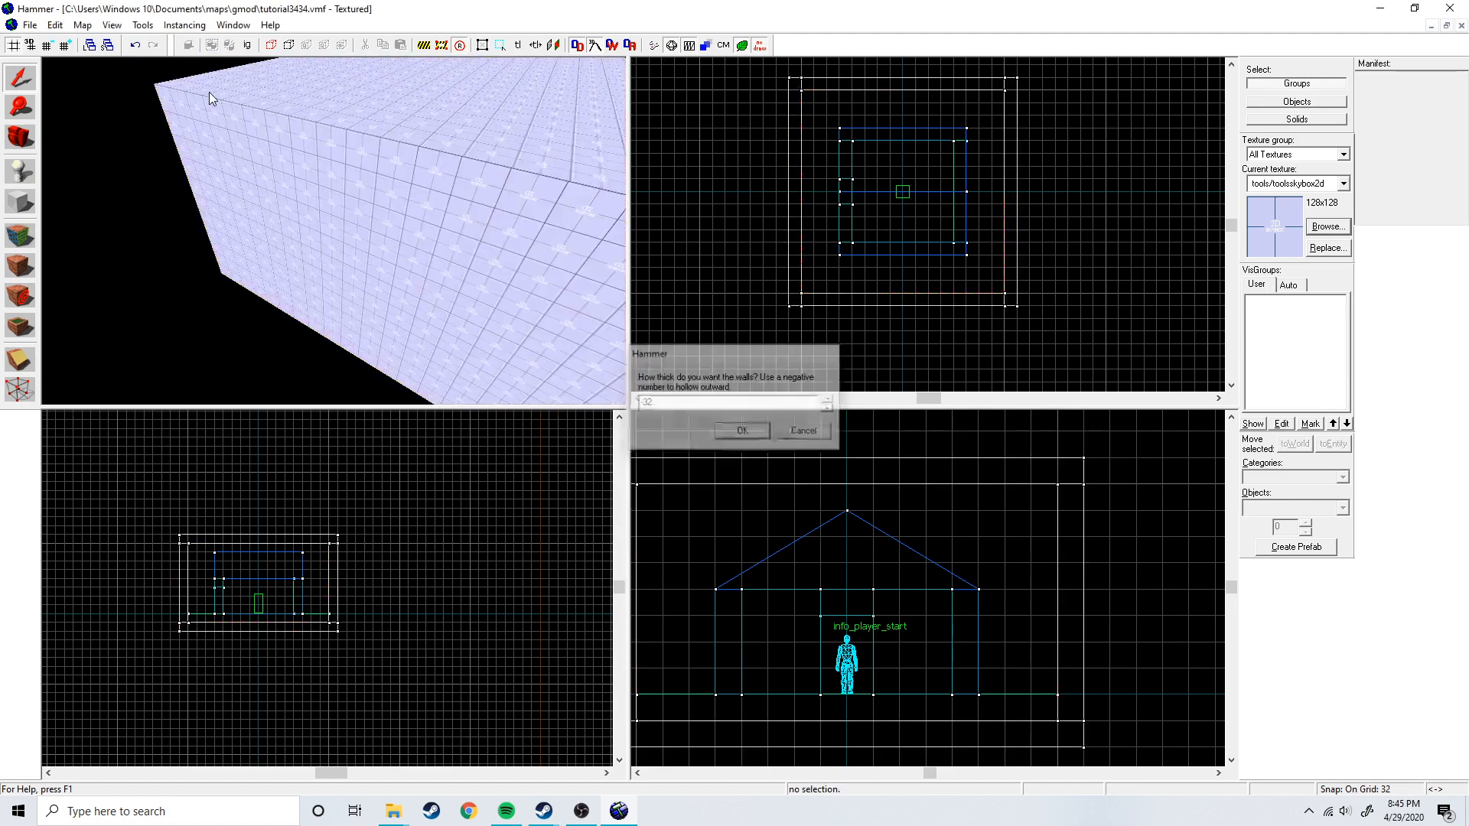
# Examine the inside of the hollow skybox around the house, its doorway and the floor.
pyautogui.press('z')
pyautogui.press('w')
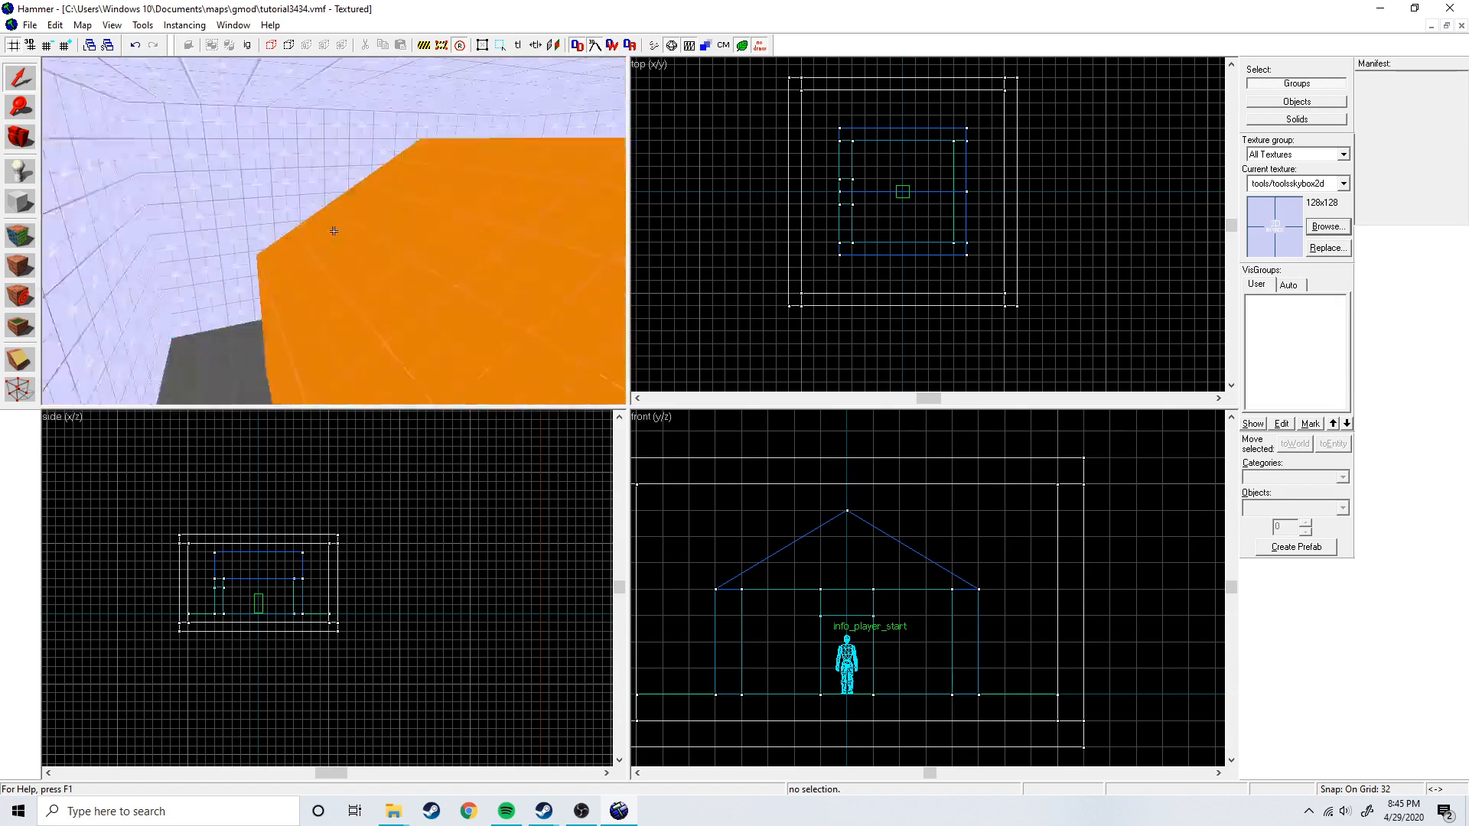
pyautogui.press('z')
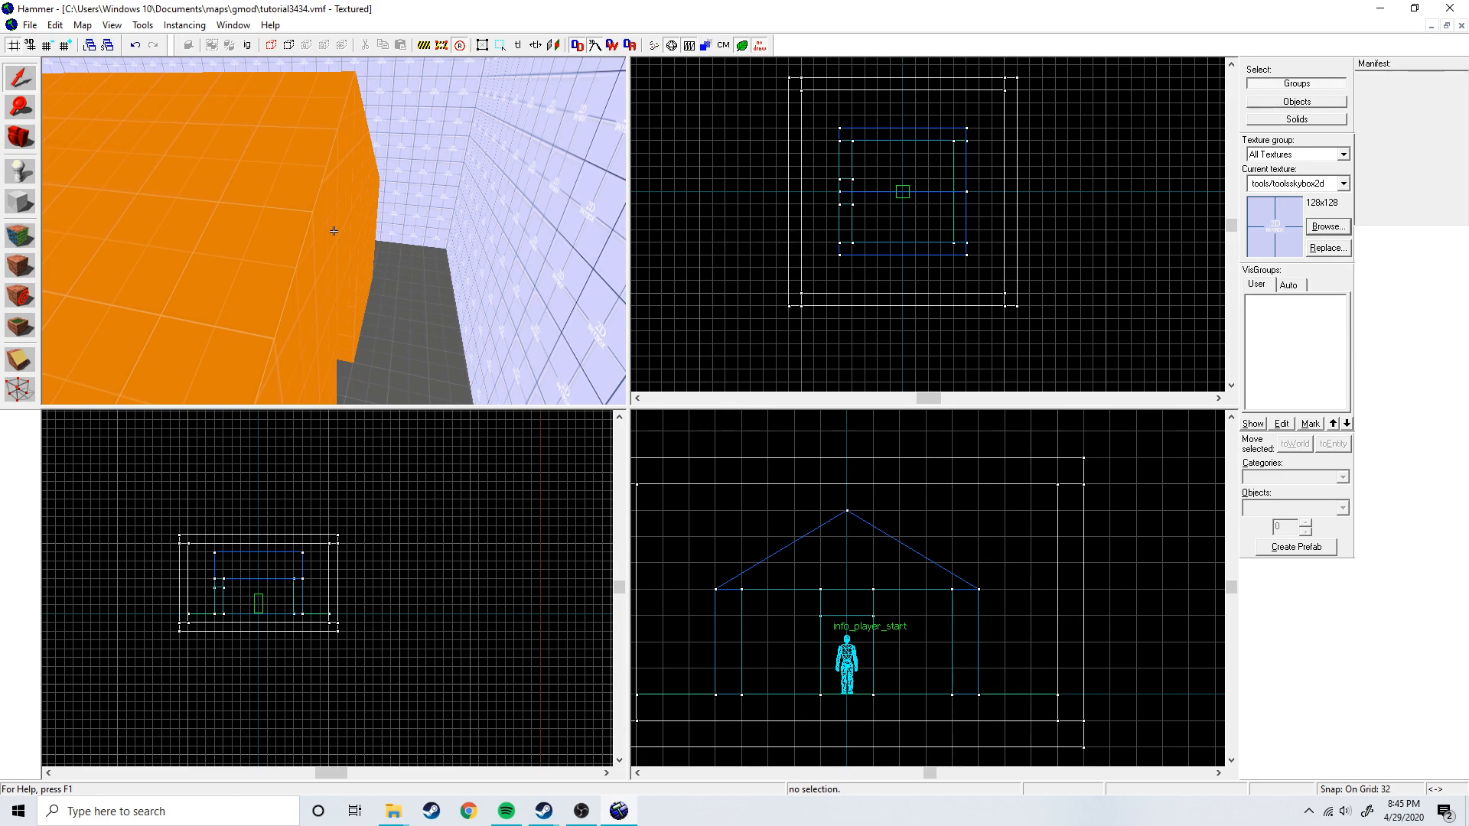
pyautogui.press('z')
pyautogui.press('w')
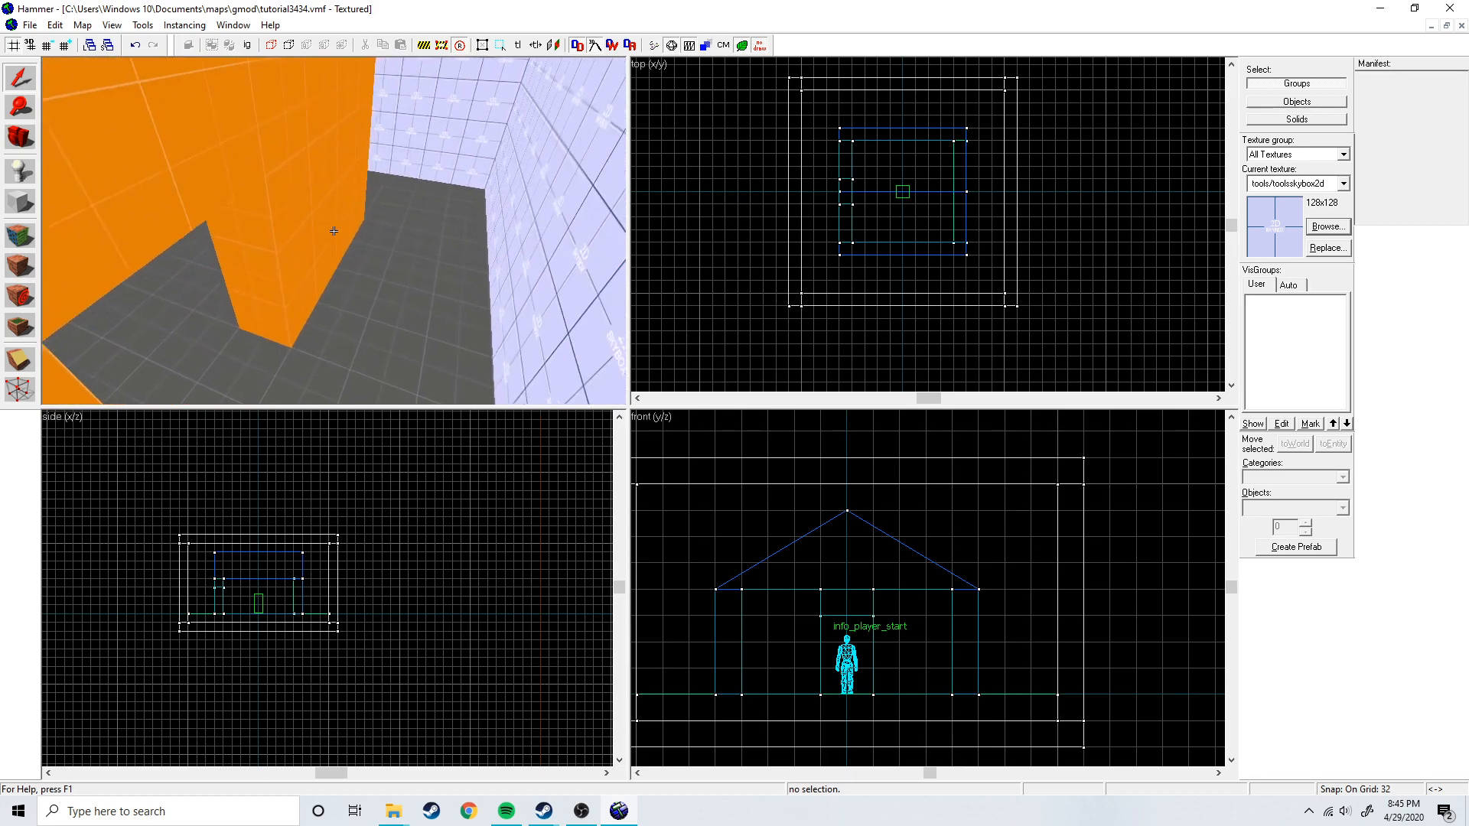
pyautogui.press('w')
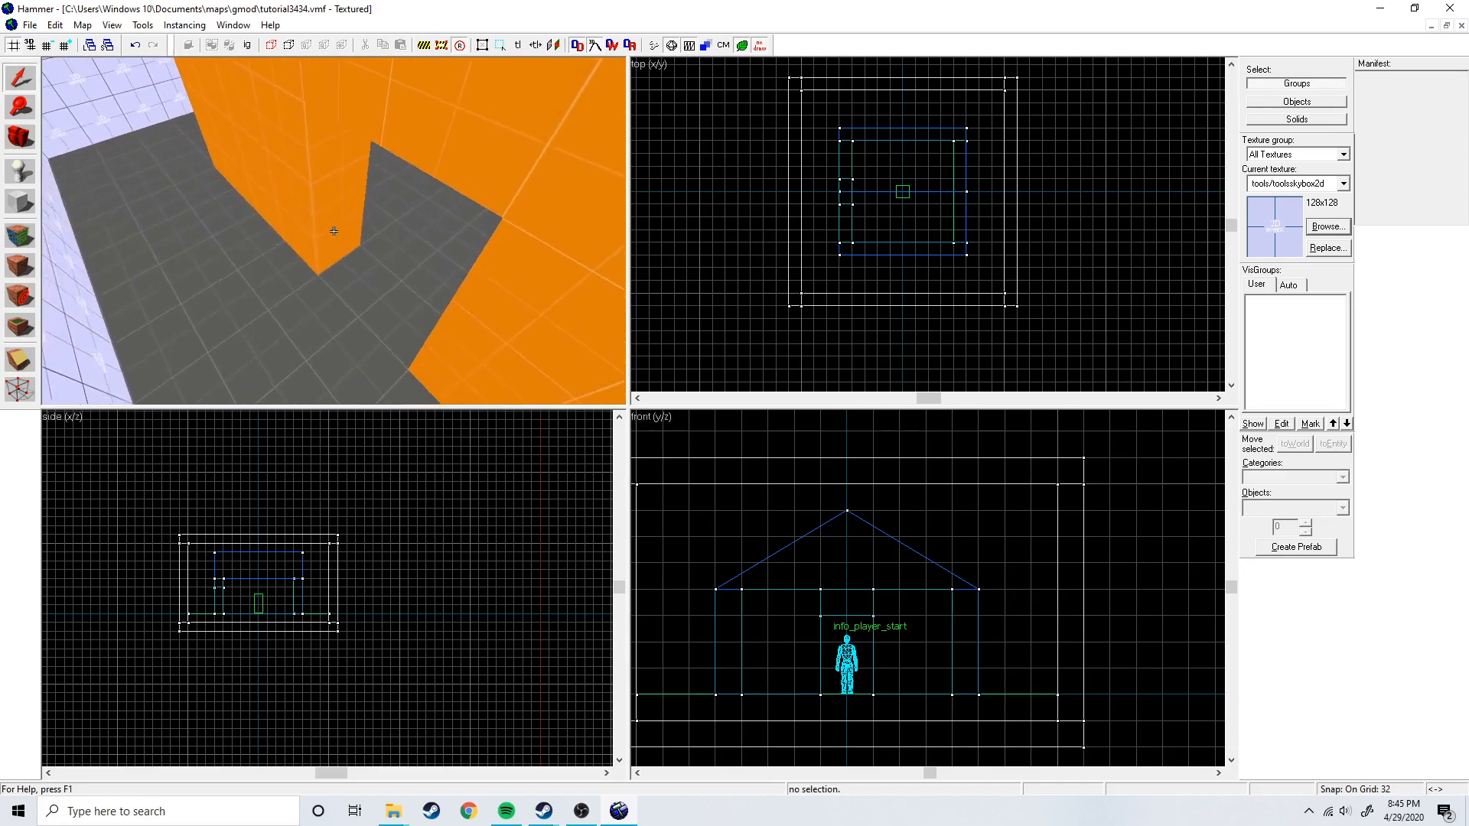
pyautogui.press('z')
pyautogui.press('z')
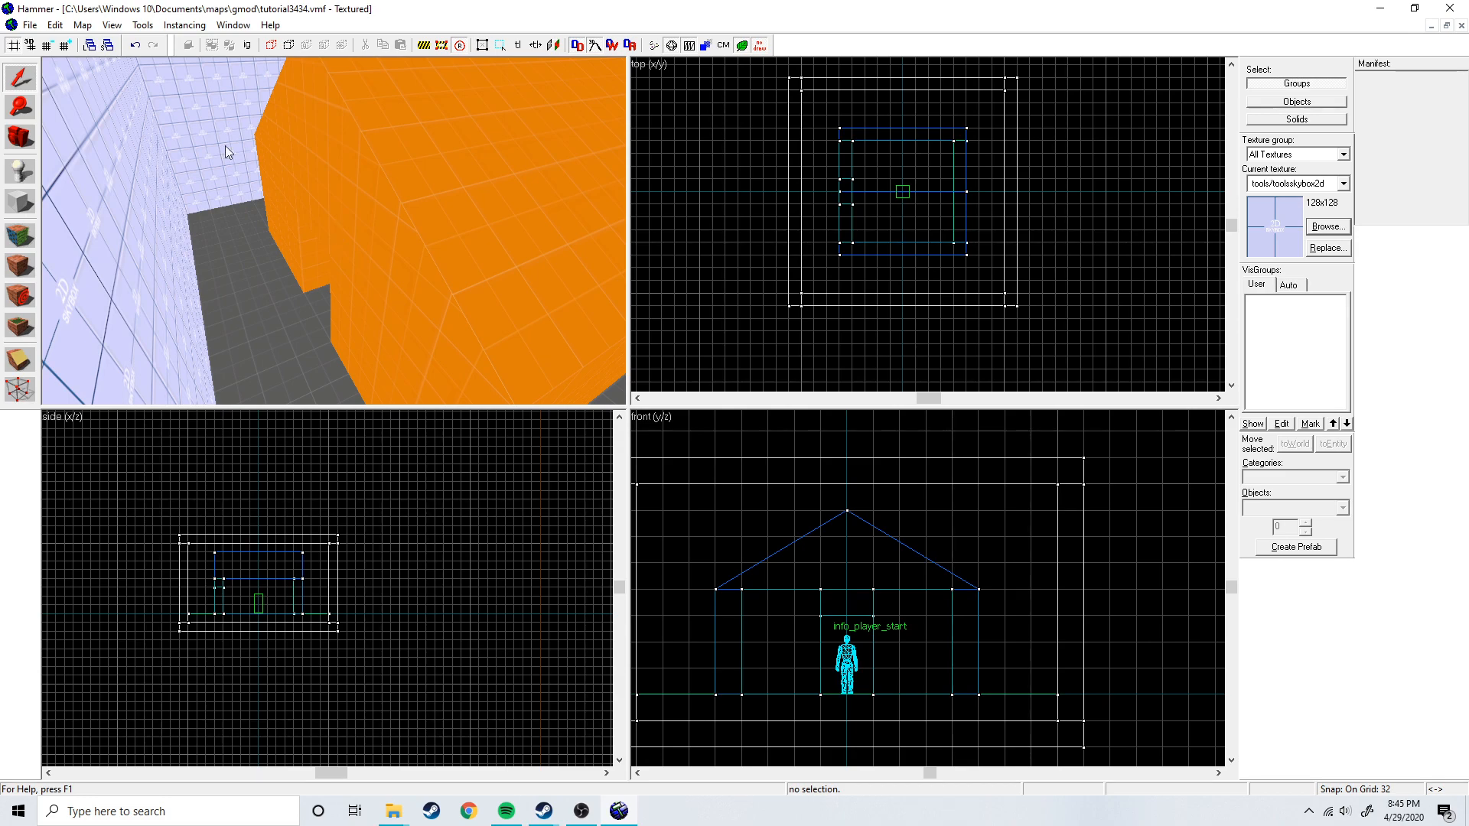
# Export the map as tutorial3434 in Valve Map Files format to the maps\gmod folder.
pyautogui.click(29, 26)
pyautogui.click(30, 25)
pyautogui.click(29, 25)
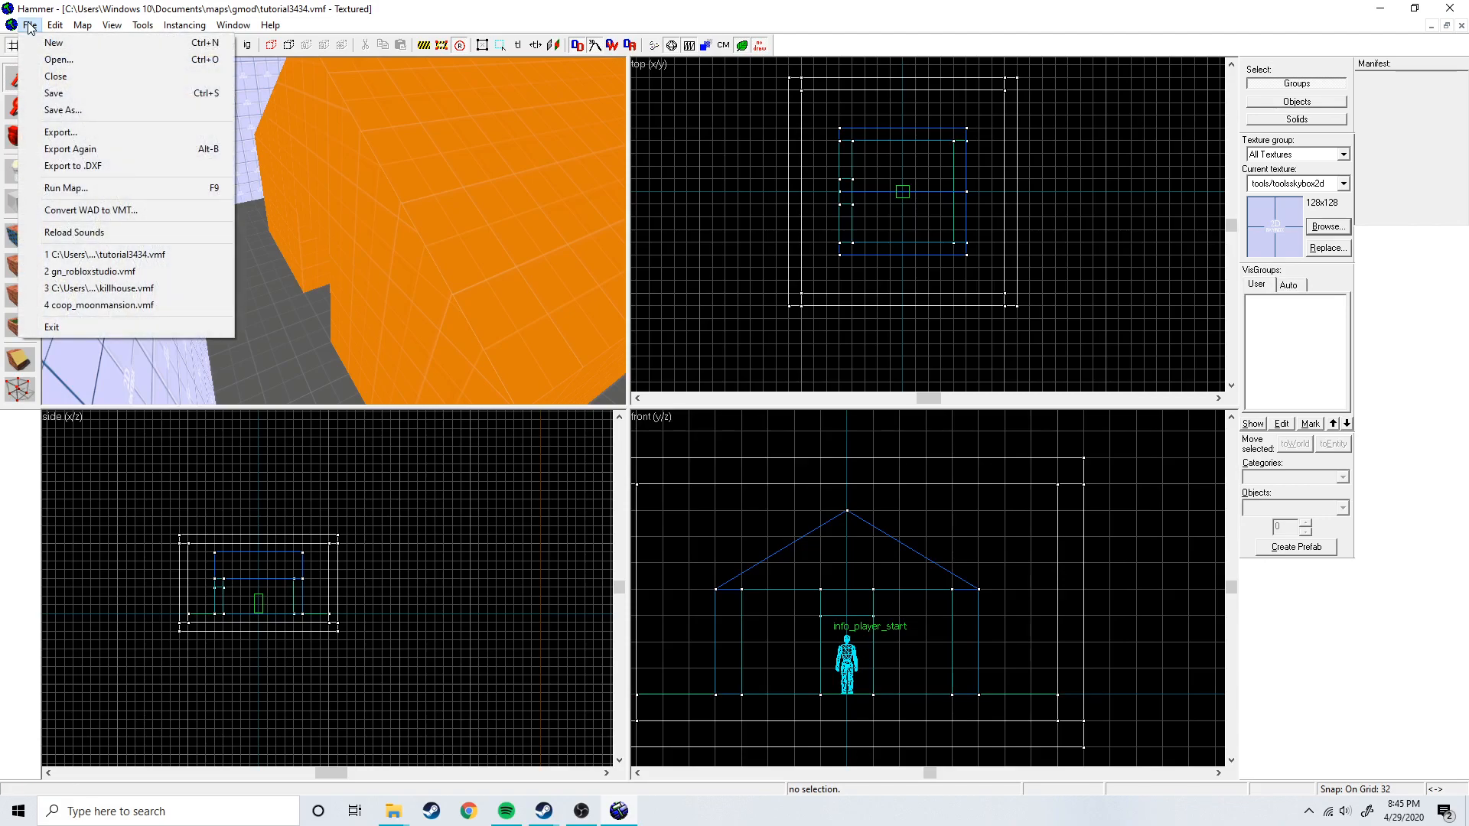
pyautogui.click(60, 131)
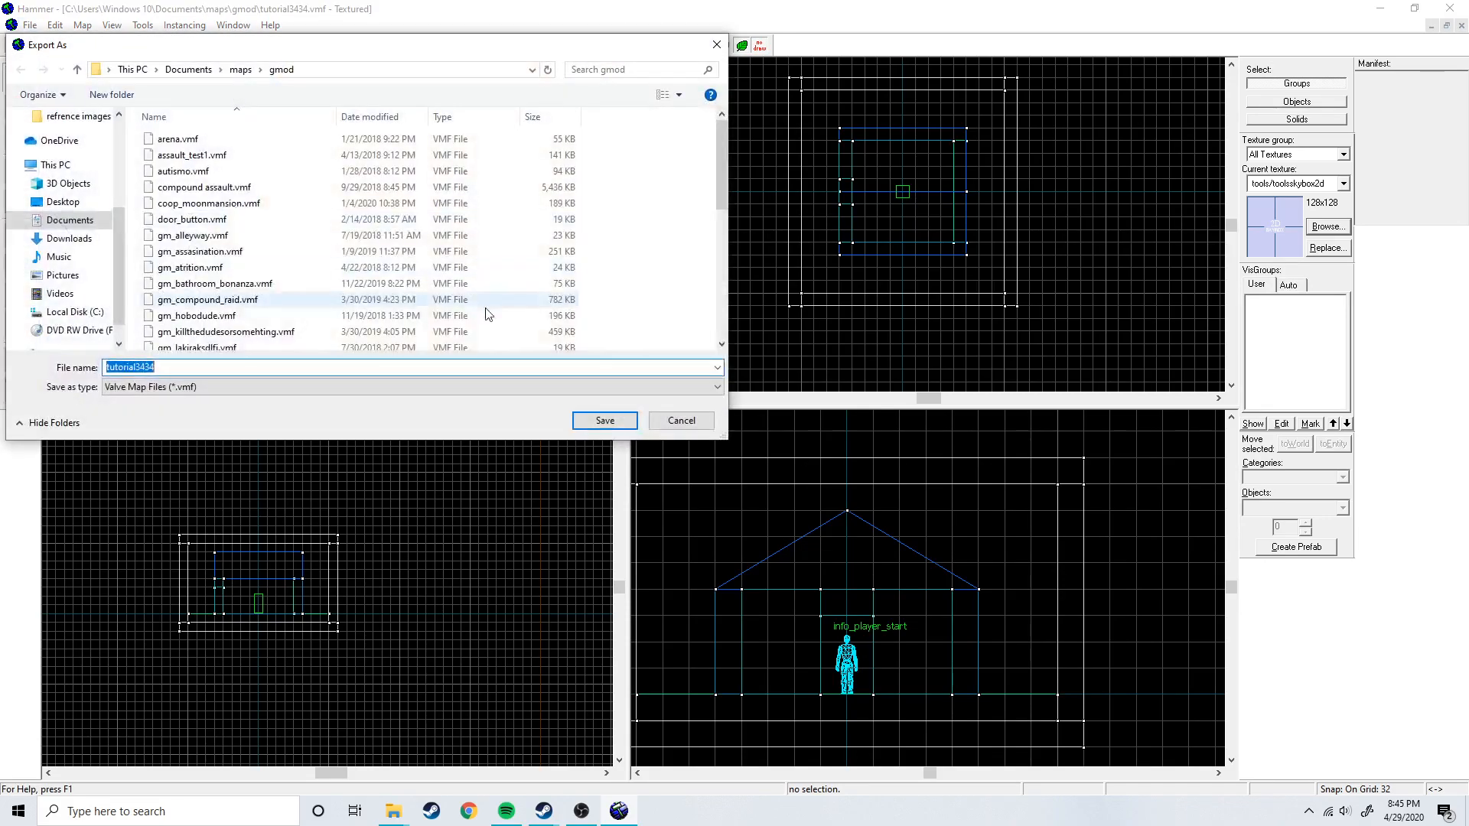
pyautogui.click(605, 422)
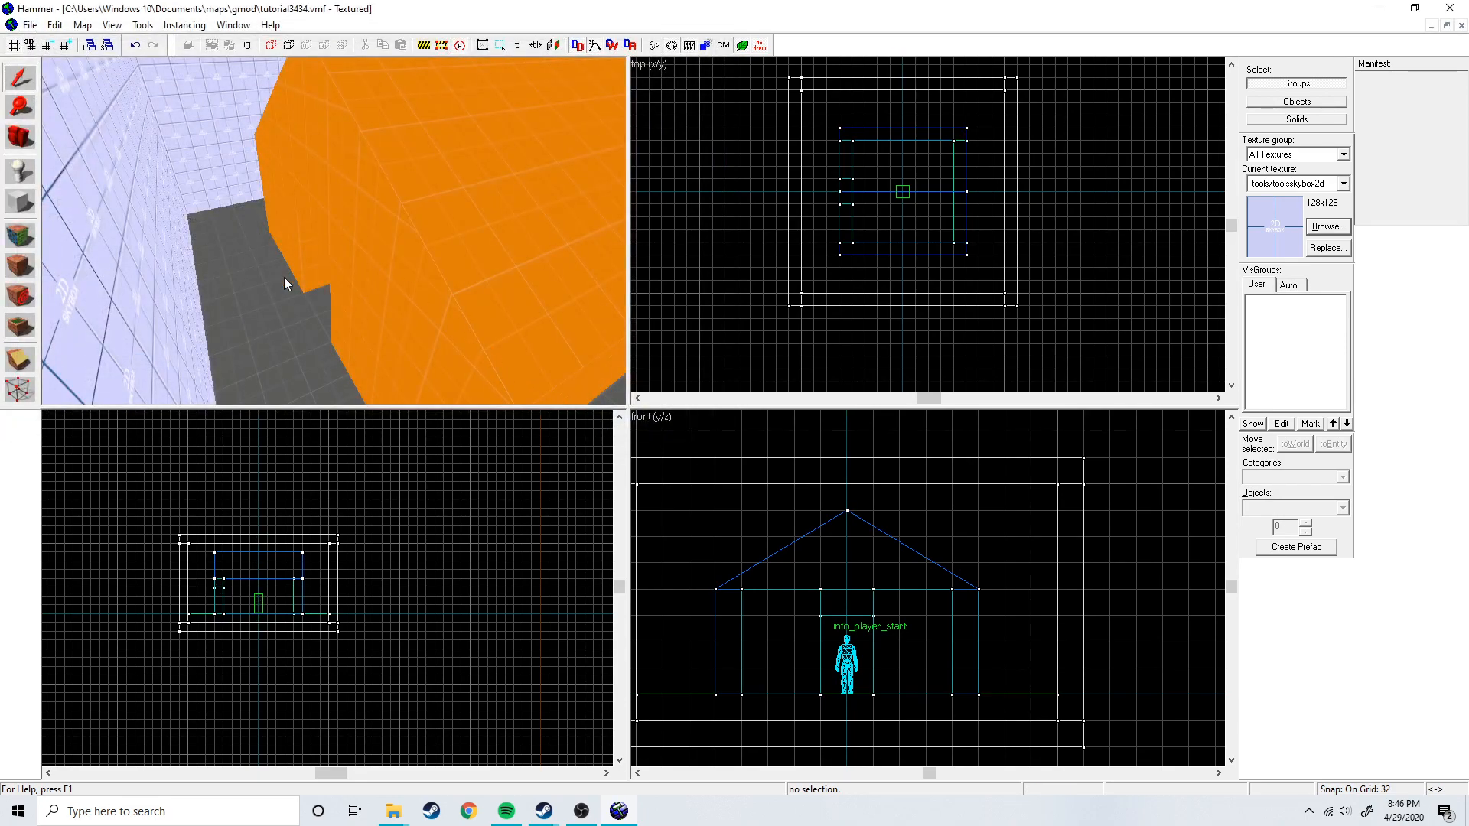
# Try the HDR and "Don't run the game after compiling" options for running the map, and cancel the run.
pyautogui.click(30, 25)
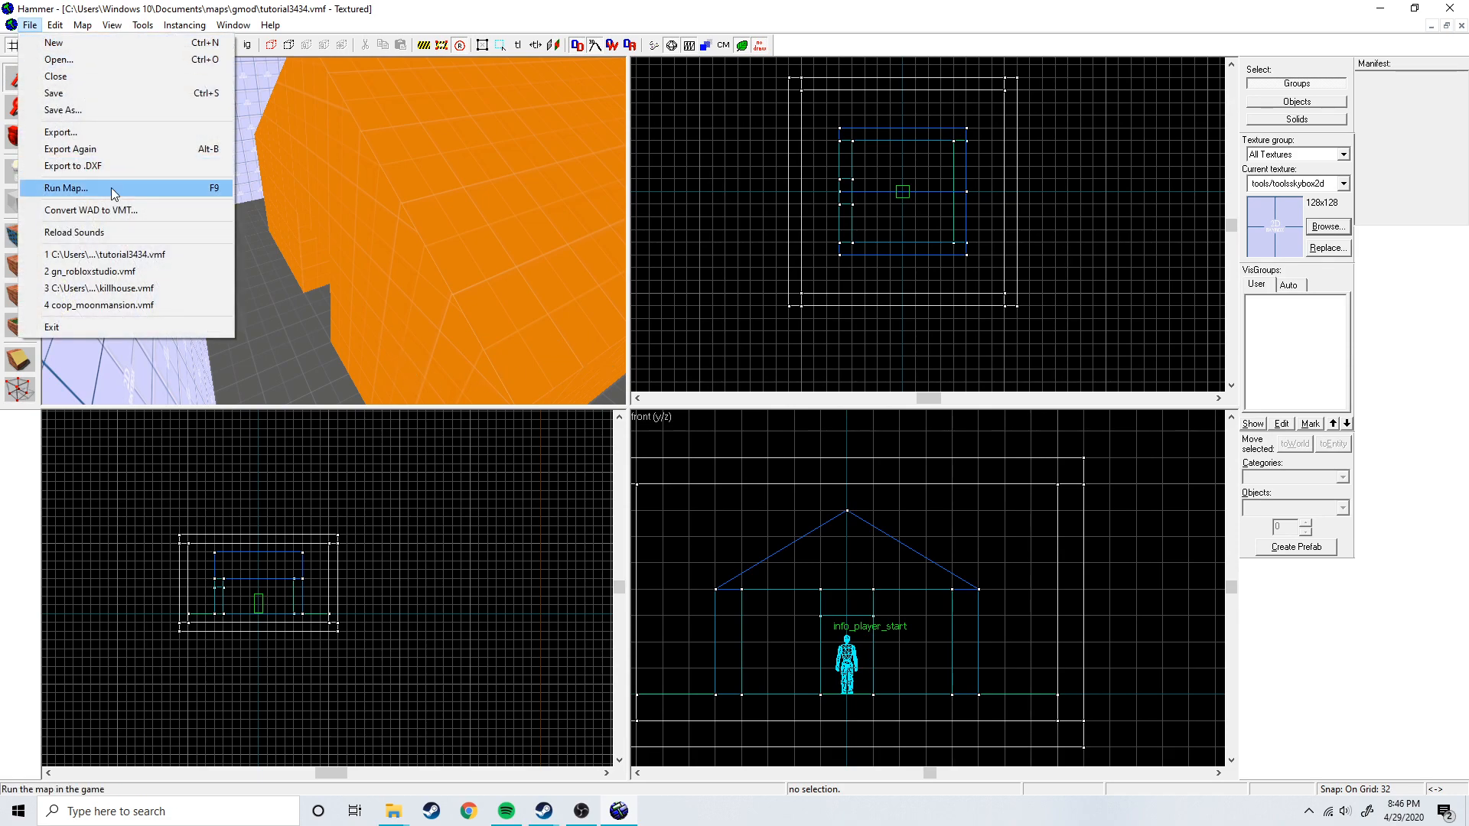
pyautogui.click(27, 27)
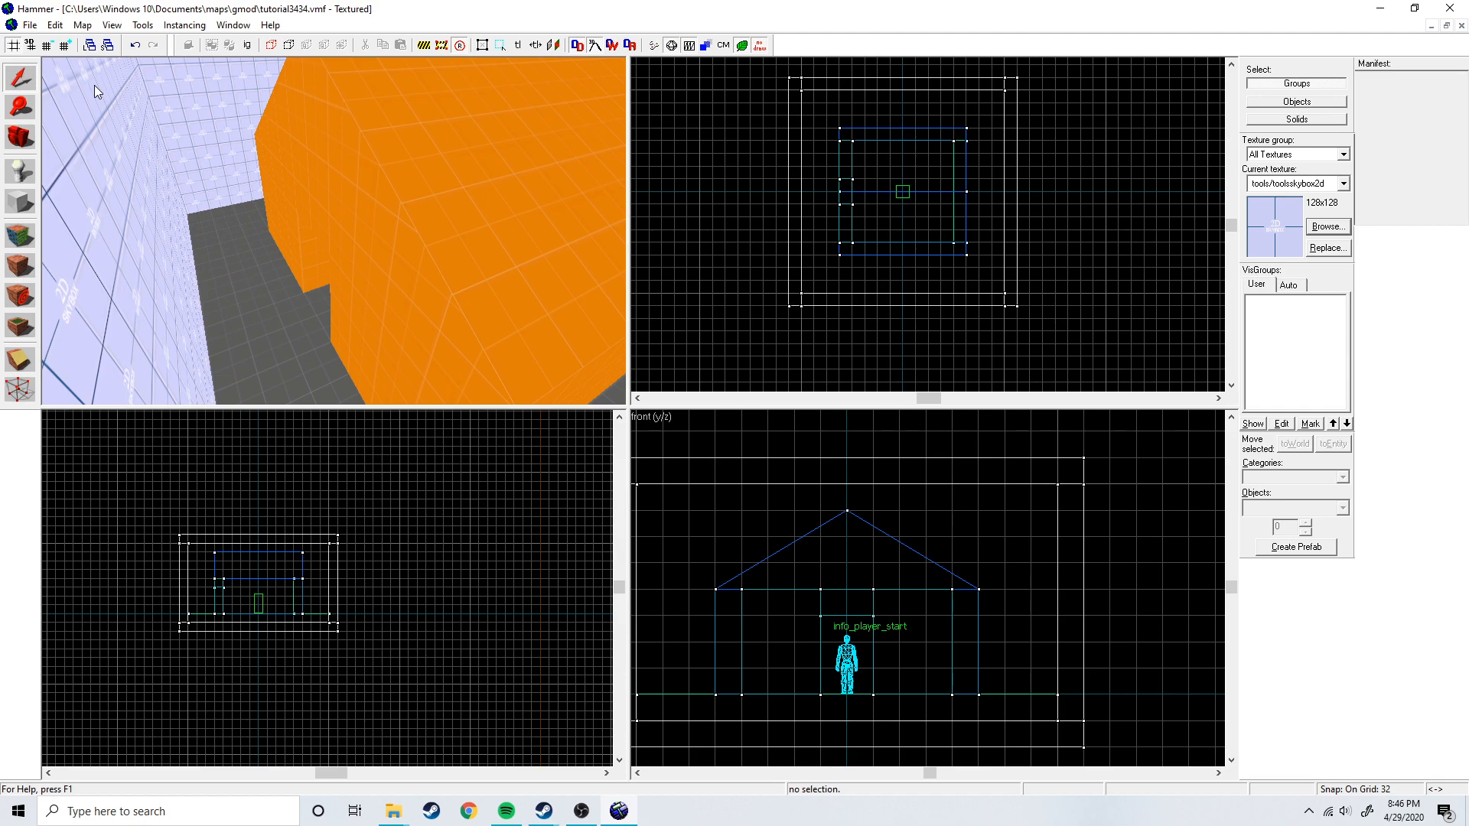
pyautogui.press('F9')
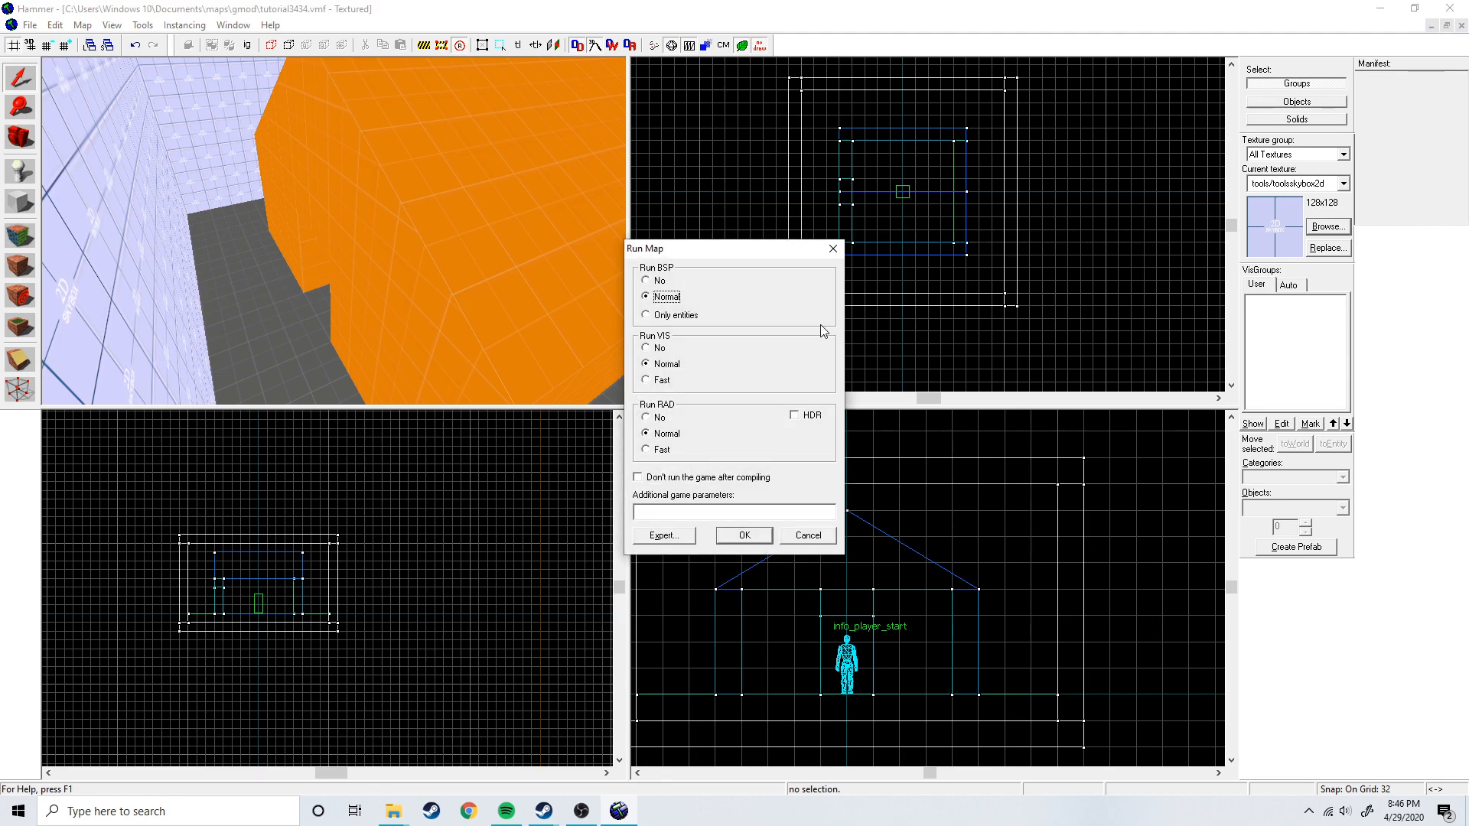
pyautogui.moveTo(710, 250); pyautogui.dragTo(642, 211)
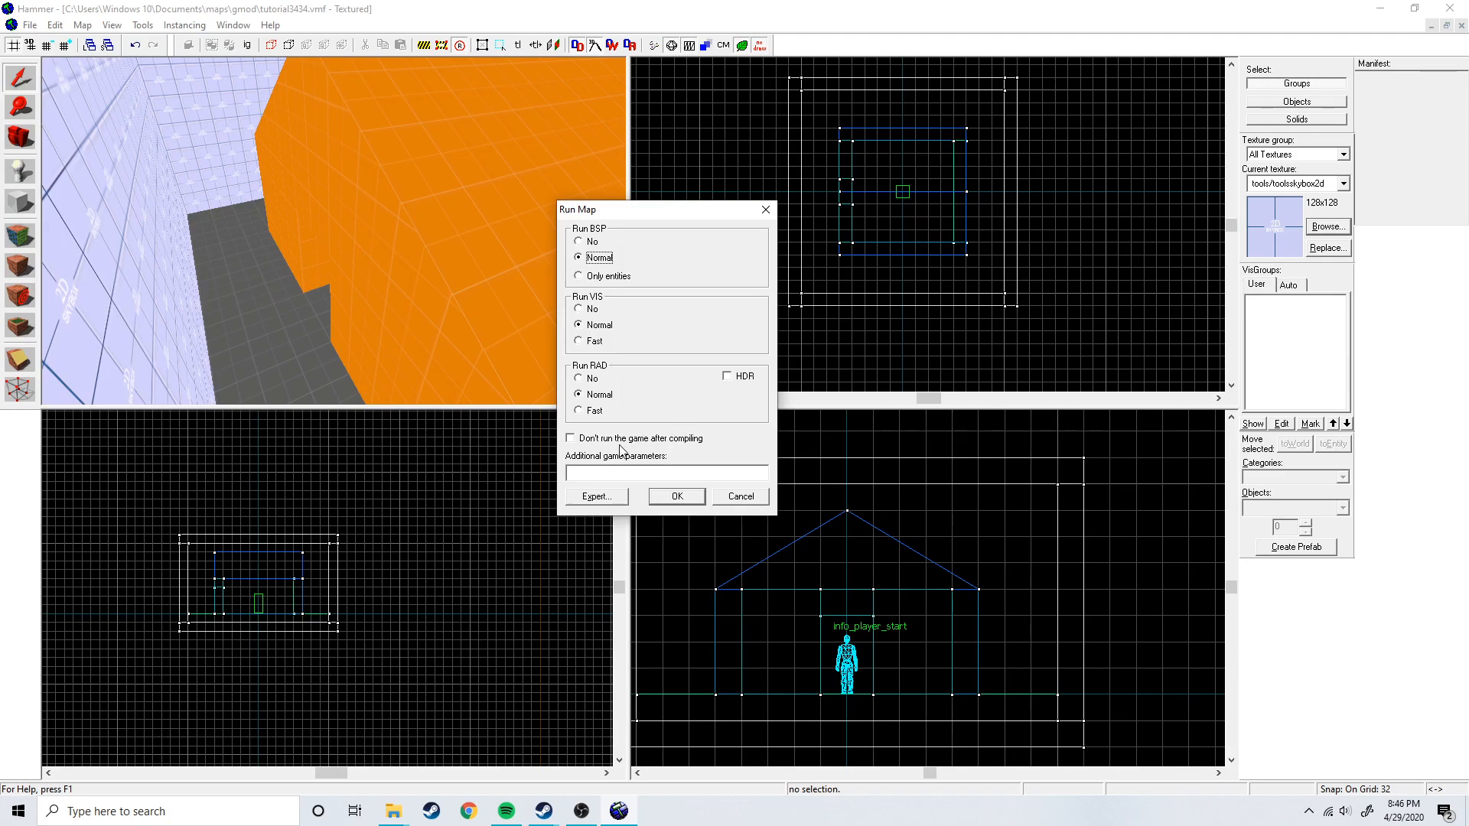
pyautogui.click(724, 376)
pyautogui.click(609, 438)
pyautogui.click(571, 441)
pyautogui.click(740, 497)
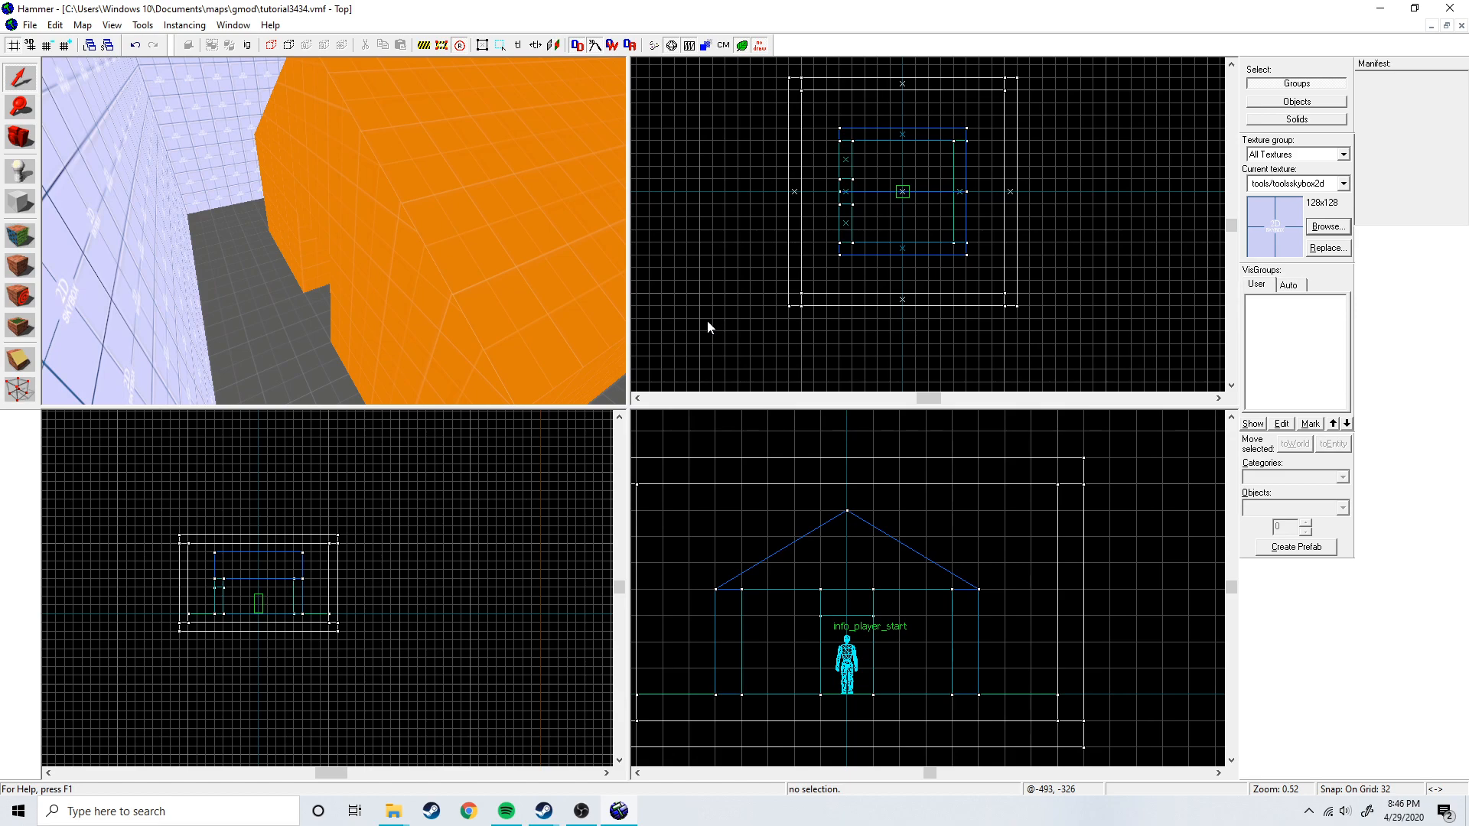
# Ready the Block tool and set the current texture to the grey dev/dev_measuregeneric01b, filtering the textures by "dev".
pyautogui.press('z')
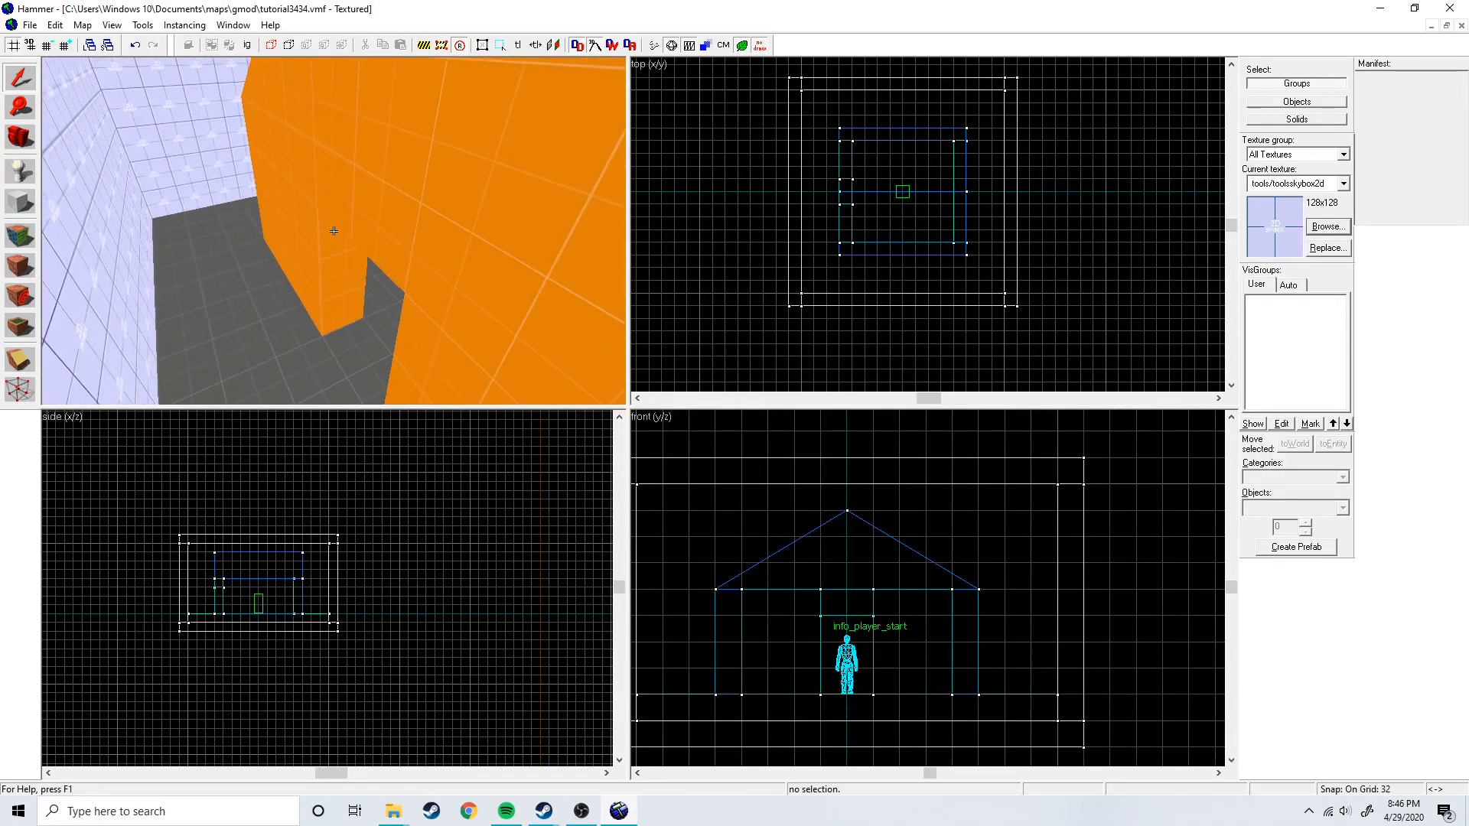
pyautogui.press('z')
pyautogui.click(20, 202)
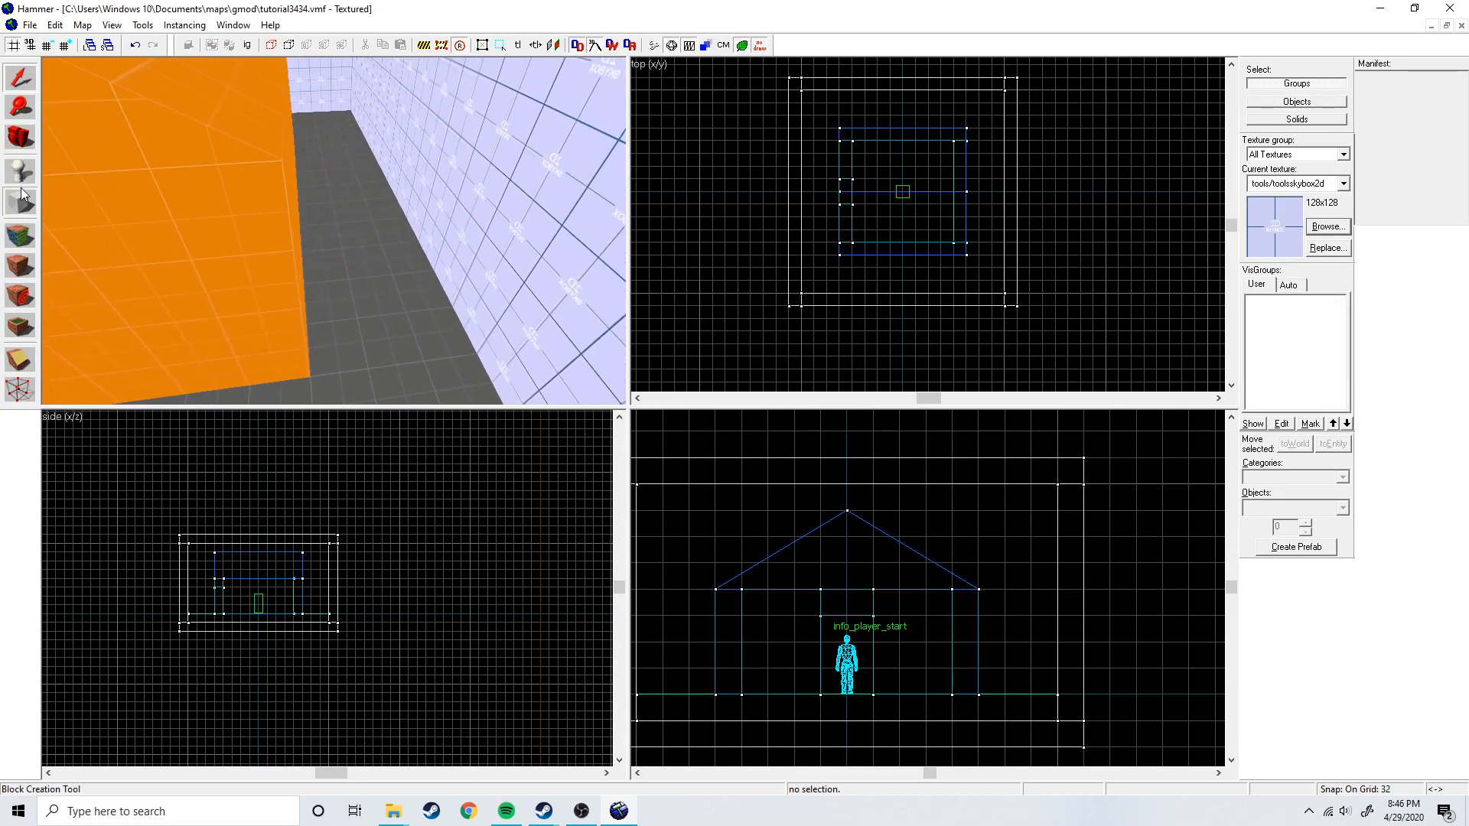
pyautogui.scroll(3, 940, 230)
pyautogui.click(1328, 226)
pyautogui.write('dev')
pyautogui.scroll(-10, 644, 484)
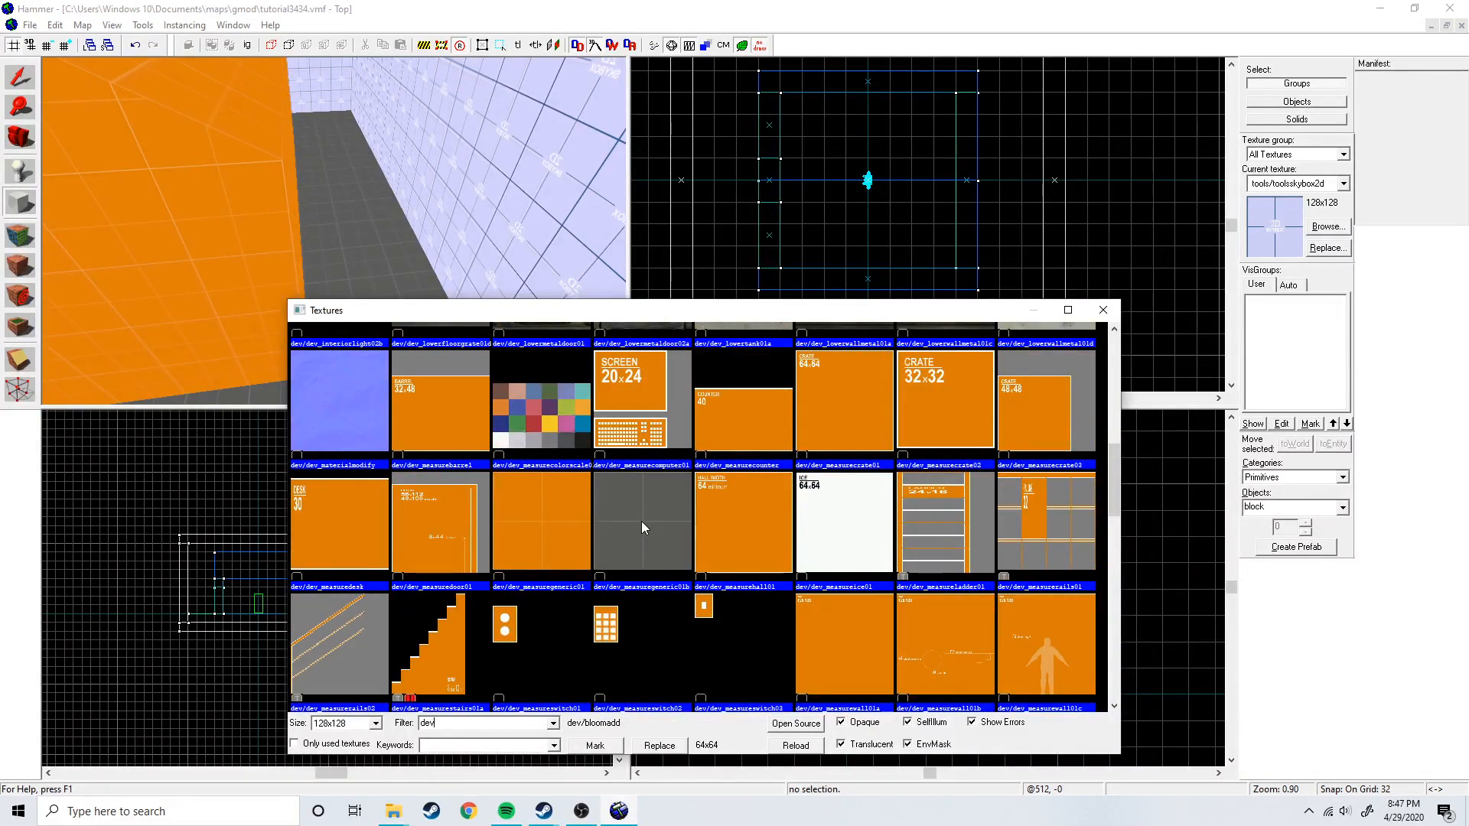
pyautogui.doubleClick(641, 521)
# Create a block 96 by 64 units and about 64 units high on the floor against the house's outer side wall.
pyautogui.scroll(-5, 929, 179)
pyautogui.scroll(7, 929, 178)
pyautogui.moveTo(792, 182); pyautogui.dragTo(892, 244)
pyautogui.scroll(-3, 757, 662)
pyautogui.scroll(2, 756, 661)
pyautogui.moveTo(731, 698); pyautogui.dragTo(731, 675)
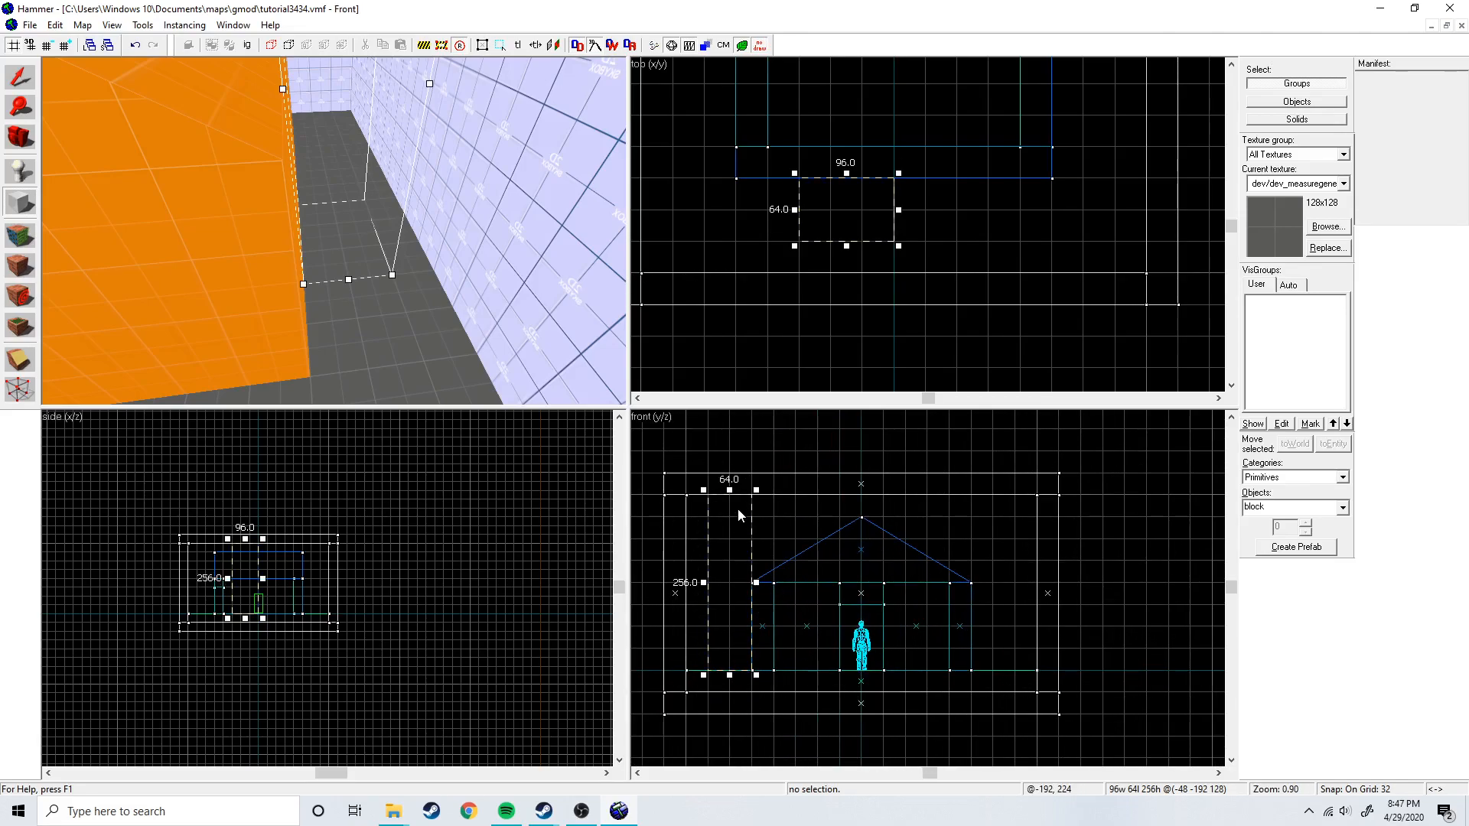
pyautogui.moveTo(729, 490)
pyautogui.mouseDown()
pyautogui.moveTo(731, 621)
pyautogui.moveTo(708, 648)
pyautogui.mouseUp()
pyautogui.press('Return')
# Clip the new block so its top slopes down from the house wall to half height at the outer edge, and deselect it.
pyautogui.click(19, 360)
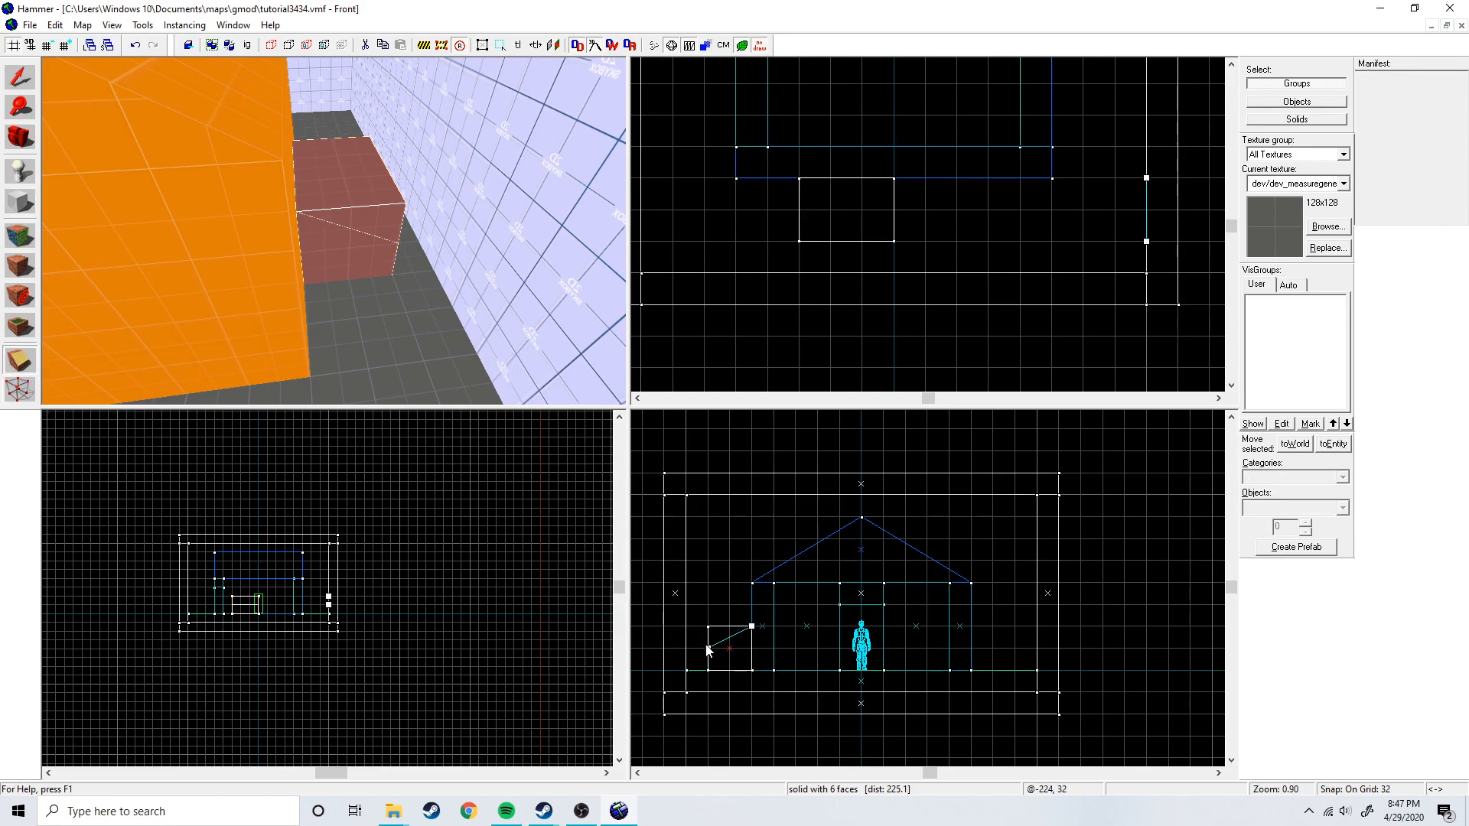
pyautogui.press('Return')
pyautogui.click(15, 77)
pyautogui.click(839, 352)
# Examine the area around the sloped block and the outside walls of the house in the 3D view.
pyautogui.press('z')
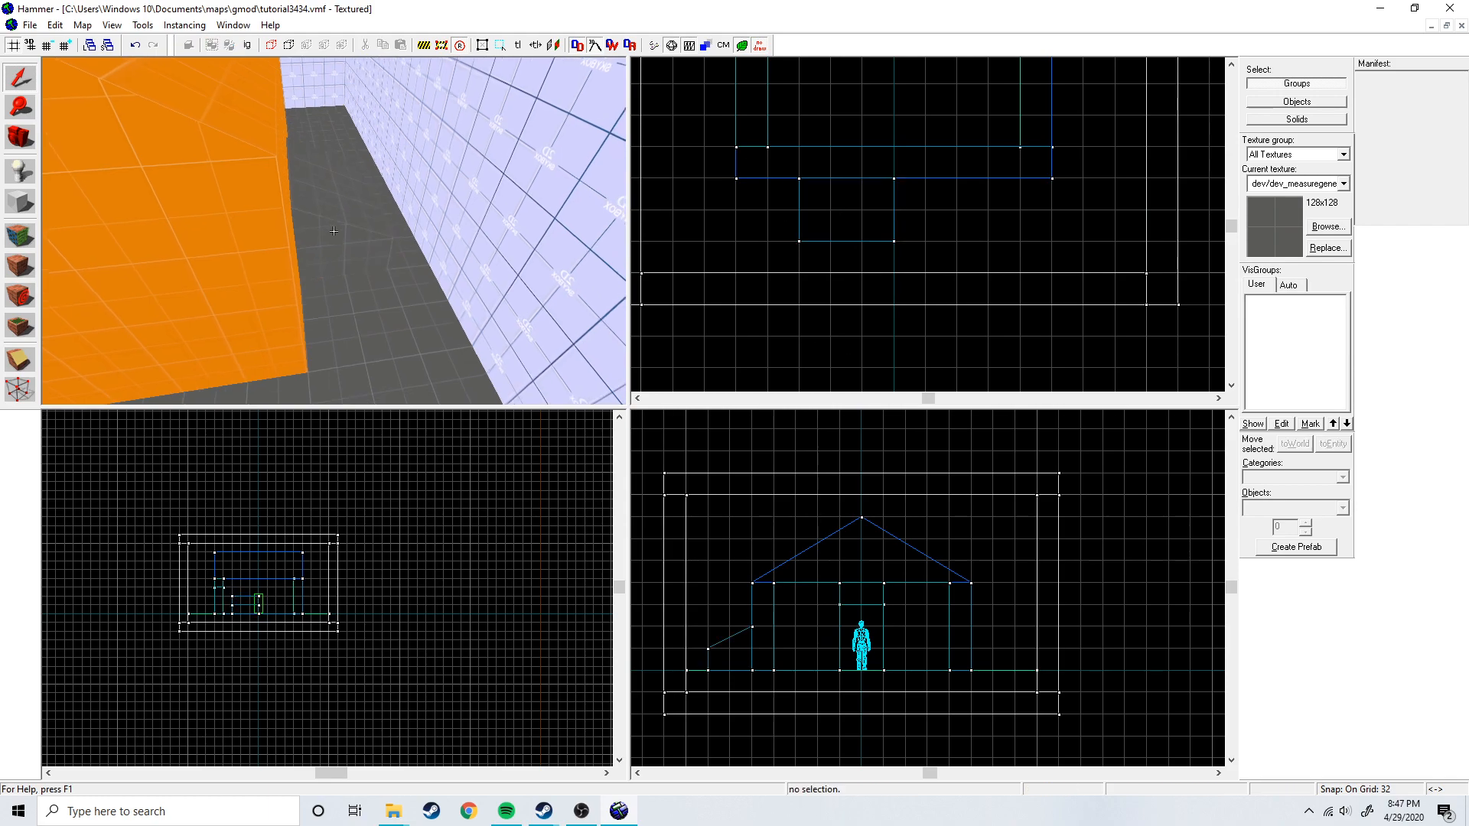
pyautogui.press('w')
pyautogui.press('a')
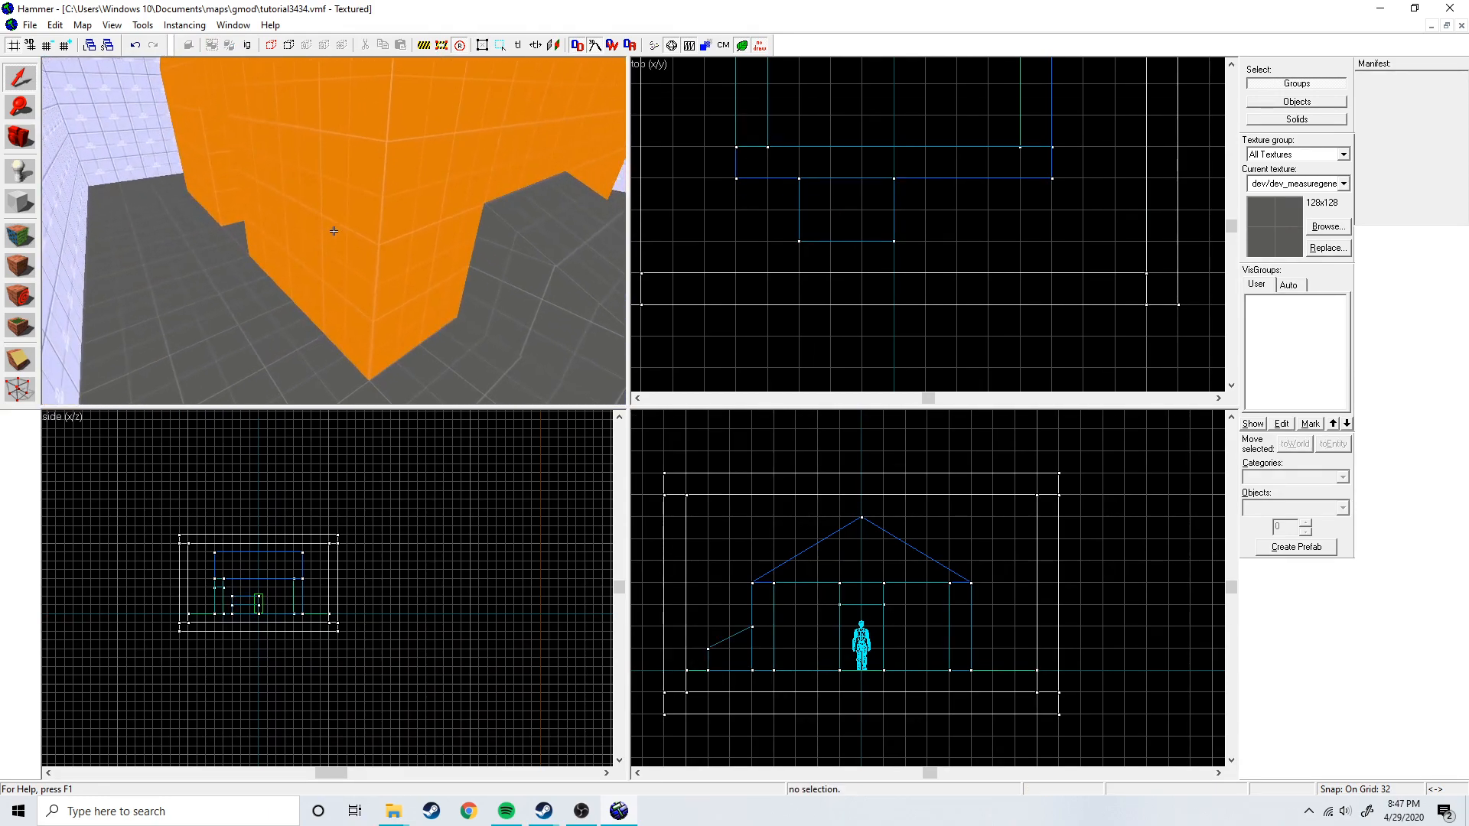
pyautogui.press('a')
pyautogui.press('z')
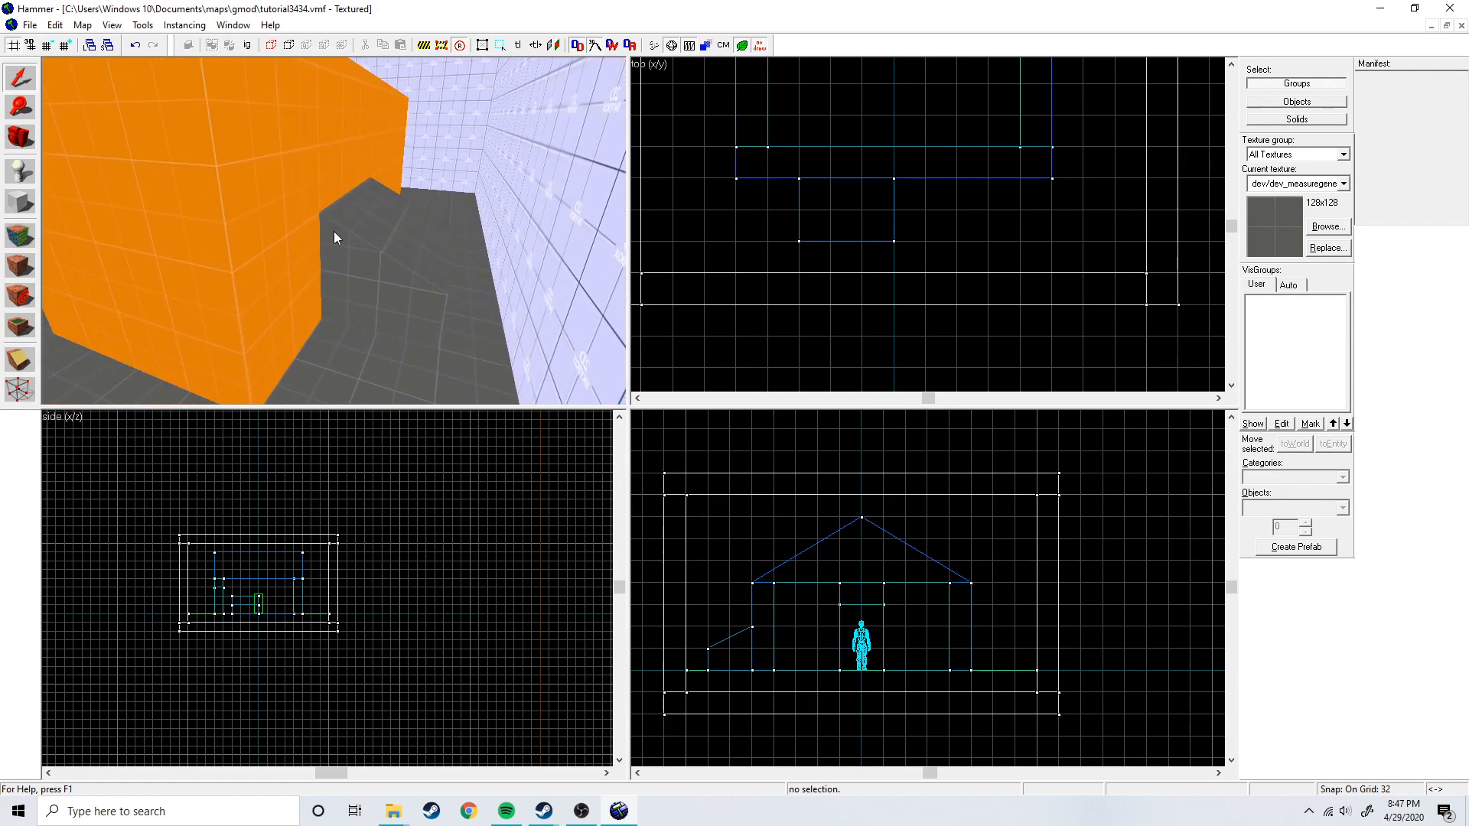
pyautogui.press('z')
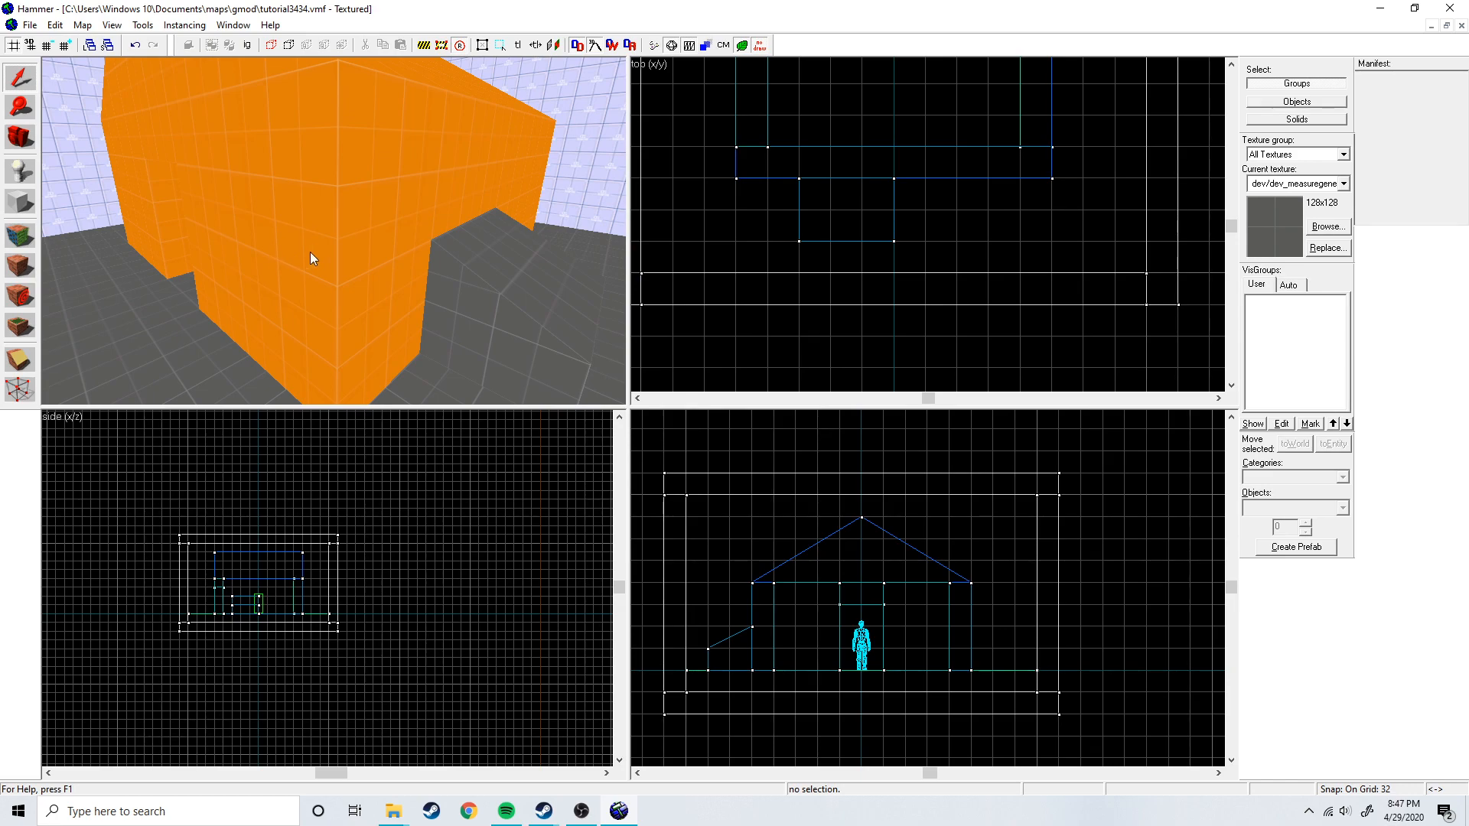
pyautogui.press('z')
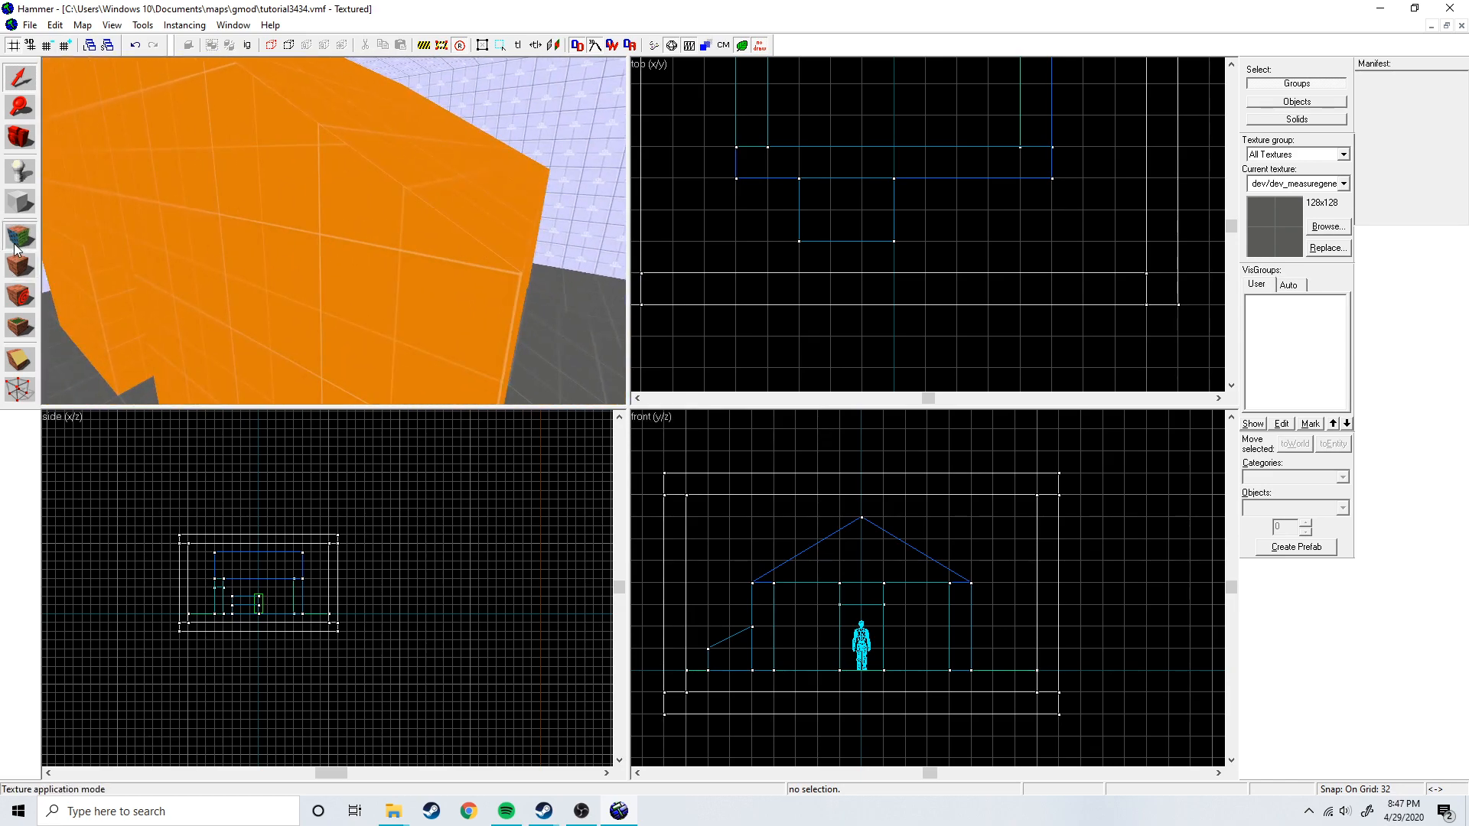
# Apply the building_template/roof_template001a texture to both sloping roof faces, finding it with the filter "roof".
pyautogui.click(20, 264)
pyautogui.press('w')
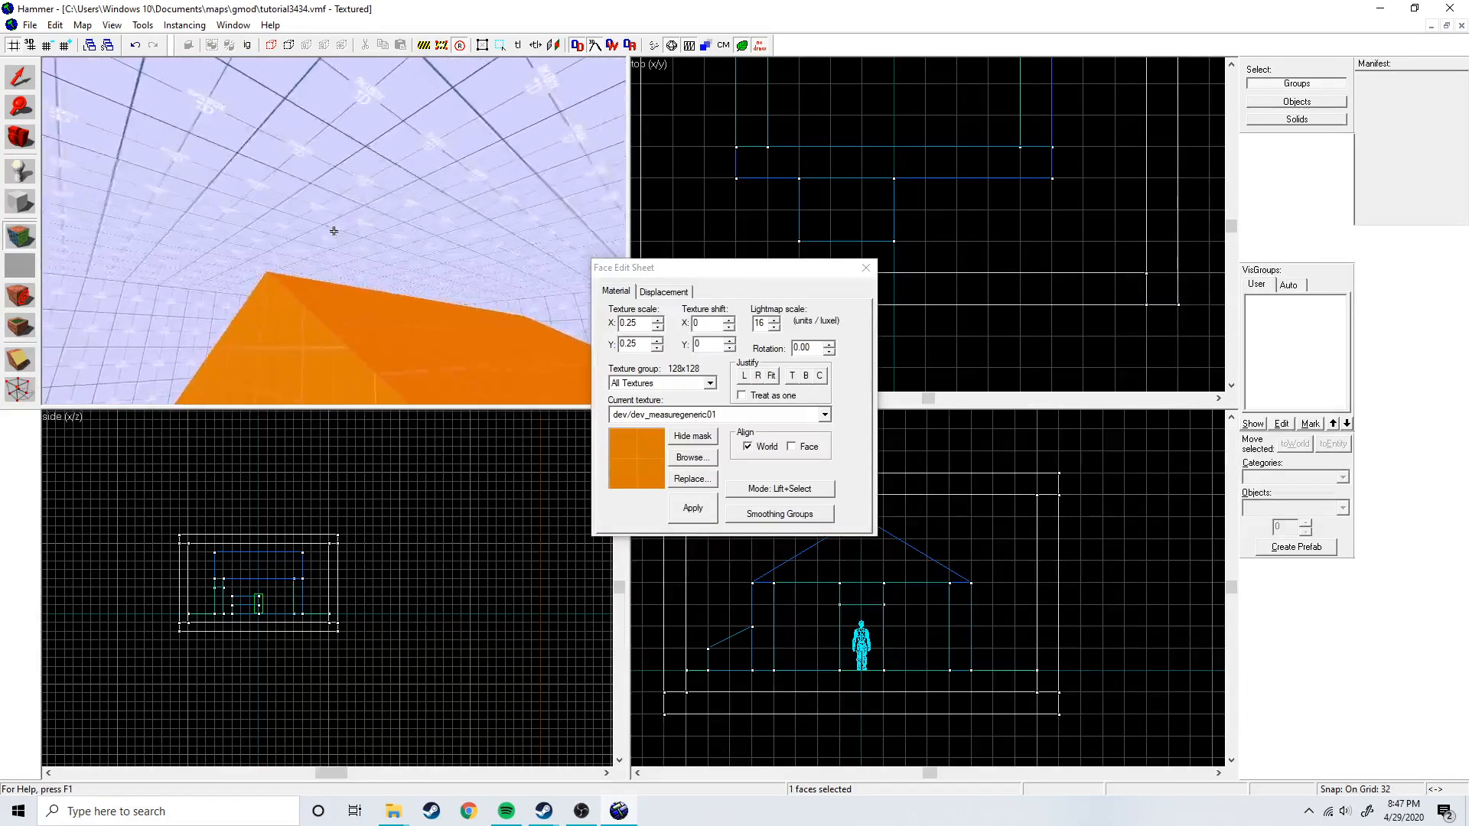
pyautogui.press('s')
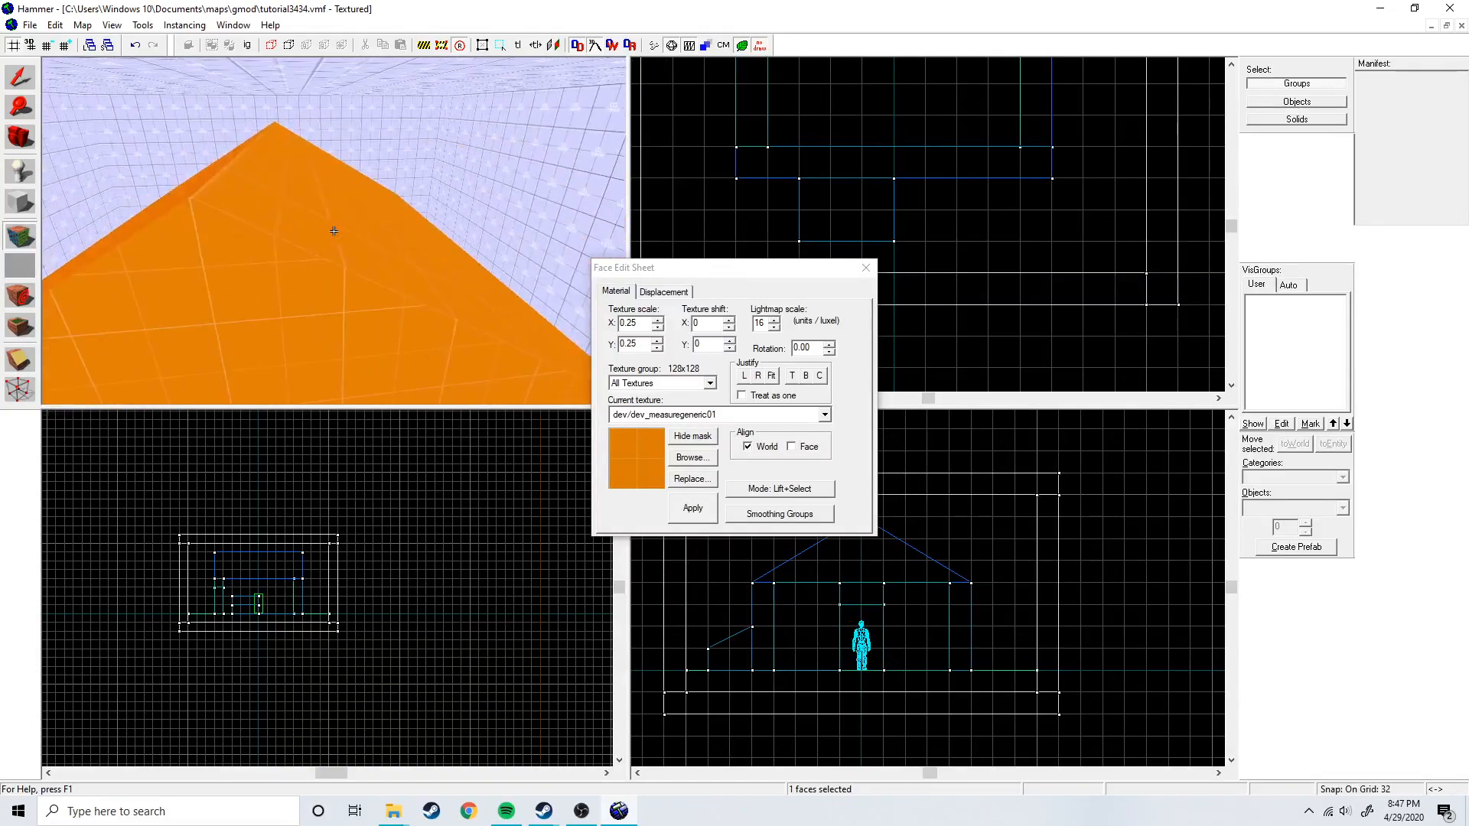
pyautogui.press('z')
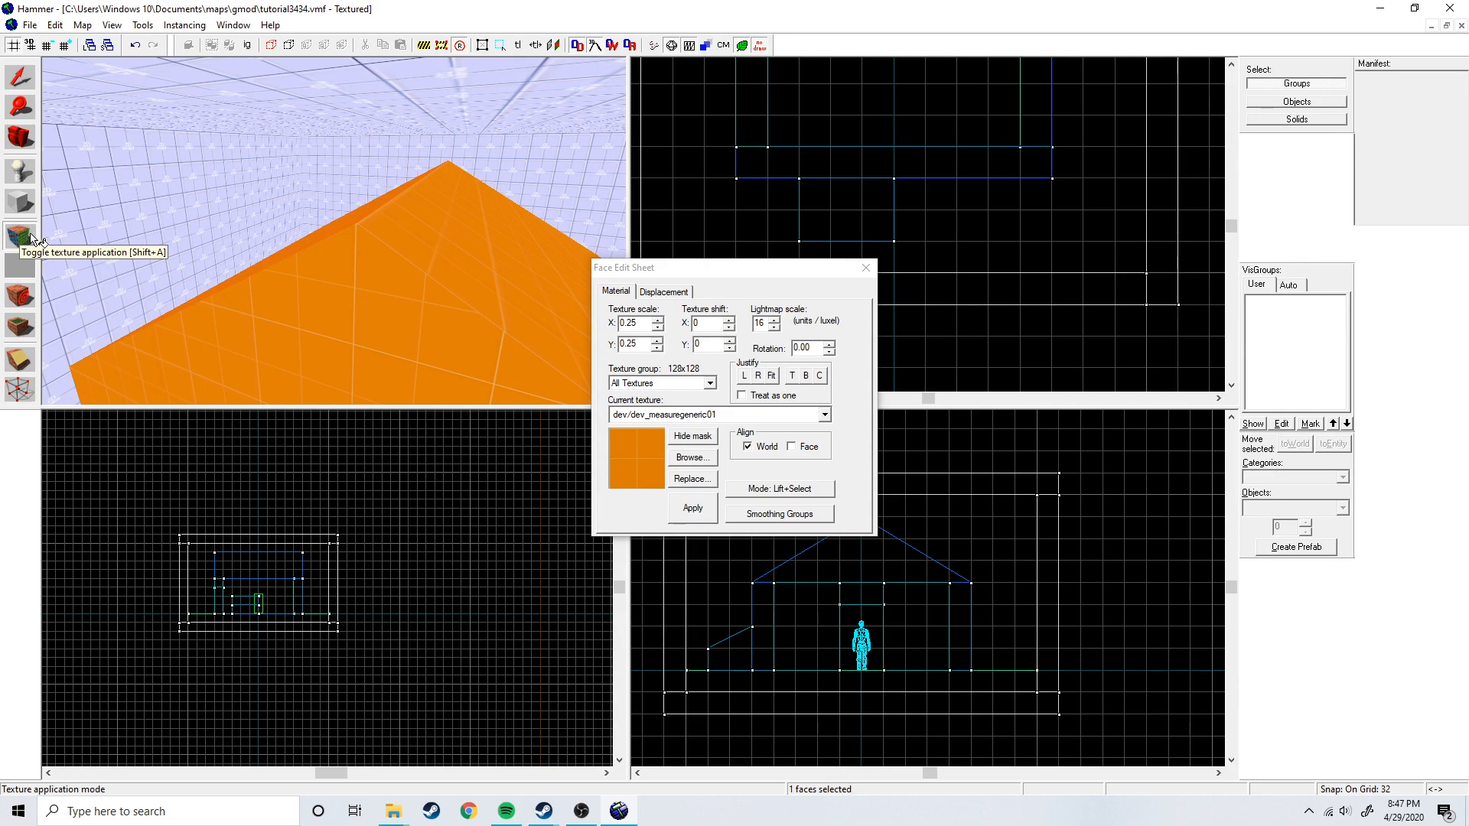
pyautogui.keyDown('ctrl'); pyautogui.click(419, 239); pyautogui.keyUp('ctrl')
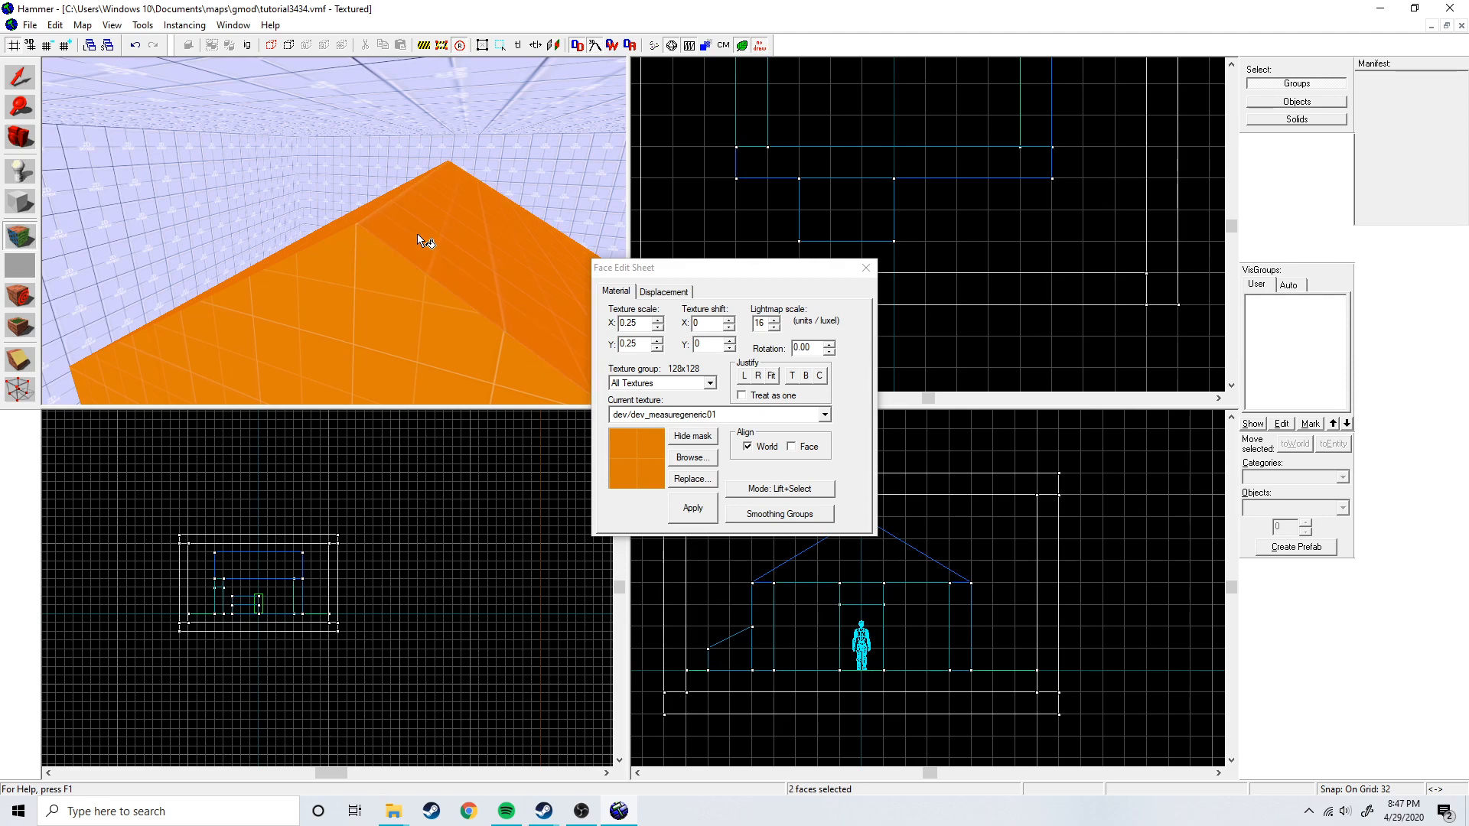
pyautogui.scroll(2, 419, 239)
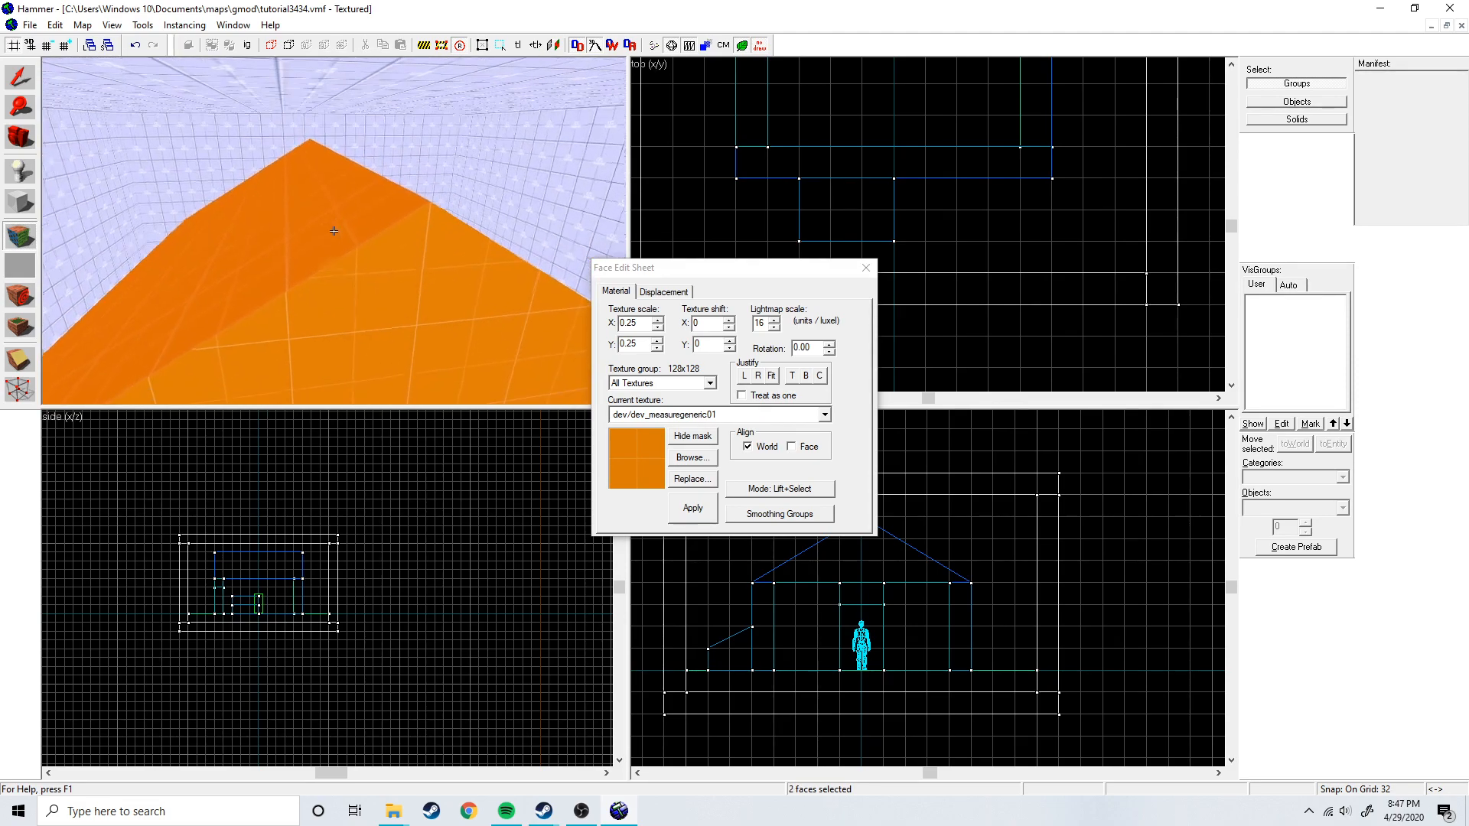
pyautogui.click(688, 459)
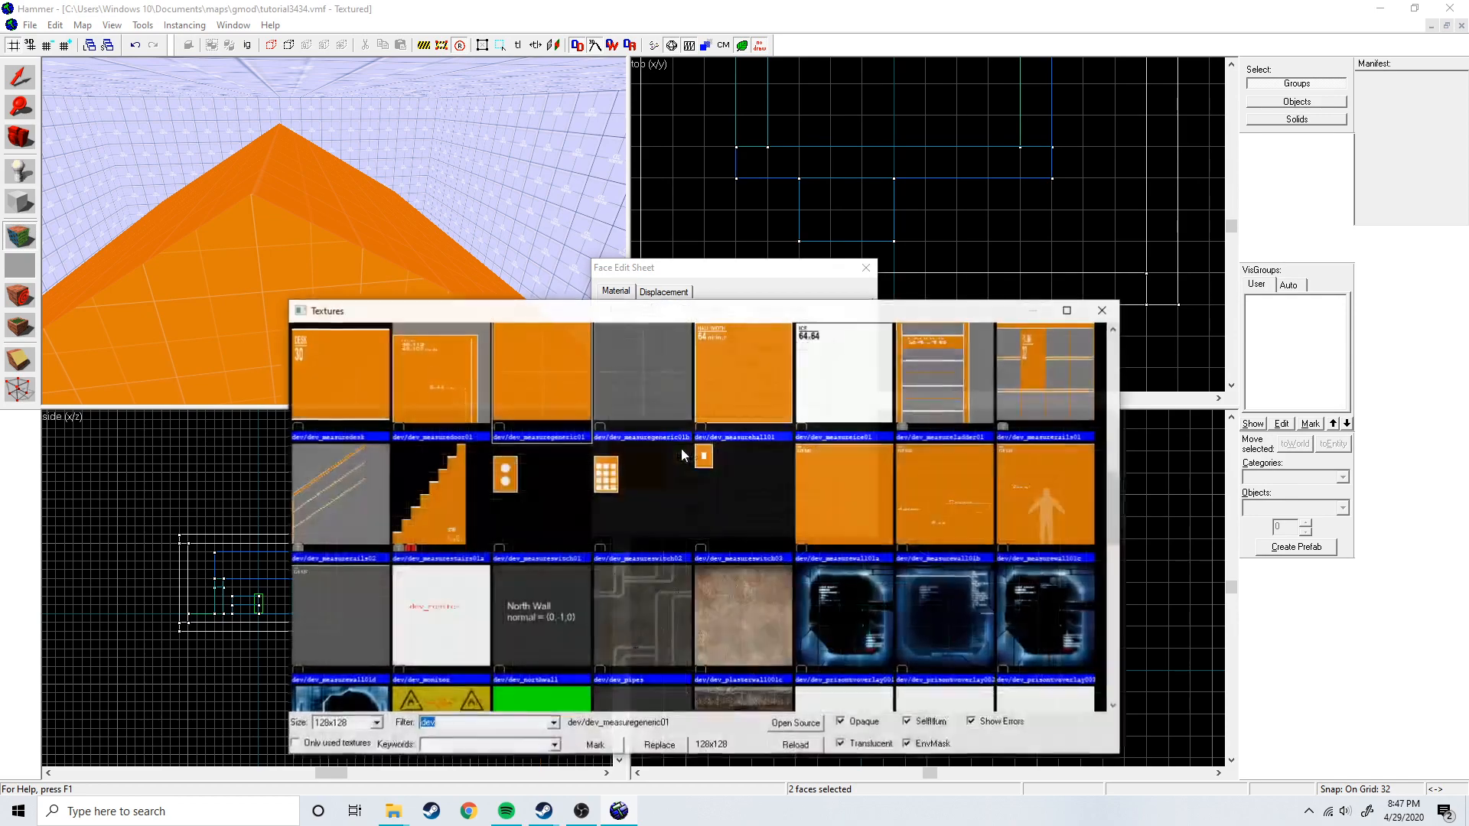
pyautogui.write('dee')
pyautogui.press('BackSpace')
pyautogui.press('BackSpace')
pyautogui.press('BackSpace')
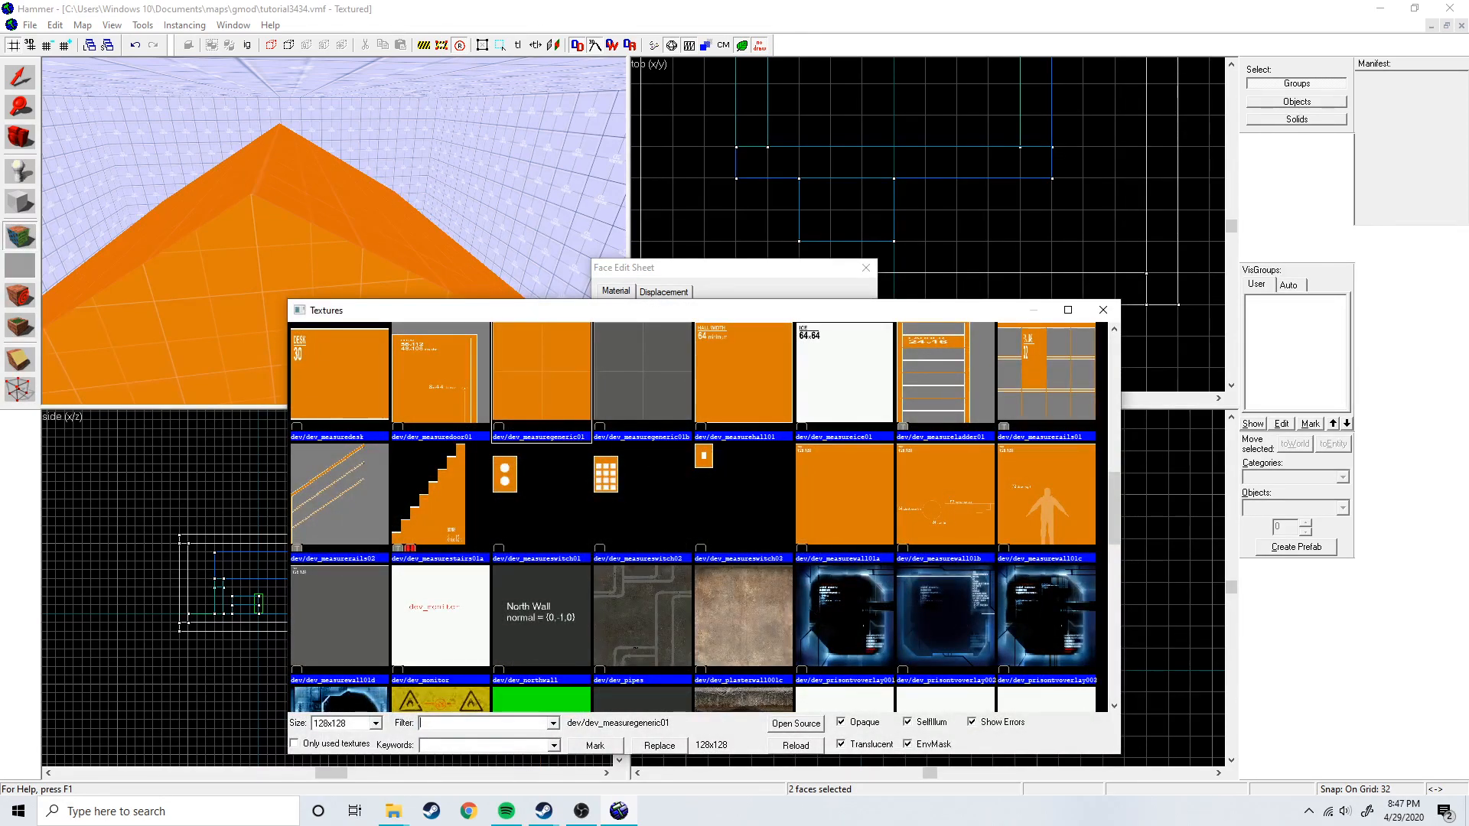
pyautogui.write('roof')
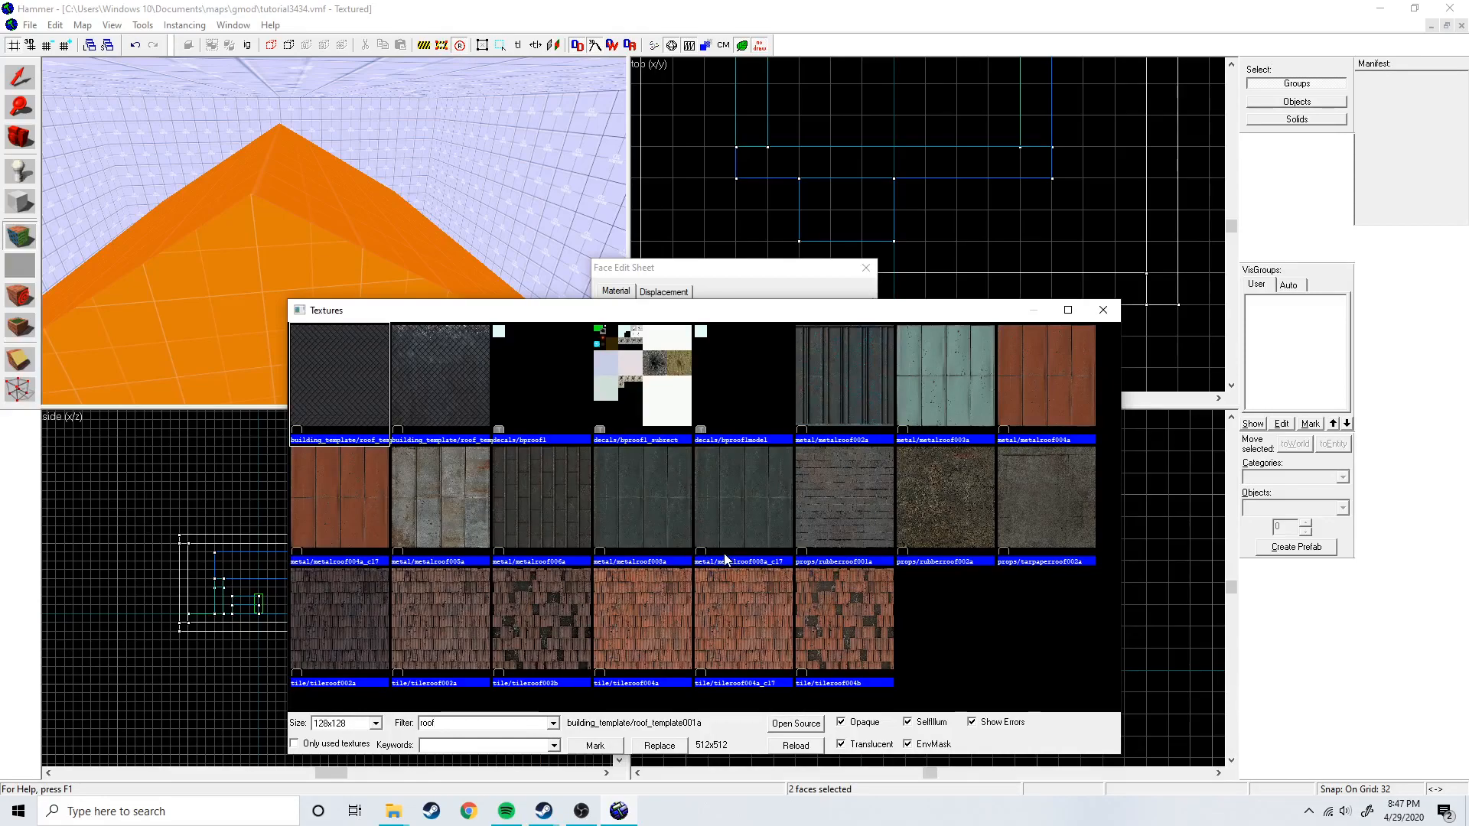
pyautogui.doubleClick(336, 389)
pyautogui.click(693, 504)
pyautogui.click(865, 268)
# Apply the brick/brickwall003a texture to six exterior wall faces of the house, finding it with the filter "wall".
pyautogui.press('z')
pyautogui.press('d')
pyautogui.press('z')
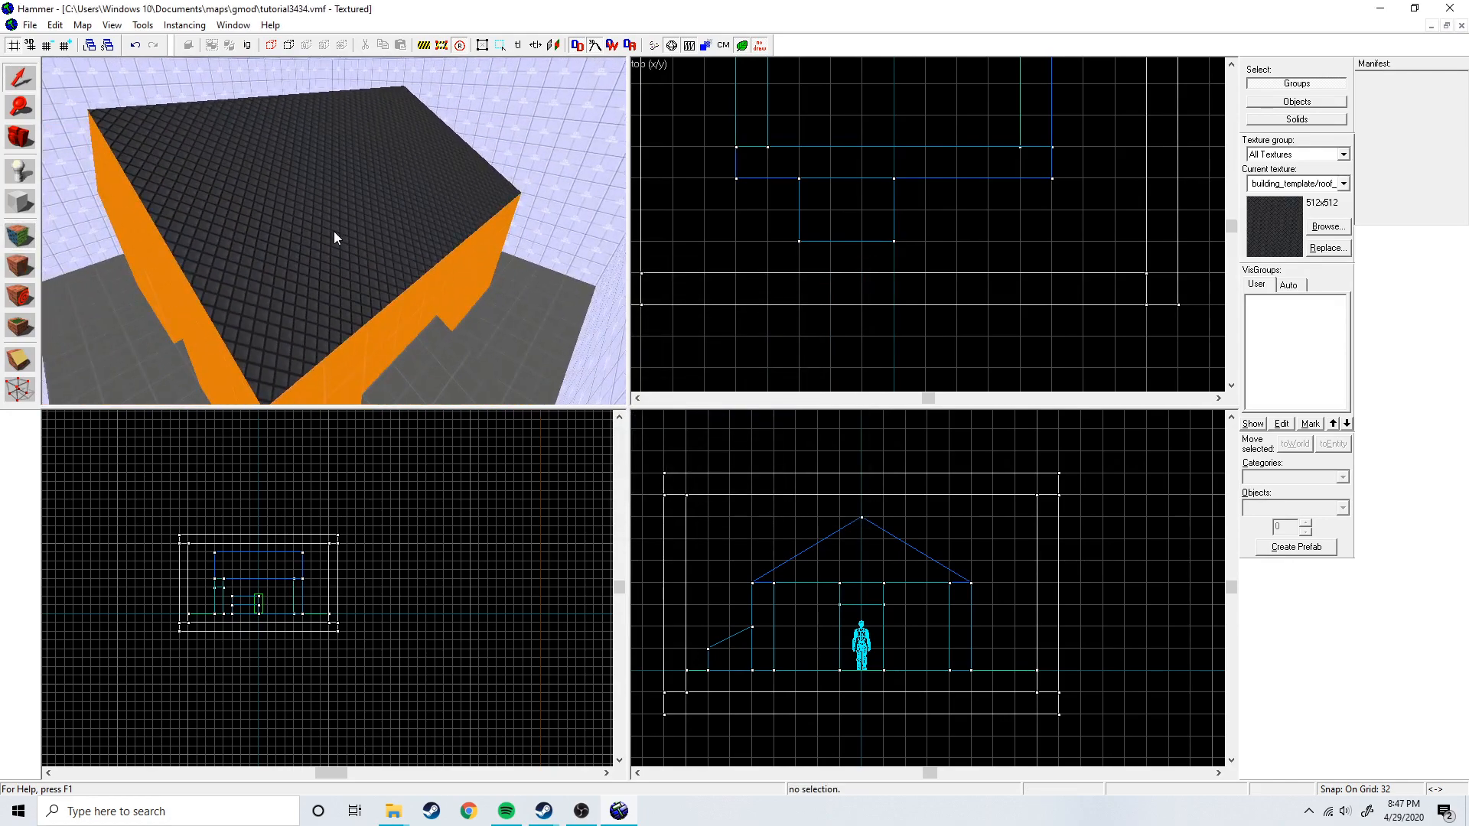
pyautogui.press('z')
pyautogui.press('a')
pyautogui.press('z')
pyautogui.hotkey('shift', 'a')
pyautogui.keyDown('ctrl'); pyautogui.click(237, 250); pyautogui.keyUp('ctrl')
pyautogui.keyDown('ctrl'); pyautogui.click(295, 311); pyautogui.keyUp('ctrl')
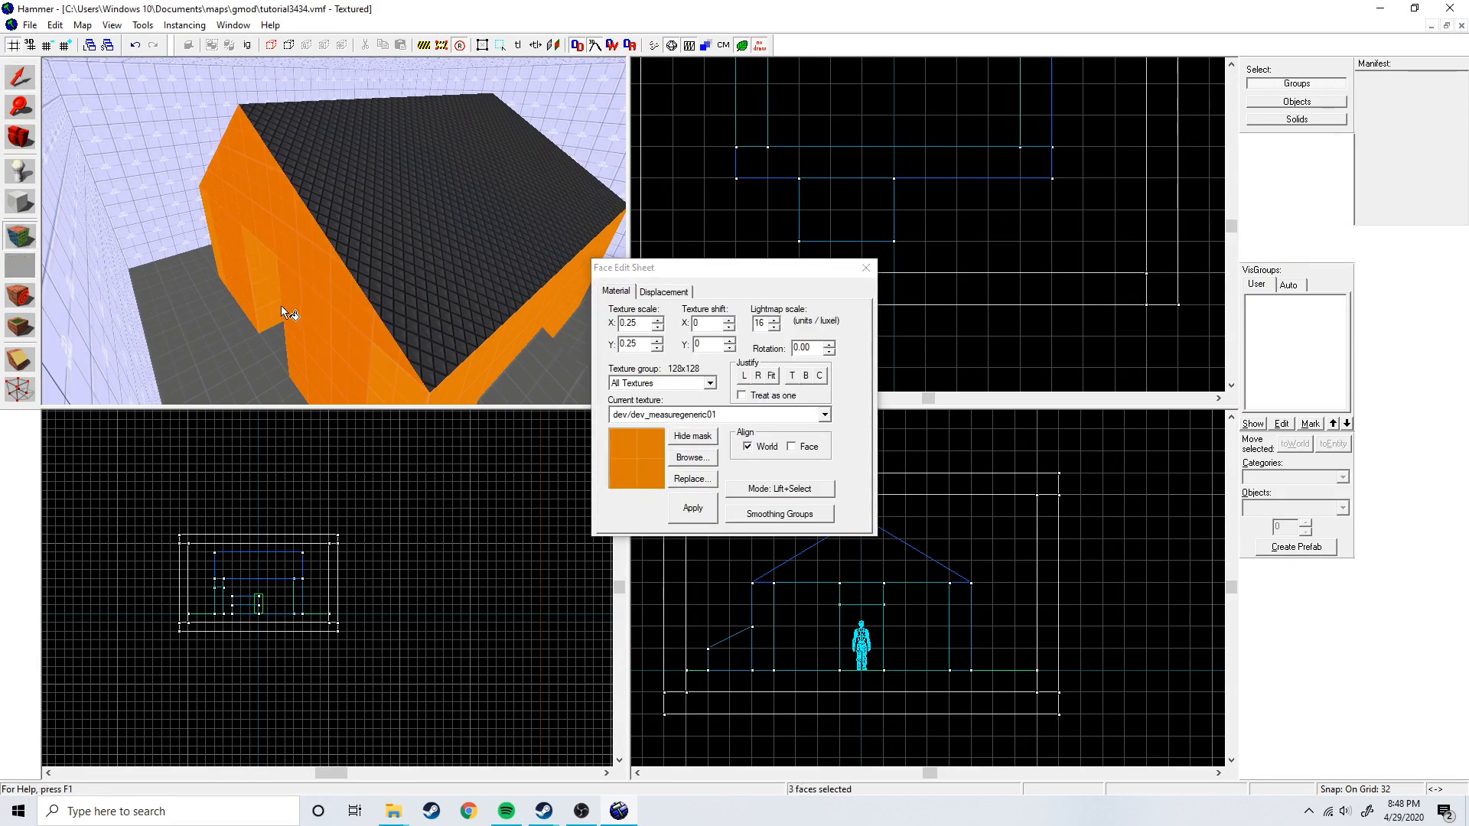
pyautogui.keyDown('ctrl'); pyautogui.click(484, 347); pyautogui.keyUp('ctrl')
pyautogui.click(686, 458)
pyautogui.write('wa')
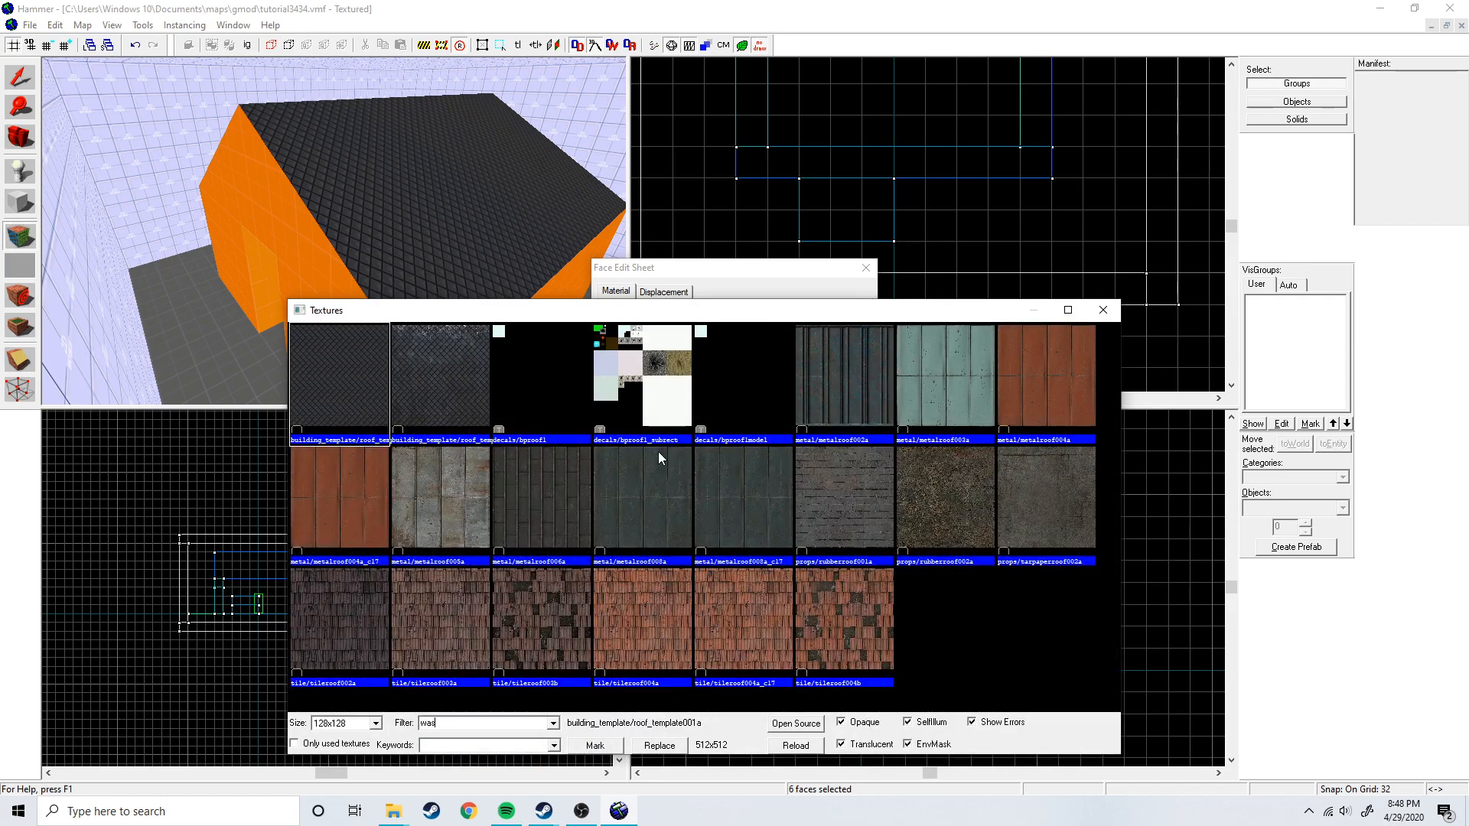
pyautogui.write('ll')
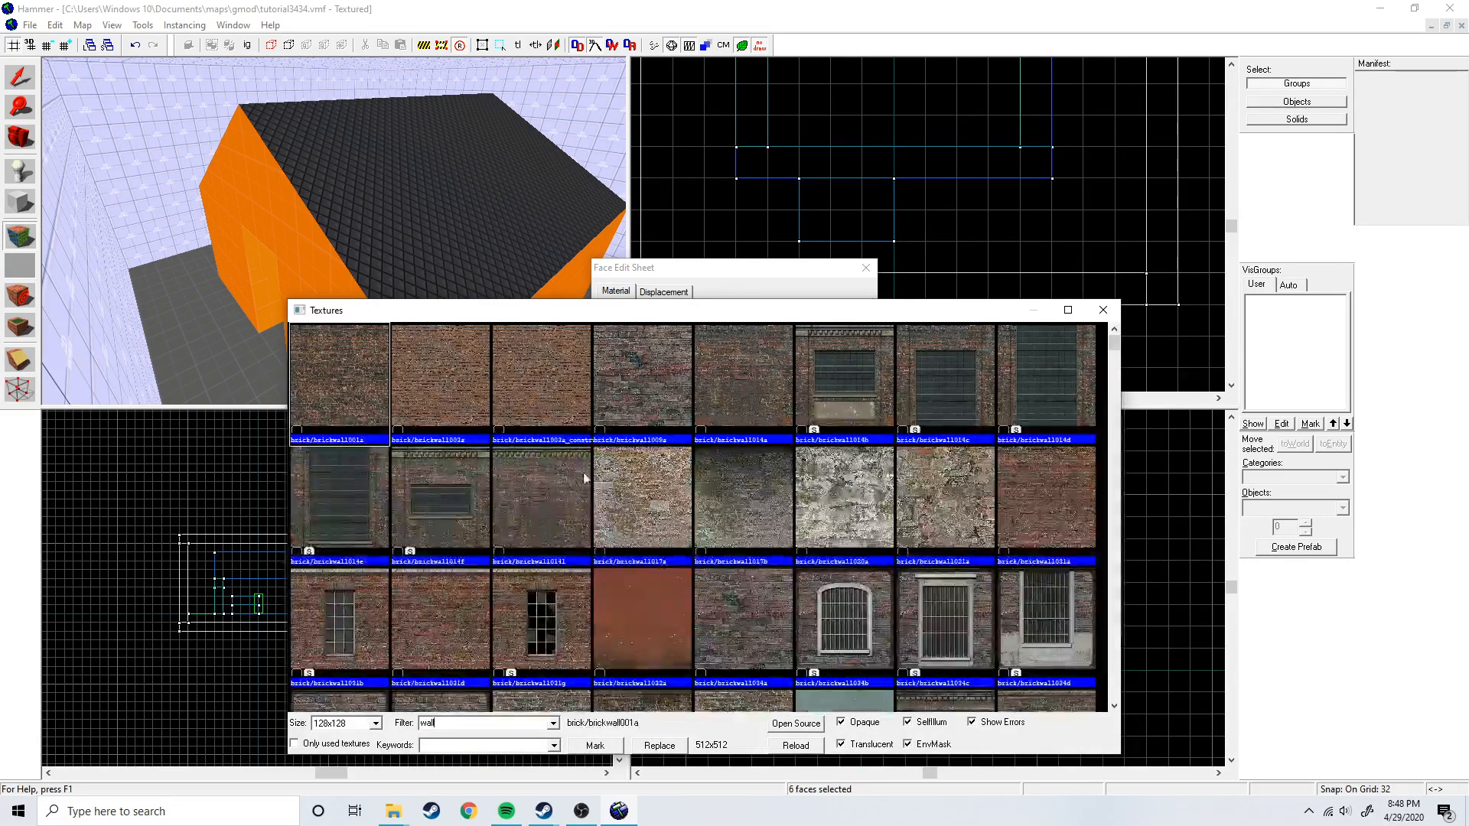
pyautogui.doubleClick(471, 358)
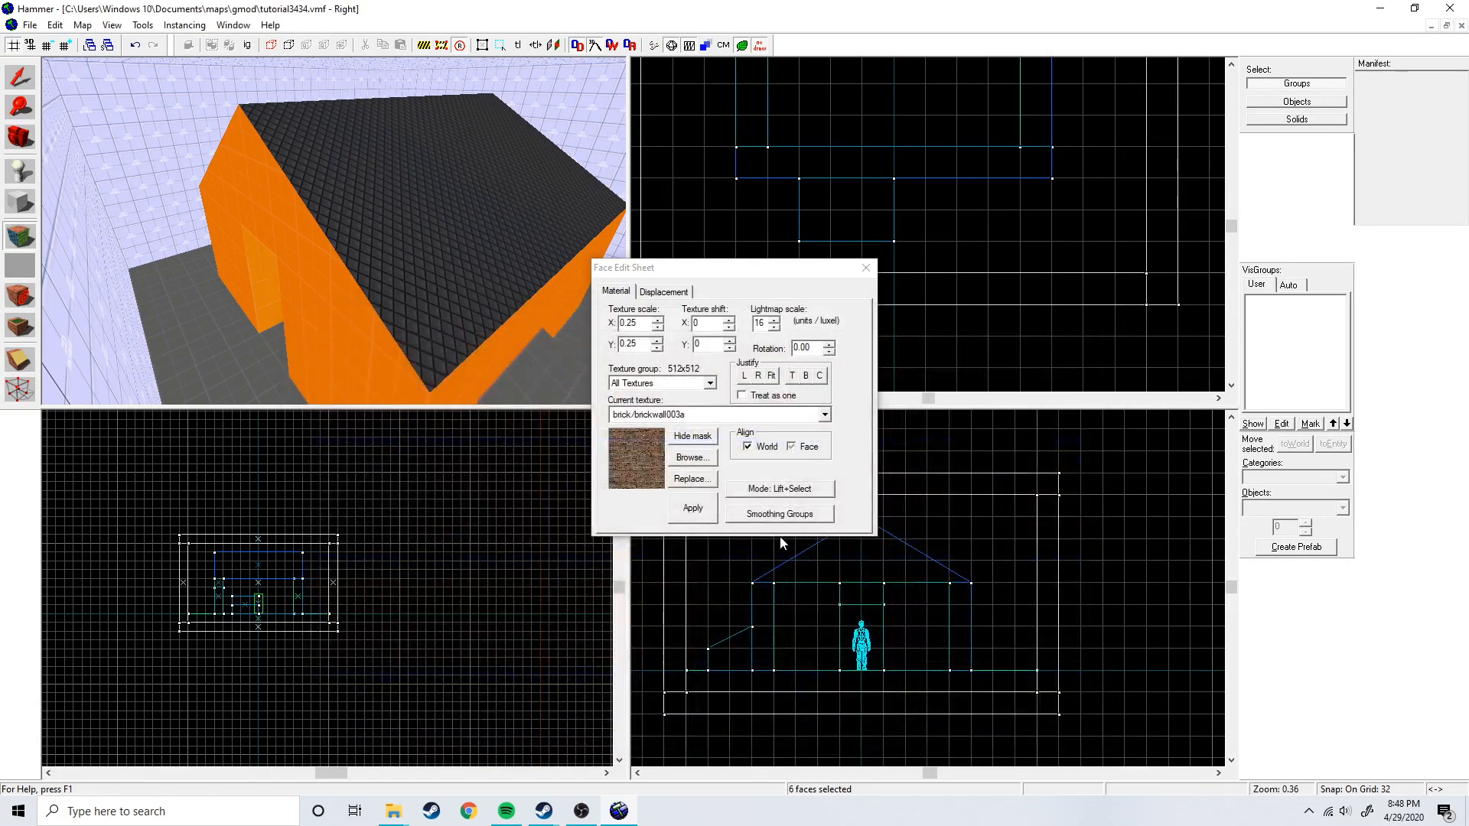
pyautogui.click(693, 509)
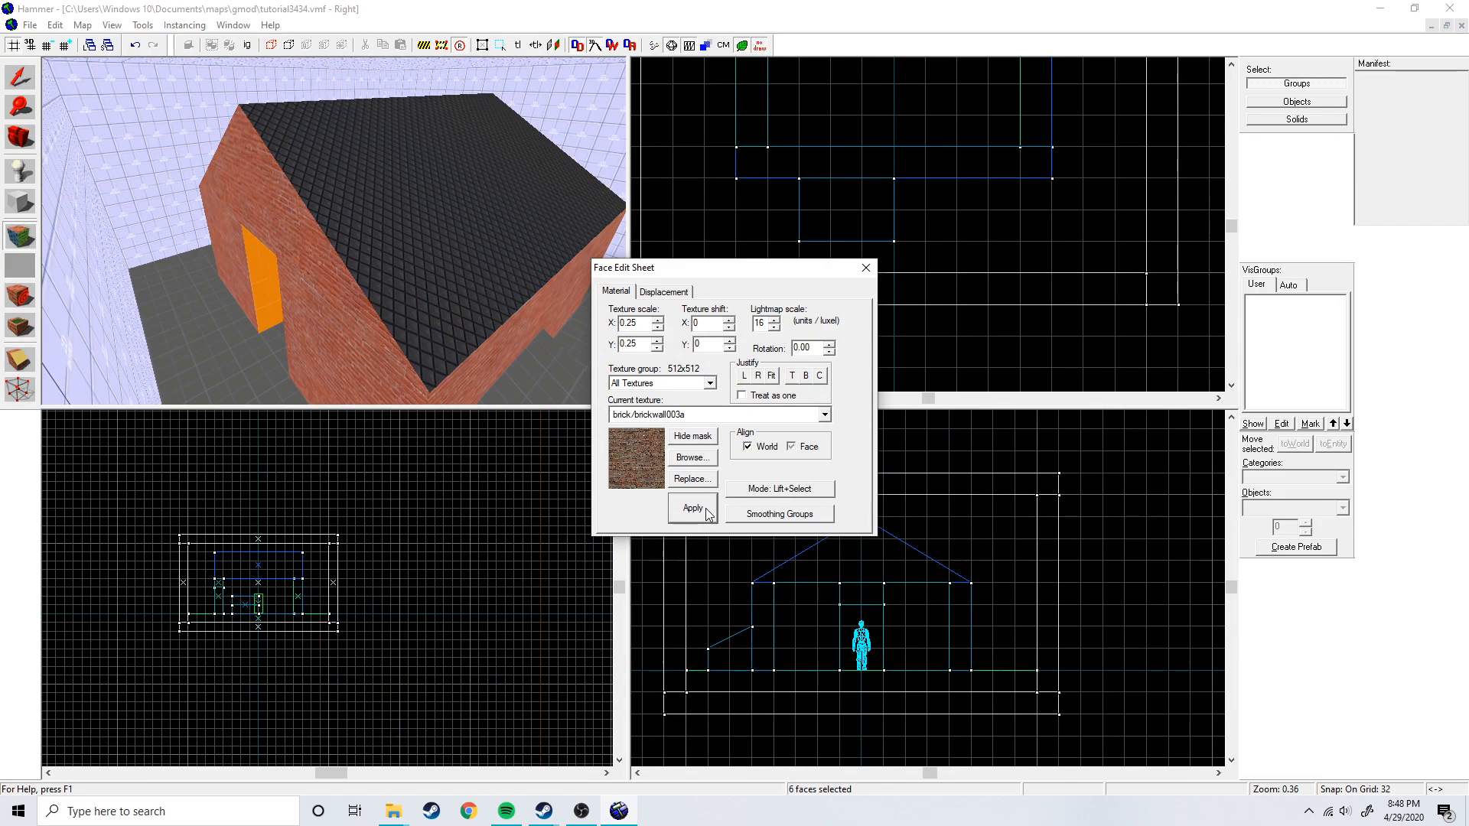
pyautogui.click(866, 267)
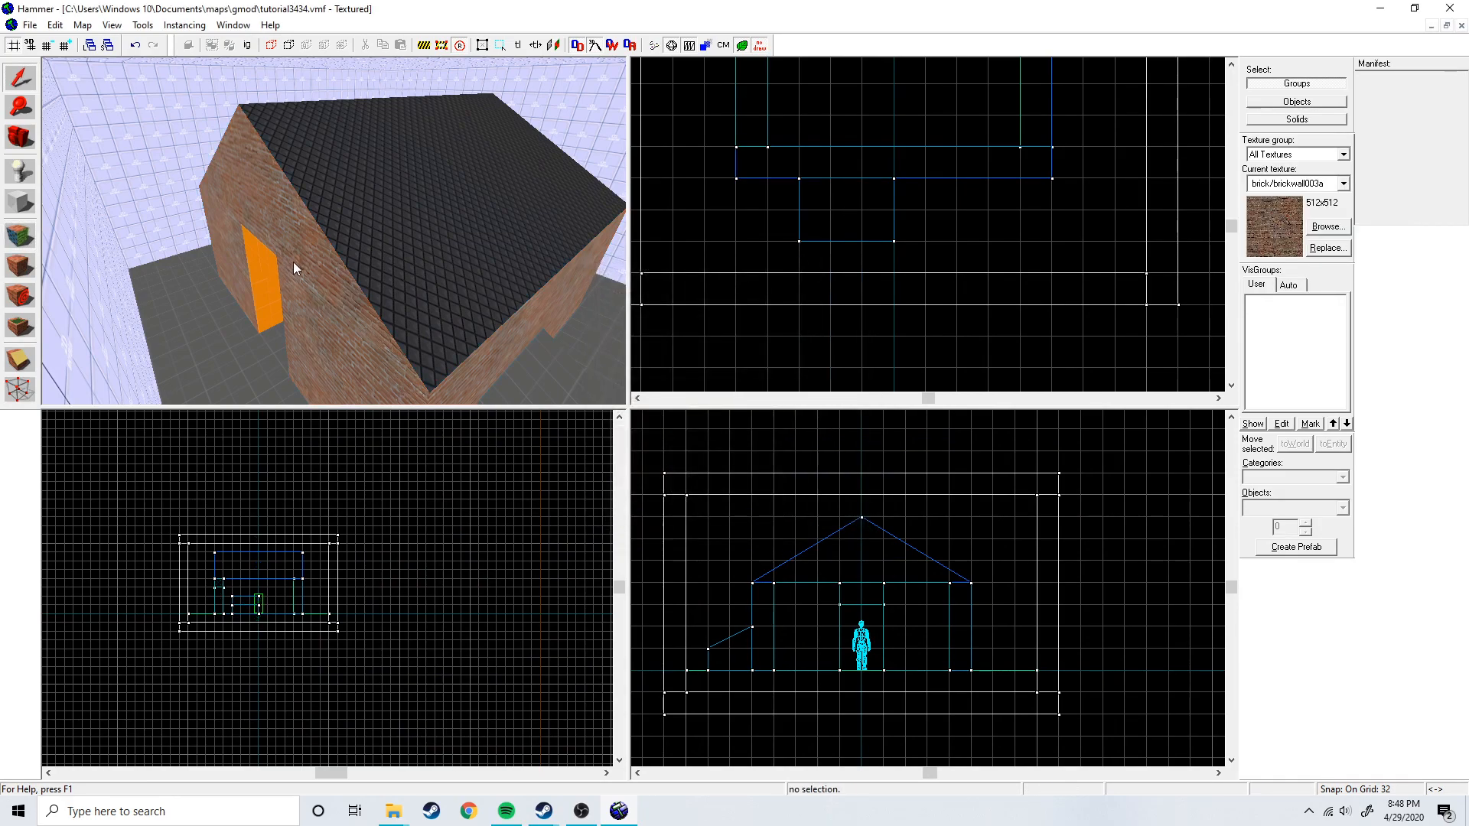
# Examine the brick walls, tiled roof and doorway of the textured house from several angles.
pyautogui.press('z')
pyautogui.press('w')
pyautogui.press('w')
pyautogui.press('a')
pyautogui.press('w')
pyautogui.press('s')
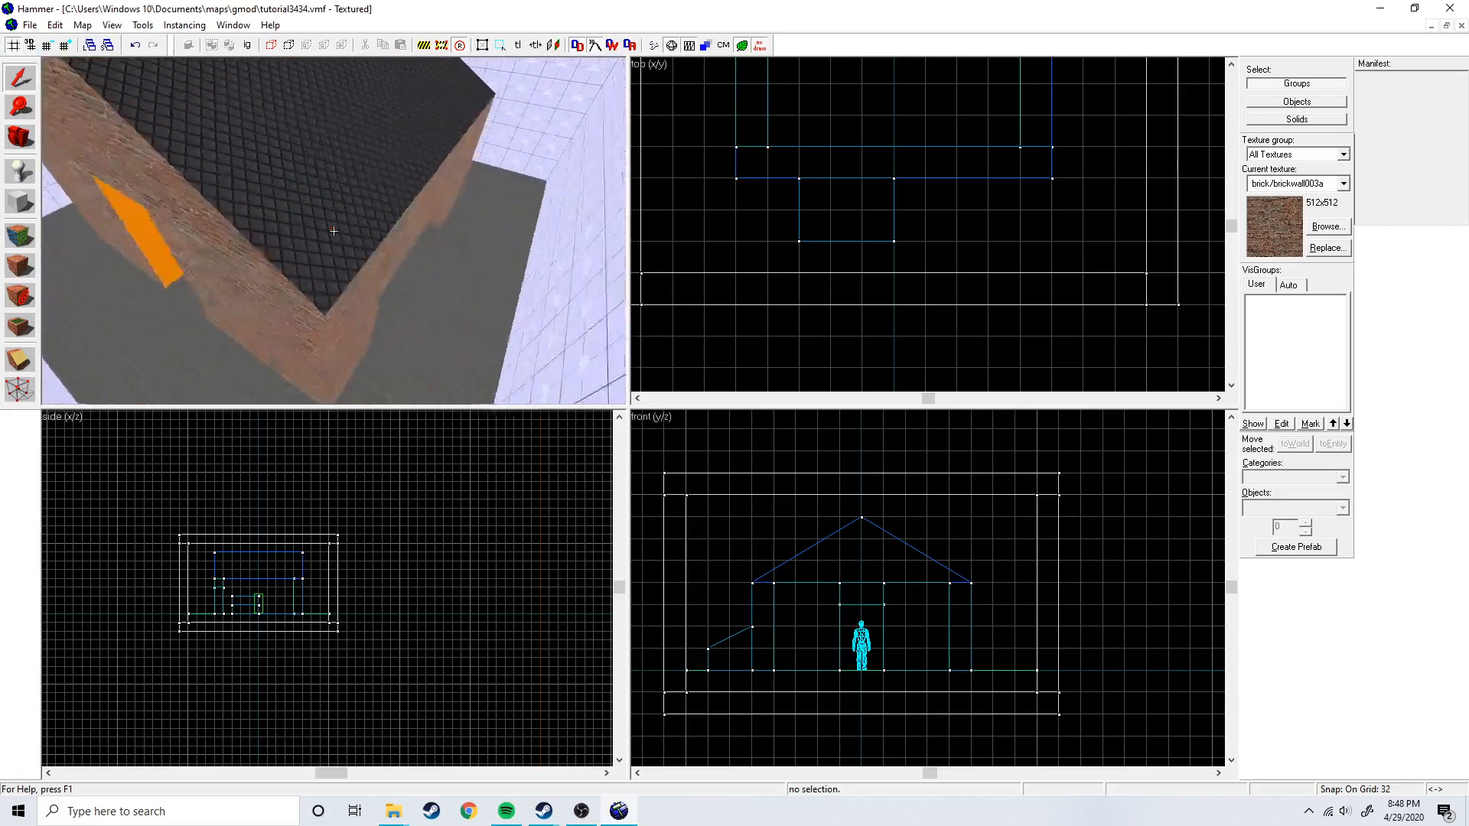
pyautogui.press('s')
pyautogui.press('z')
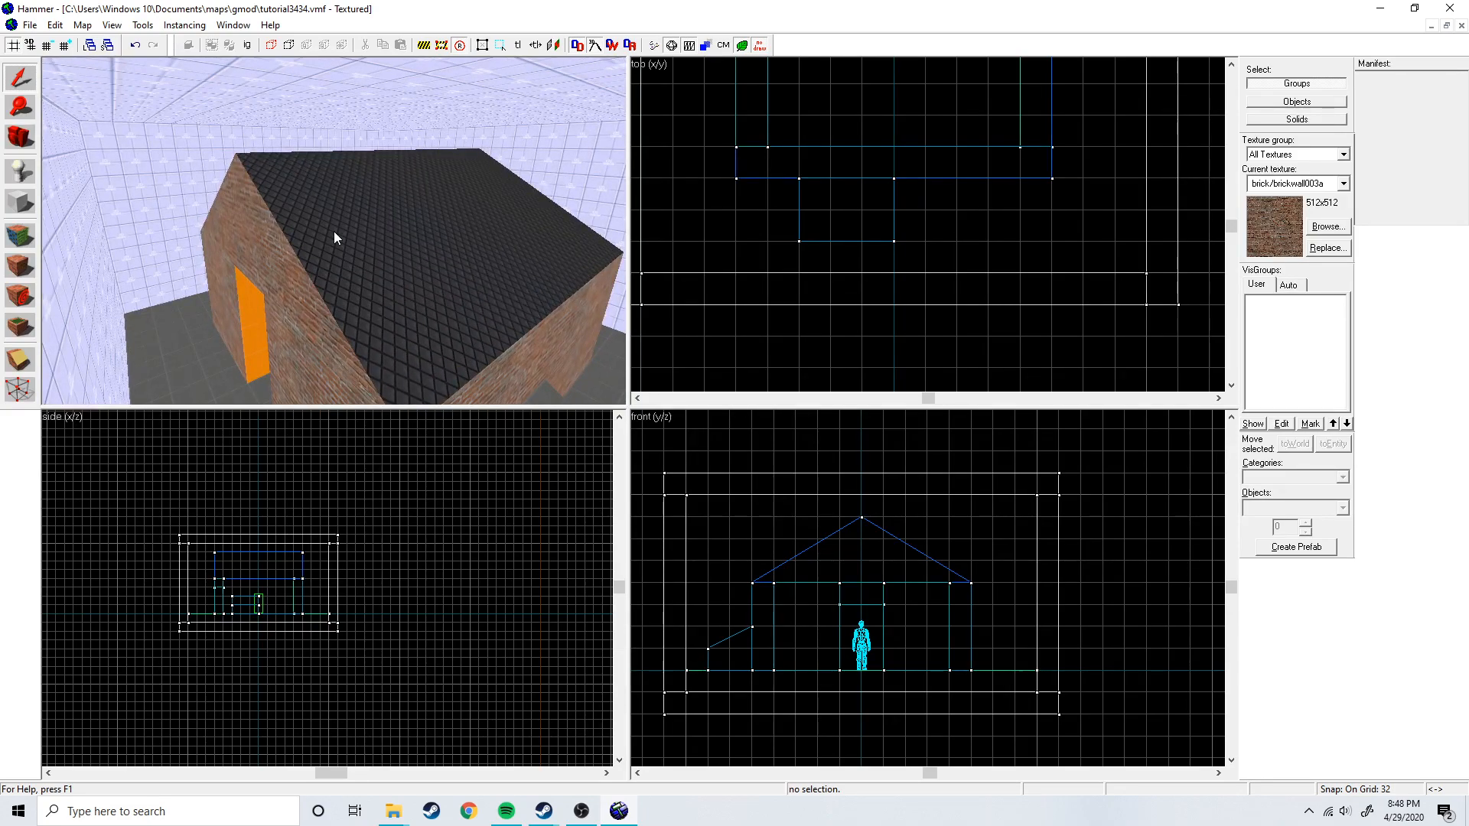
pyautogui.scroll(2, 334, 237)
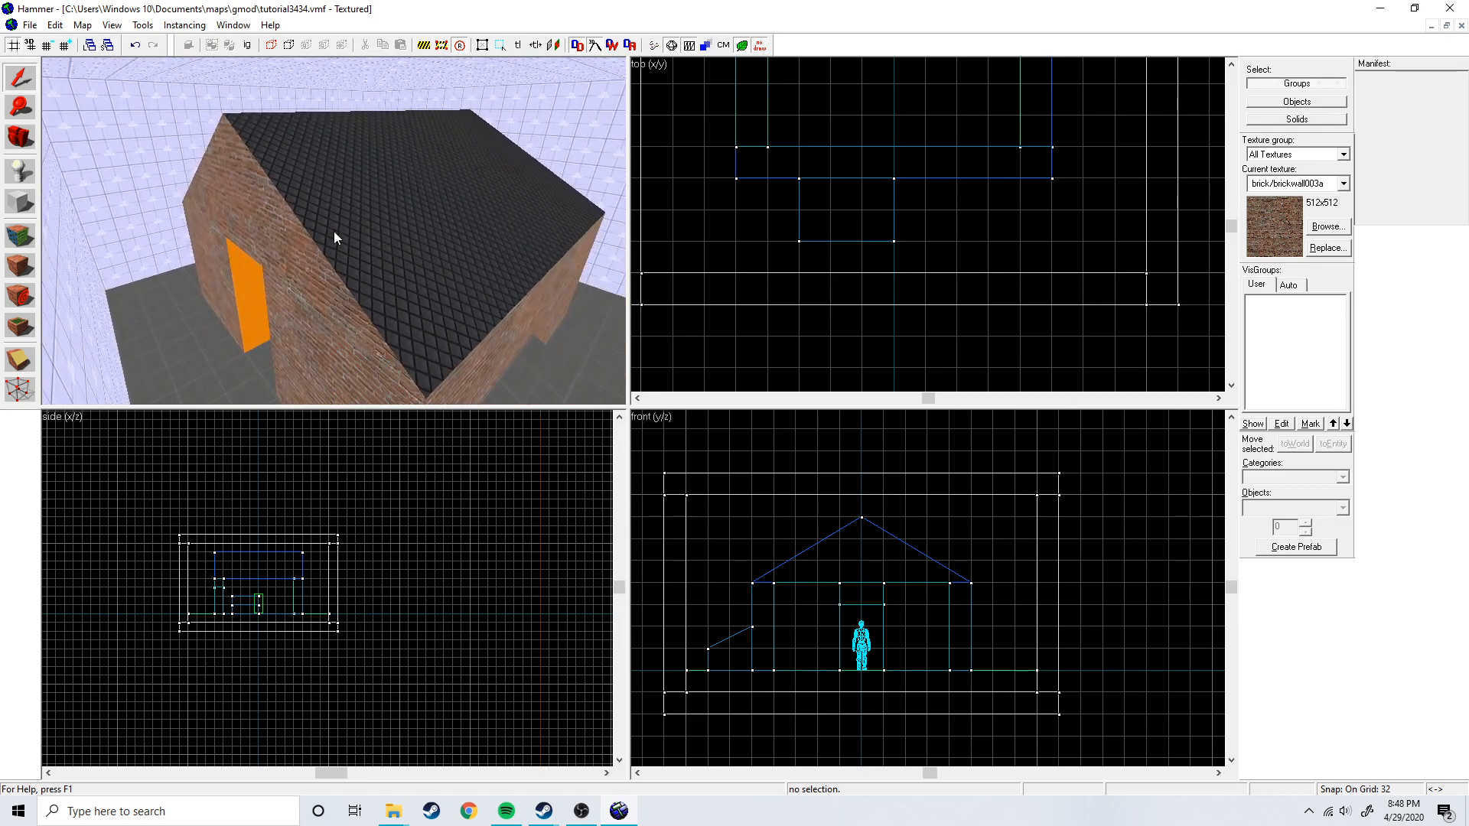